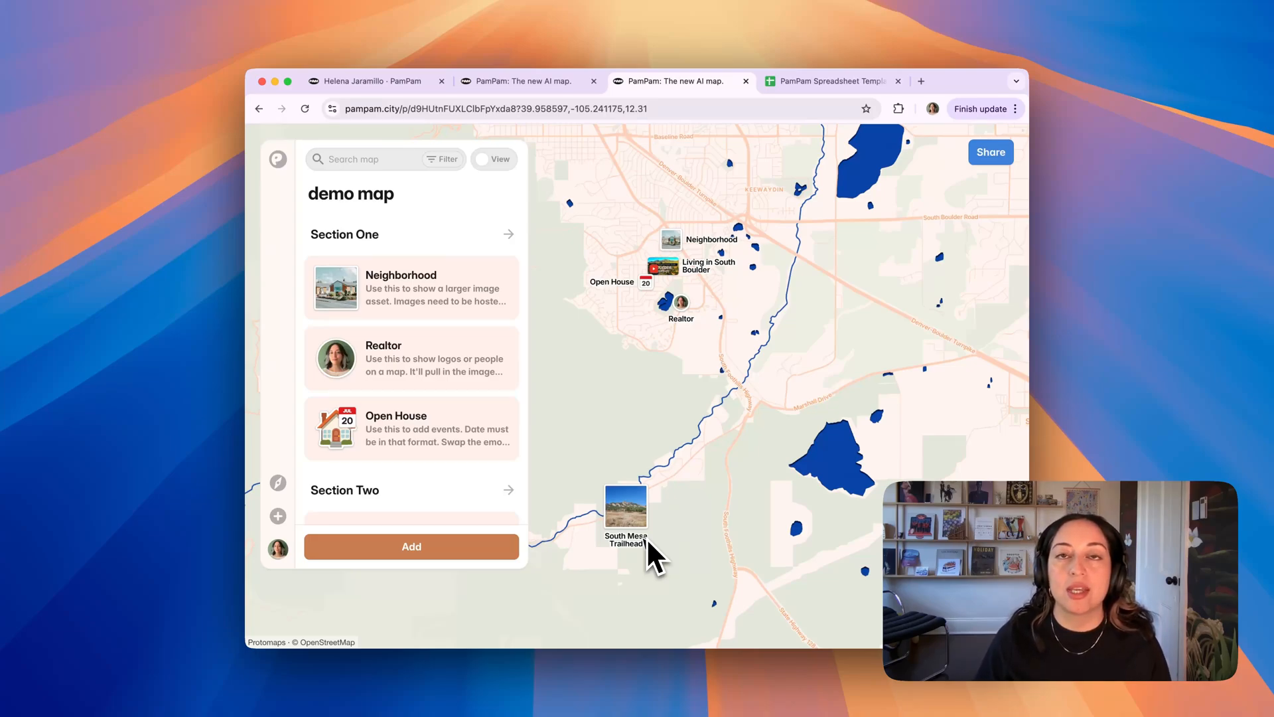
{"action": "scroll", "coordinate": [762, 455], "scroll_direction": "down", "scroll_amount": 5}
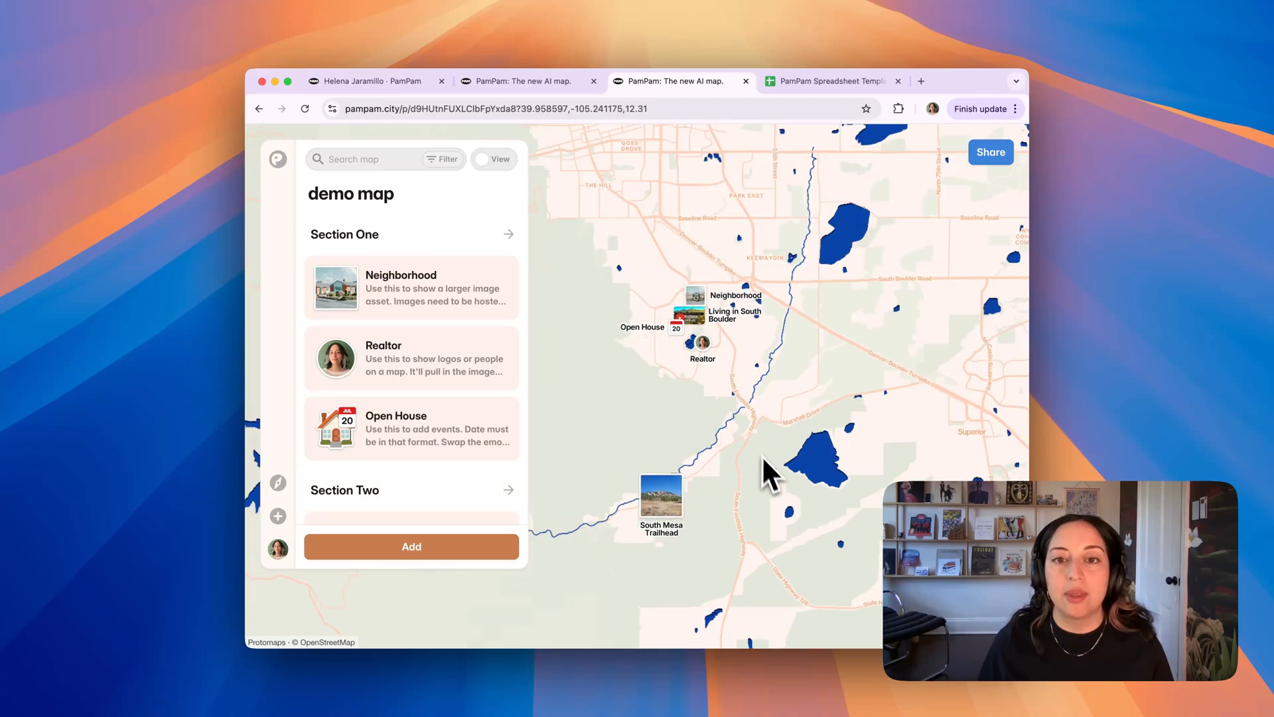
{"action": "scroll", "coordinate": [696, 420], "scroll_direction": "up", "scroll_amount": 7}
{"action": "scroll", "coordinate": [791, 177], "scroll_direction": "up", "scroll_amount": 4}
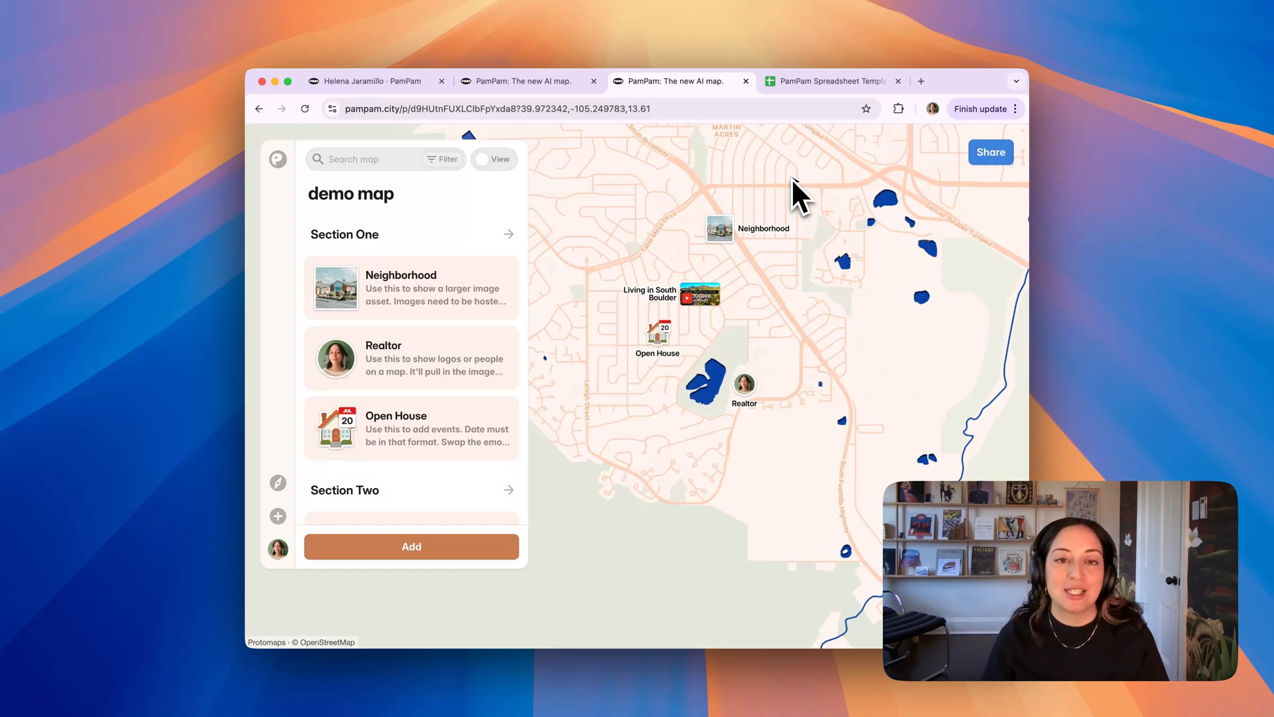
Create a new map from the profile page, preview it in view mode and return it to edit mode
{"action": "left_click", "coordinate": [389, 89]}
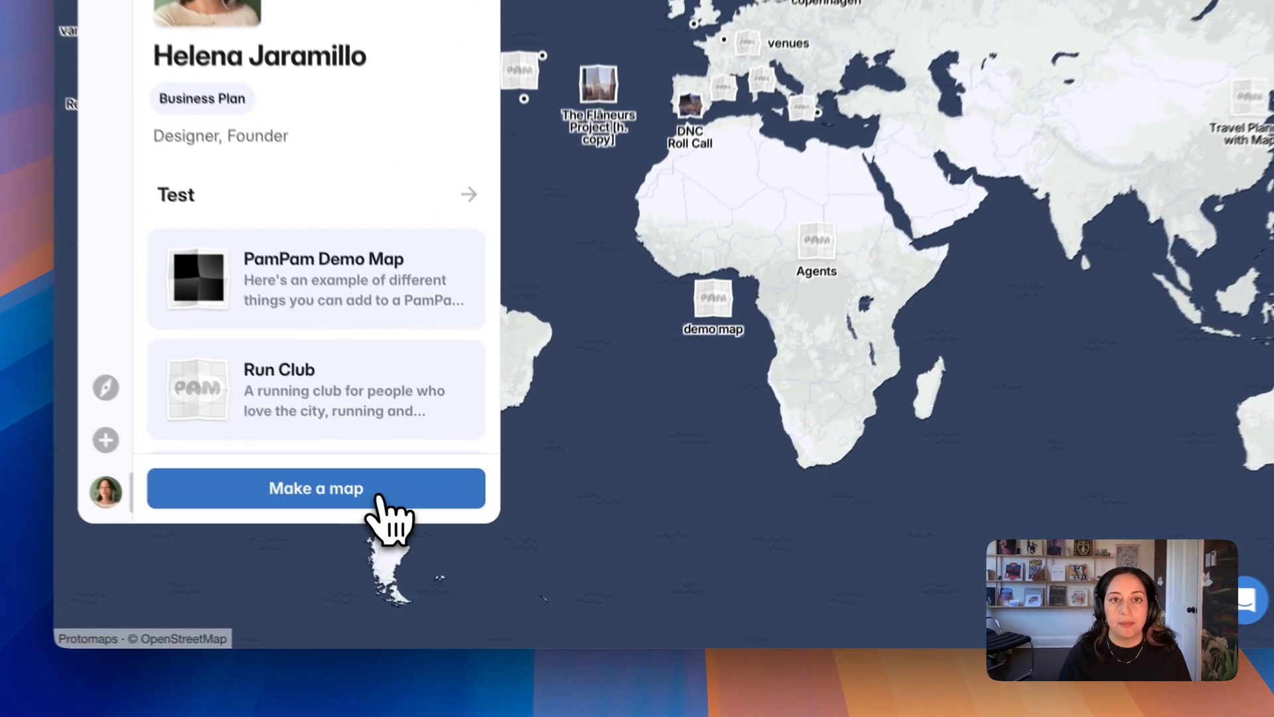
{"action": "left_click", "coordinate": [446, 556]}
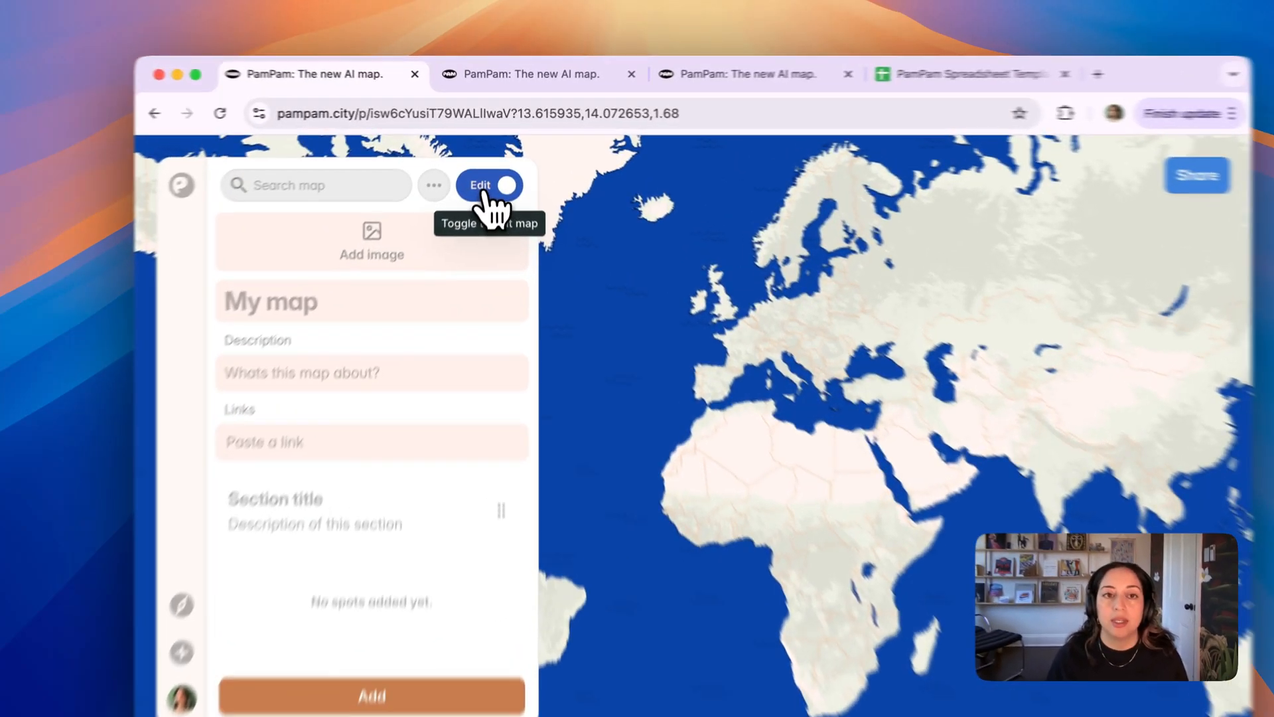
{"action": "left_click", "coordinate": [501, 161]}
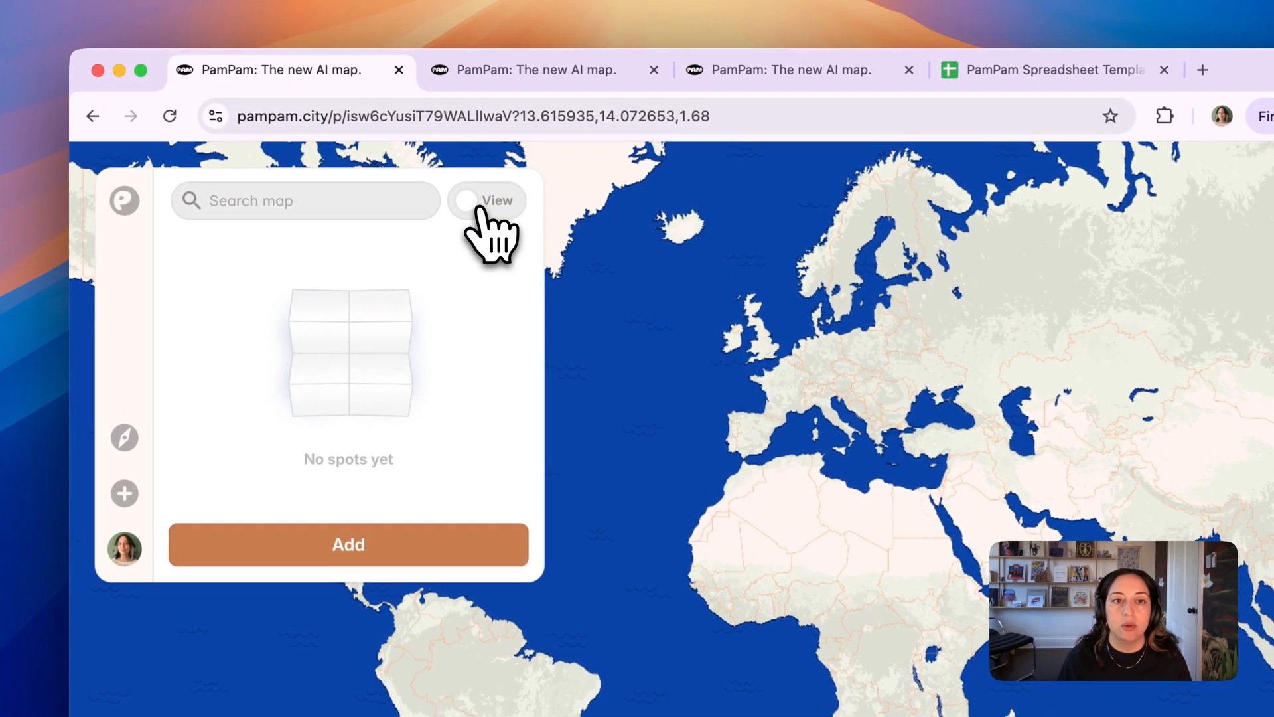
{"action": "left_click", "coordinate": [477, 207]}
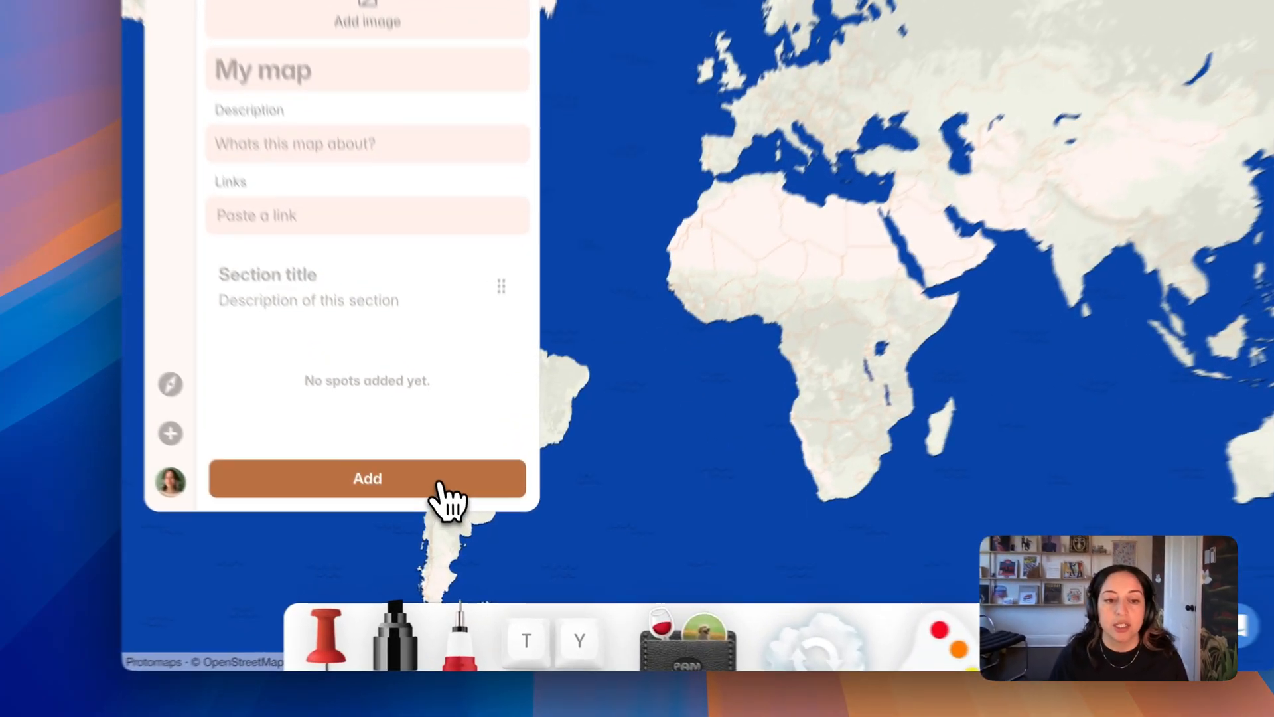
Review the new map's list of add, import, settings, selection and remove commands, and close it
{"action": "left_click", "coordinate": [463, 523]}
{"action": "scroll", "coordinate": [521, 451], "scroll_direction": "down", "scroll_amount": 3}
{"action": "scroll", "coordinate": [529, 346], "scroll_direction": "down", "scroll_amount": 5}
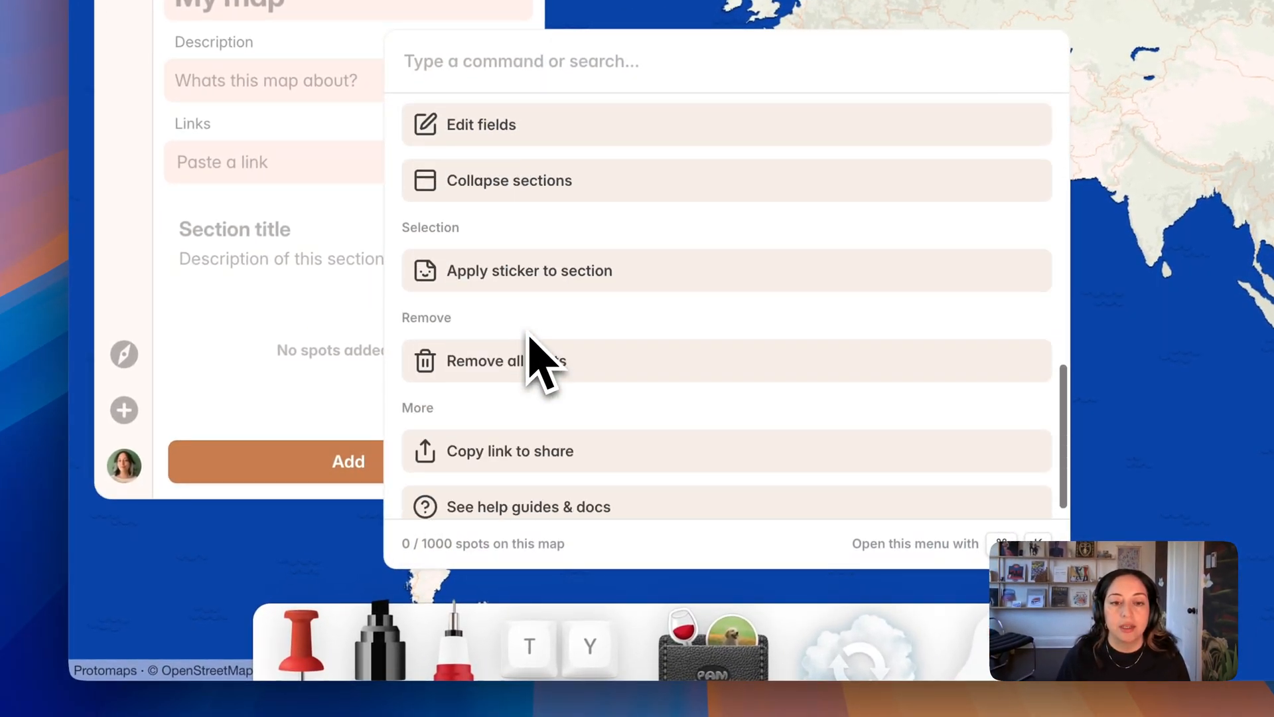
{"action": "scroll", "coordinate": [529, 346], "scroll_direction": "up", "scroll_amount": 8}
{"action": "scroll", "coordinate": [529, 338], "scroll_direction": "down", "scroll_amount": 3}
{"action": "scroll", "coordinate": [520, 441], "scroll_direction": "down", "scroll_amount": 3}
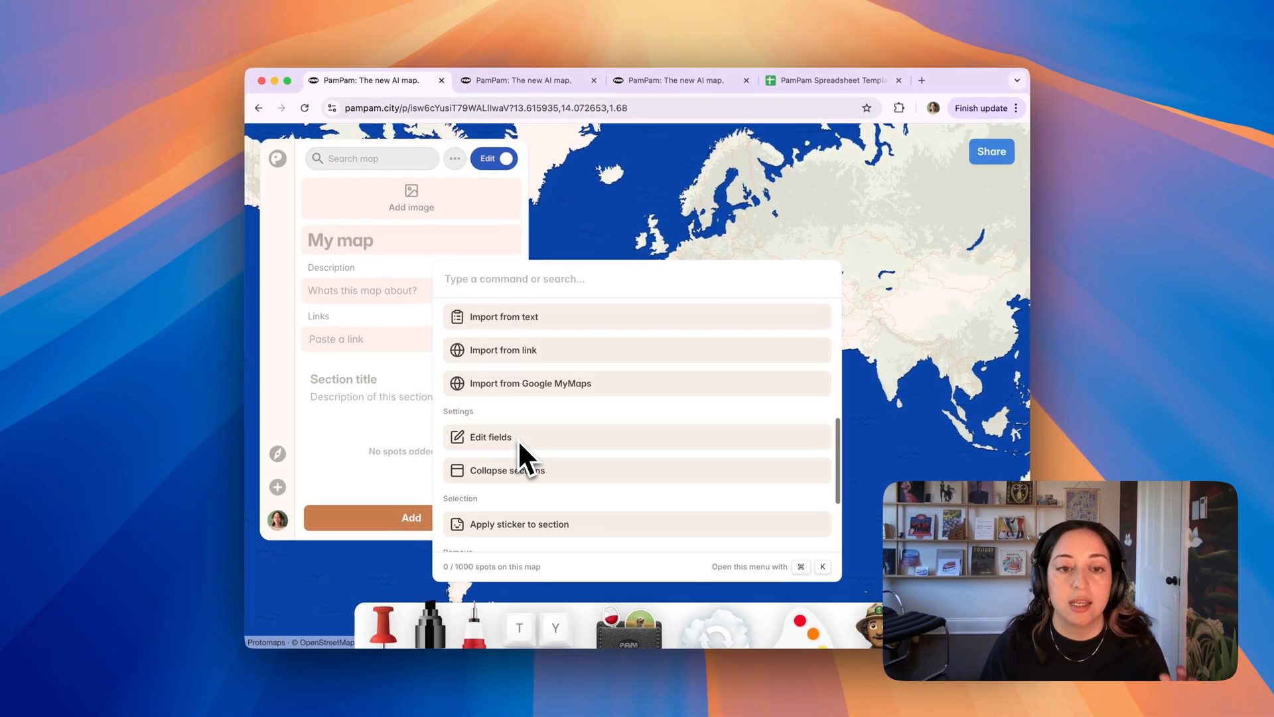
{"action": "scroll", "coordinate": [520, 443], "scroll_direction": "up", "scroll_amount": 5}
{"action": "scroll", "coordinate": [520, 444], "scroll_direction": "down", "scroll_amount": 5}
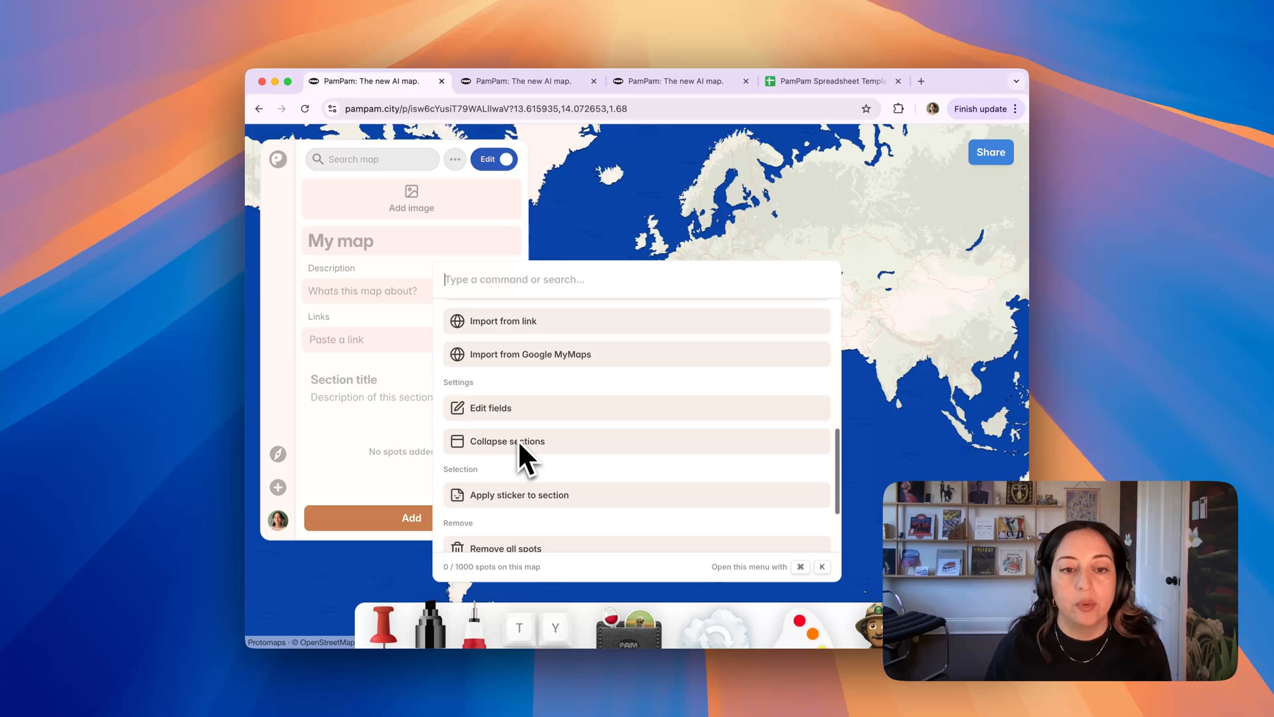
{"action": "scroll", "coordinate": [520, 443], "scroll_direction": "down", "scroll_amount": 2}
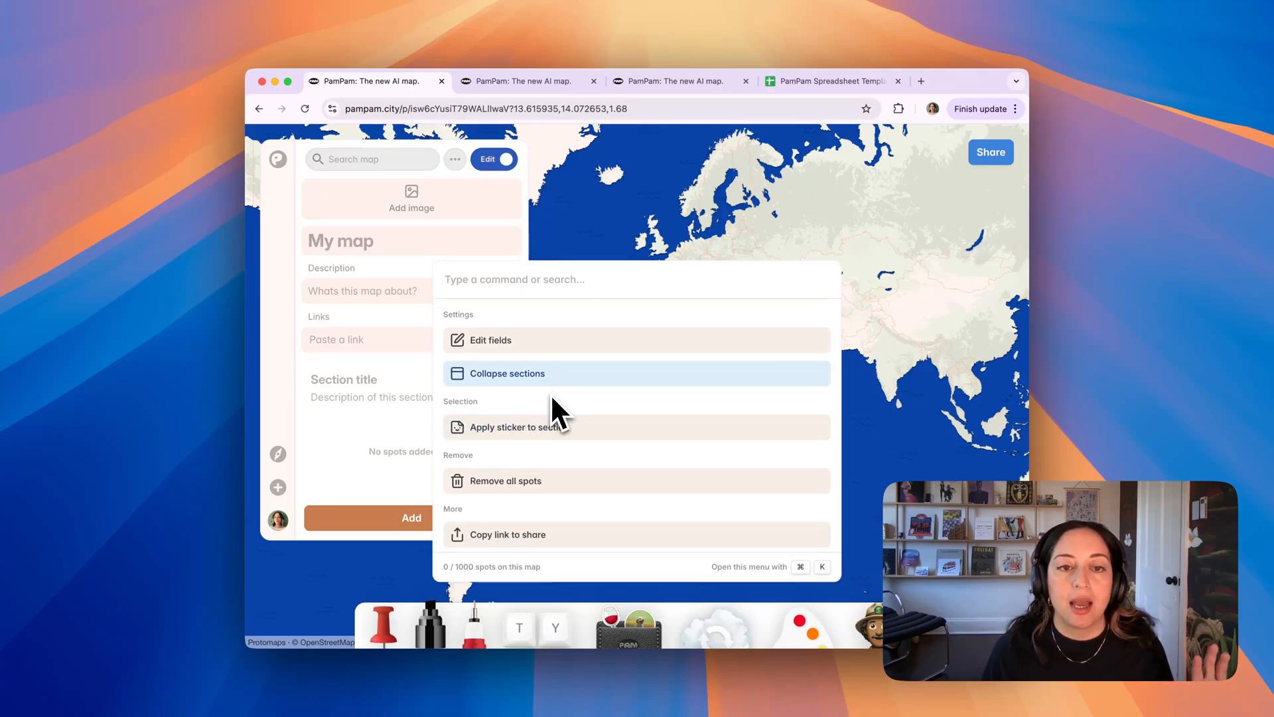
{"action": "scroll", "coordinate": [551, 397], "scroll_direction": "down", "scroll_amount": 2}
{"action": "scroll", "coordinate": [552, 396], "scroll_direction": "up", "scroll_amount": 10}
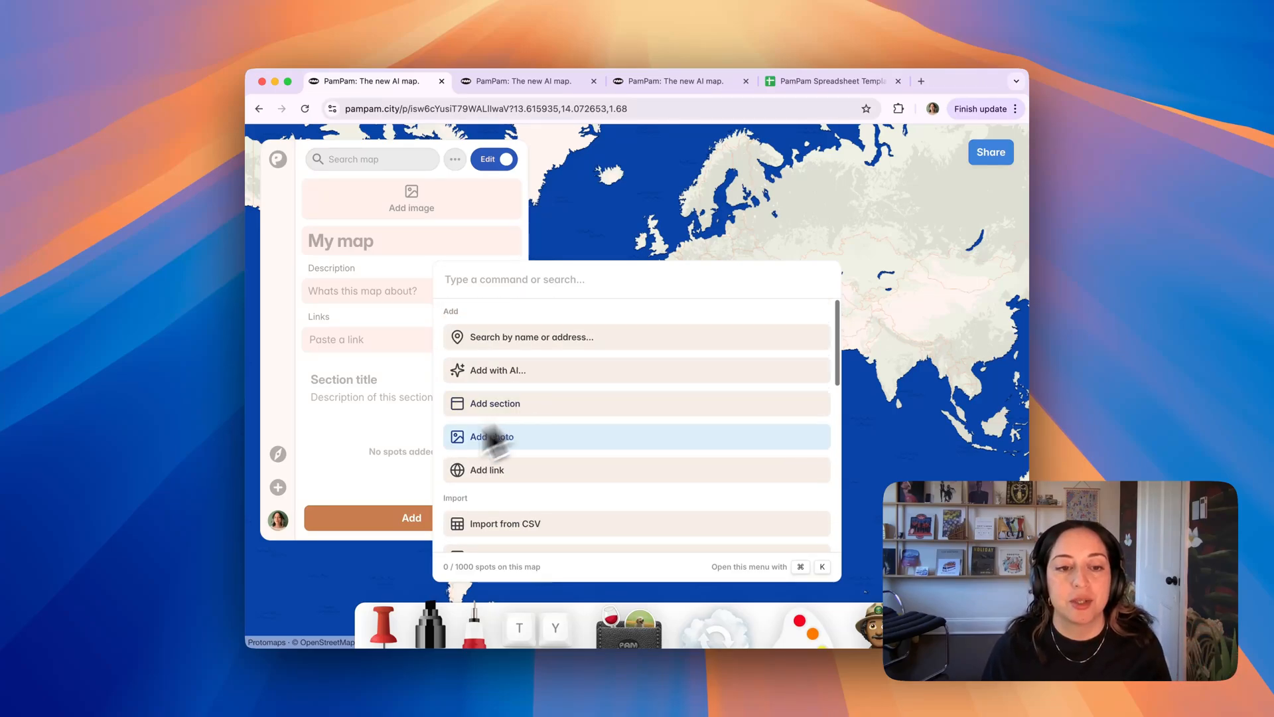
{"action": "left_click", "coordinate": [362, 473]}
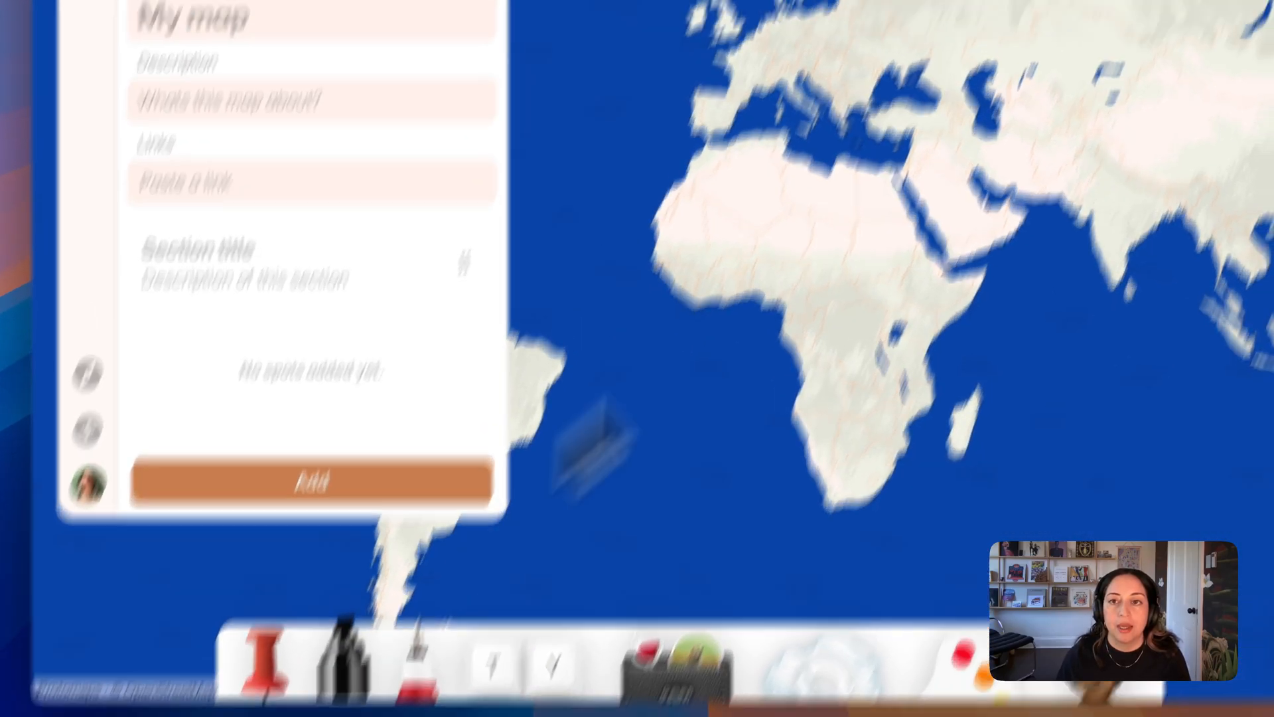
Review the new map's sharing options and close them without changes
{"action": "left_click", "coordinate": [1147, 205]}
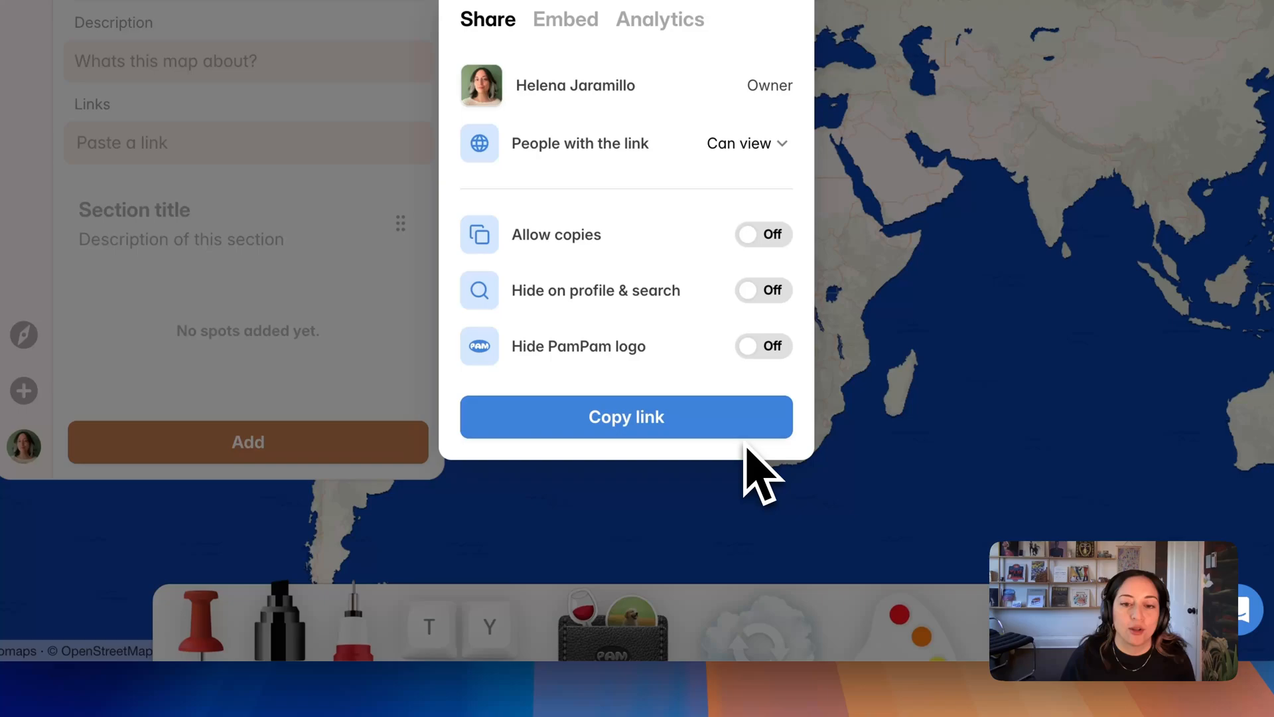
{"action": "left_click", "coordinate": [773, 519]}
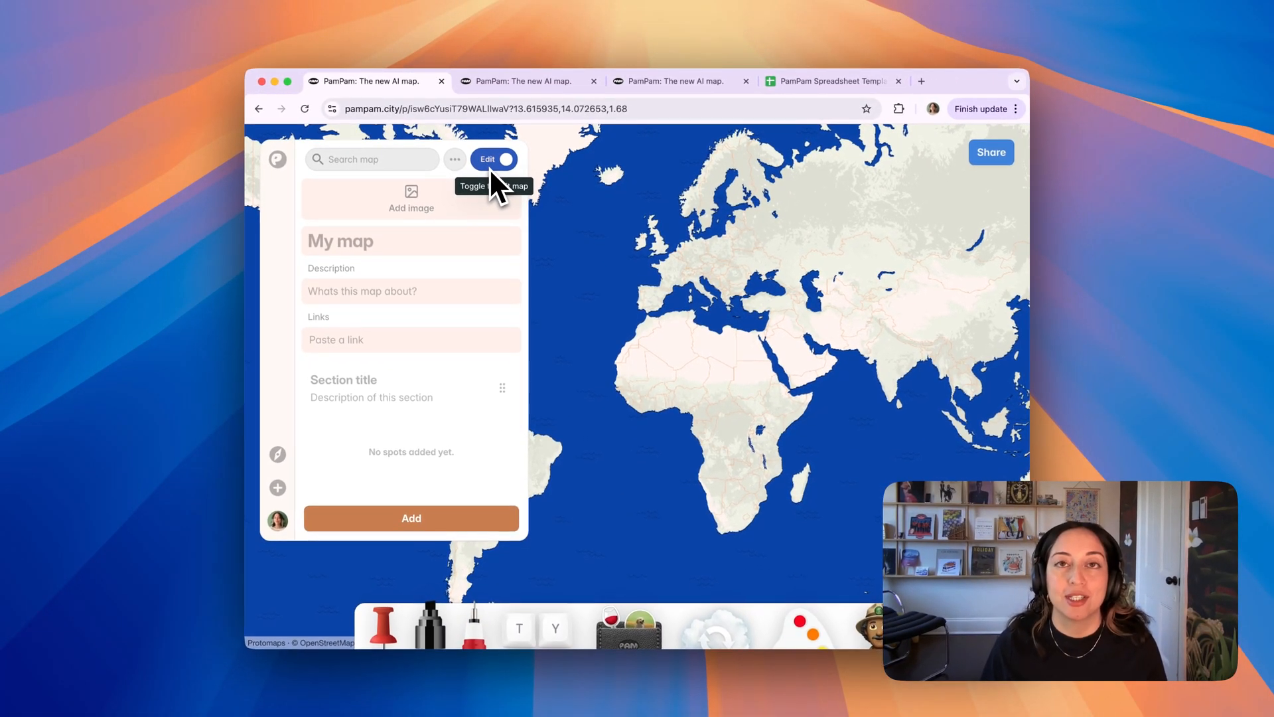
Switch to the PamPam Spreadsheet Template in Google Sheets and place its browser tab beside the new map's tab
{"action": "left_click", "coordinate": [780, 82]}
{"action": "left_click_drag", "start_coordinate": [780, 82], "coordinate": [500, 80]}
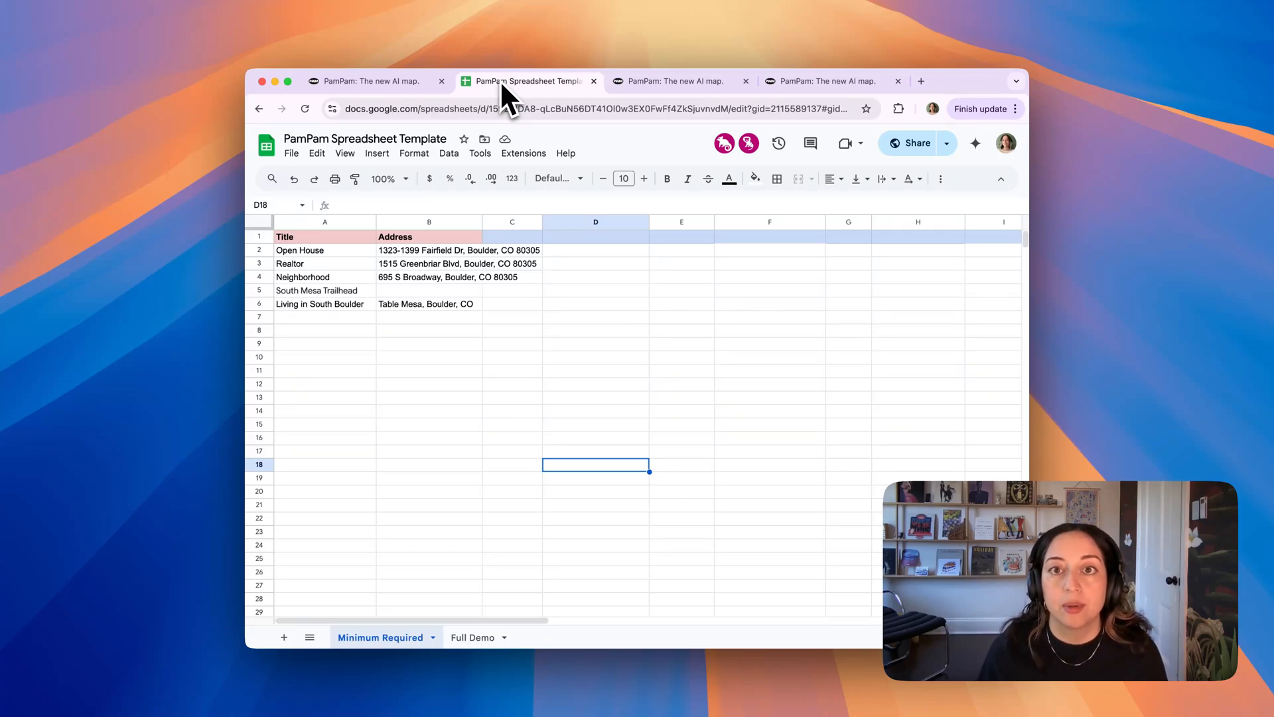
{"action": "scroll", "coordinate": [552, 302], "scroll_direction": "right", "scroll_amount": 1}
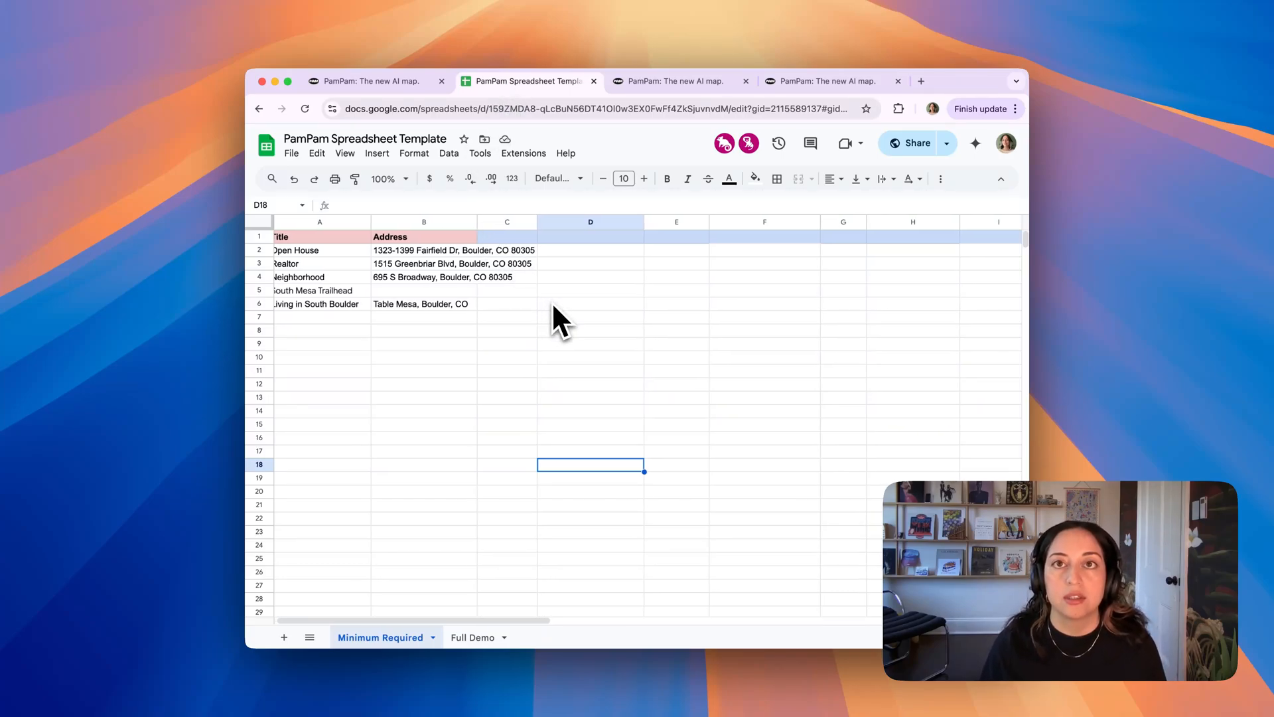
{"action": "scroll", "coordinate": [552, 301], "scroll_direction": "left", "scroll_amount": 1}
{"action": "left_click", "coordinate": [570, 332]}
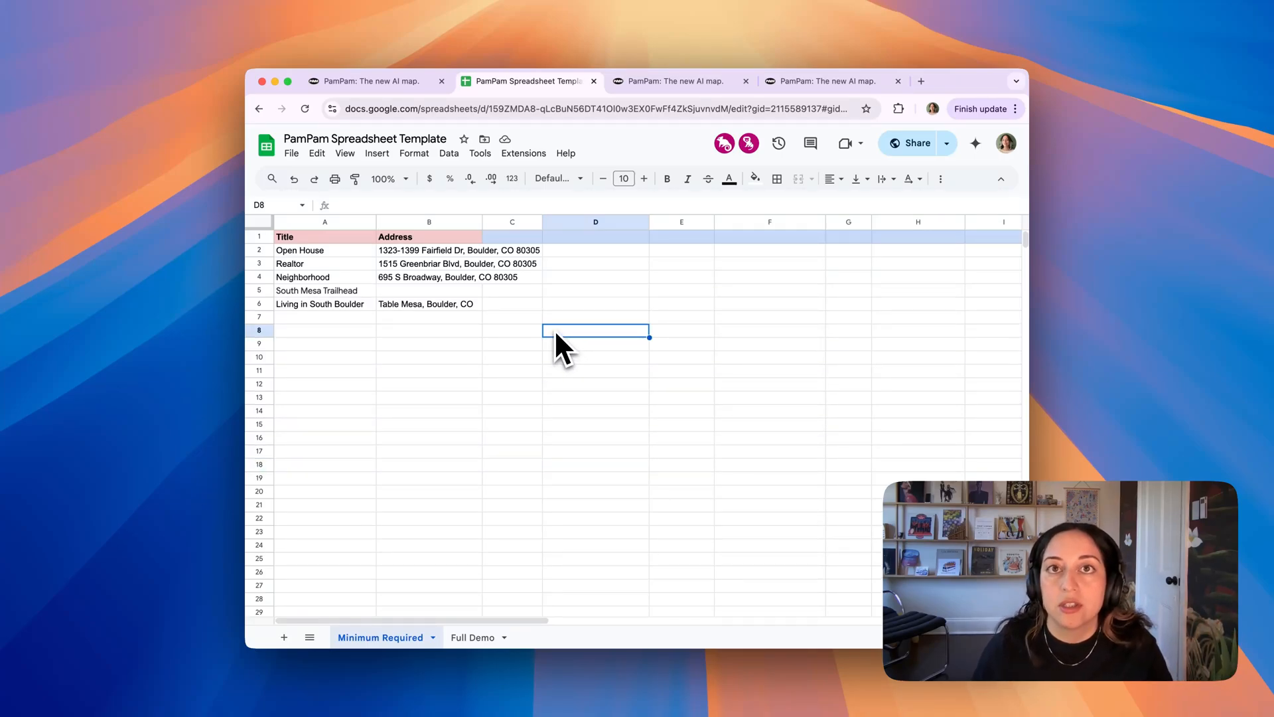
Check the Title and Address header cells and widen the Address column to fit the full addresses
{"action": "left_click", "coordinate": [314, 239]}
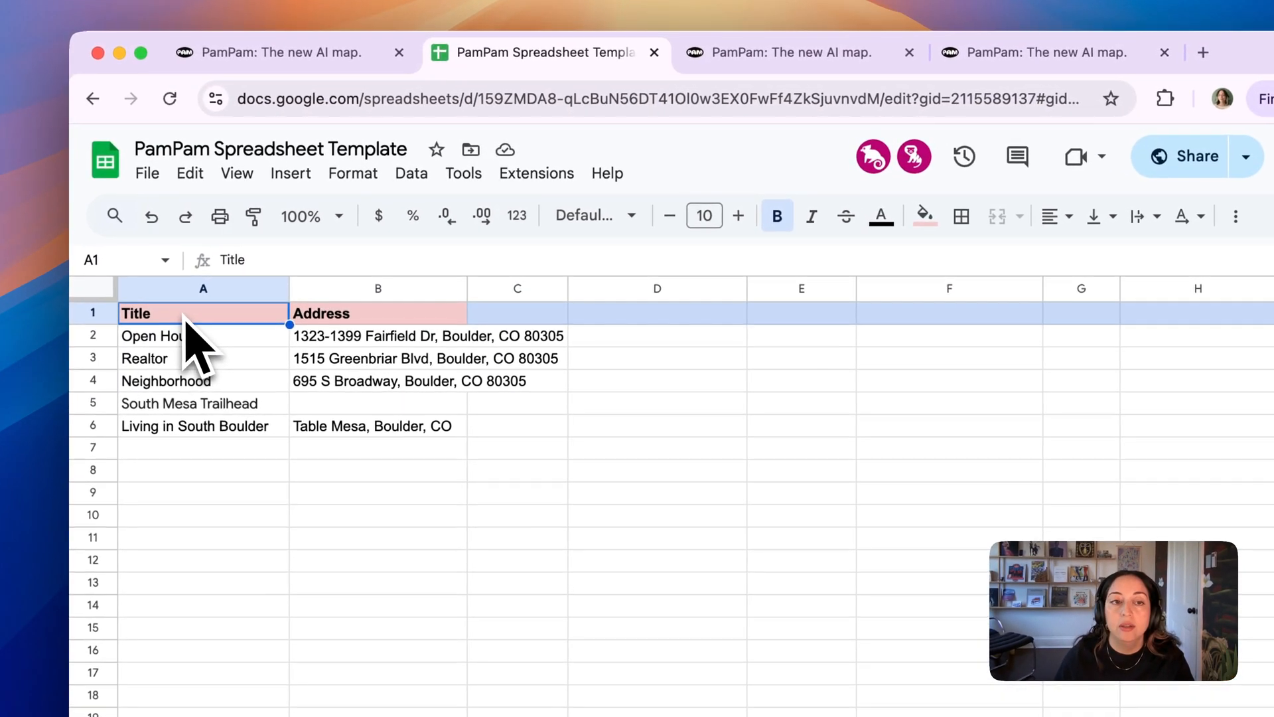
{"action": "left_click", "coordinate": [363, 322]}
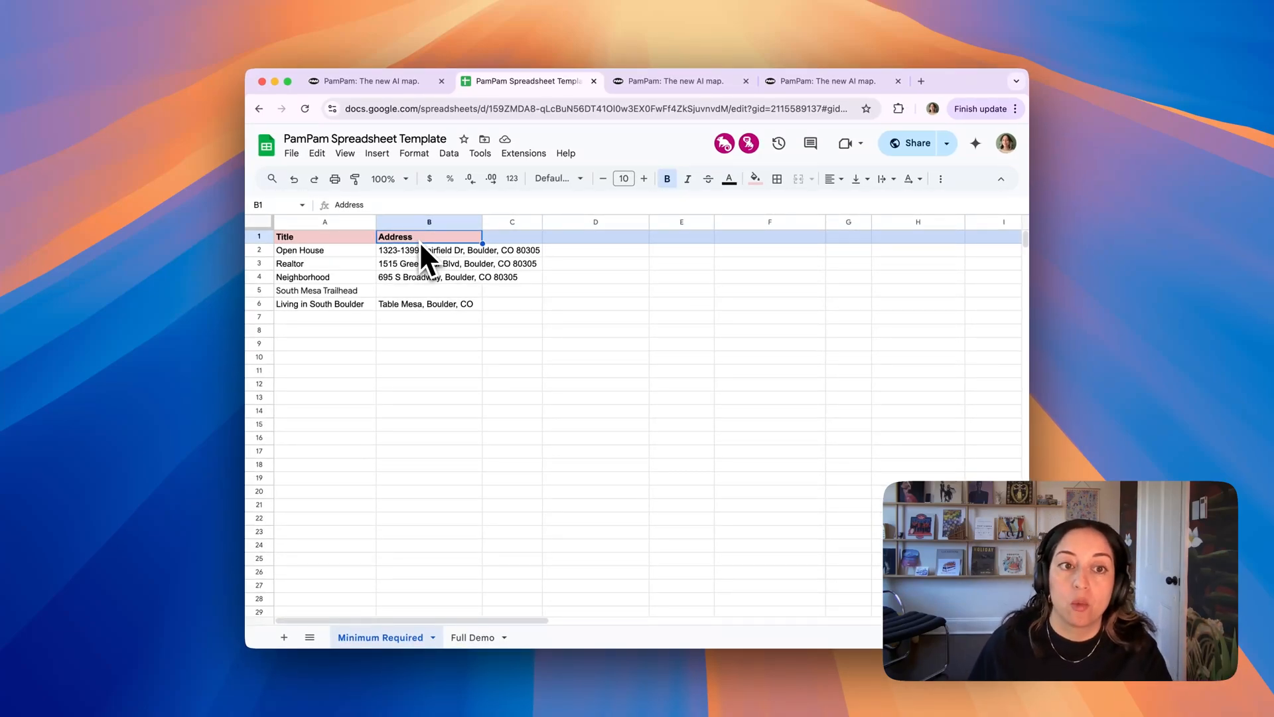
{"action": "left_click_drag", "start_coordinate": [483, 222], "coordinate": [563, 221]}
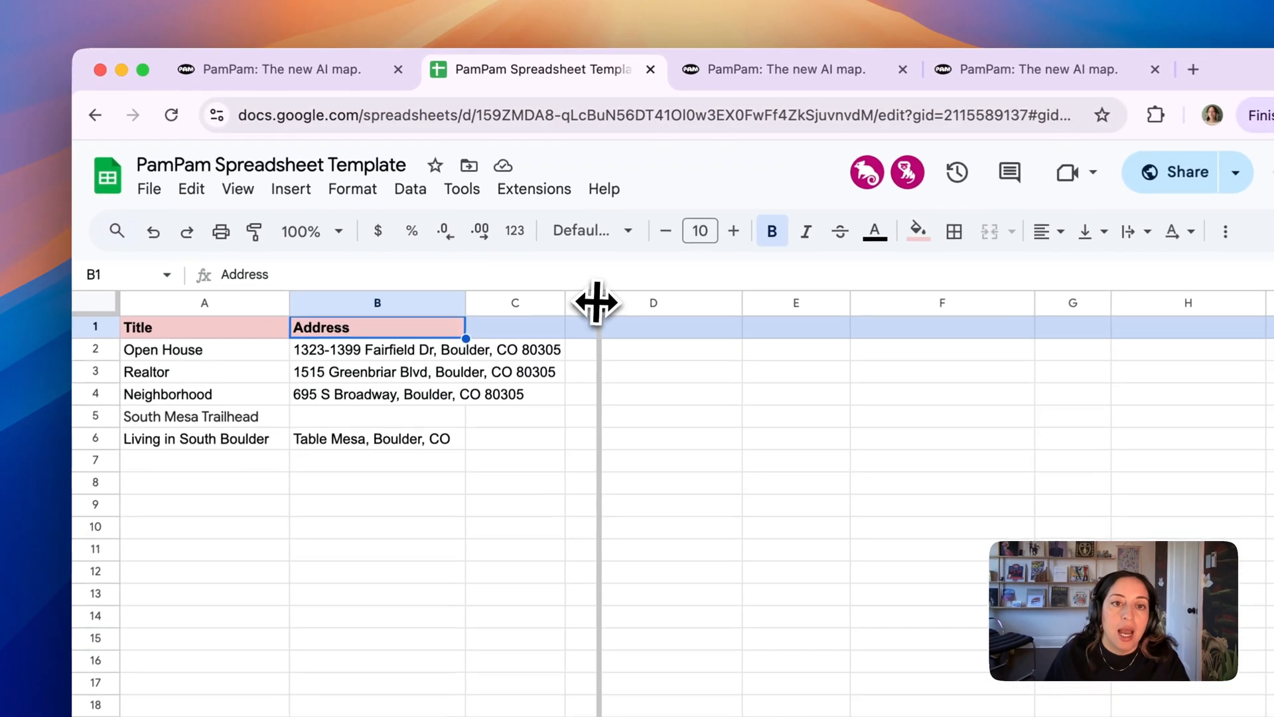
Highlight the Title and Address headers in row 1 as the sheet's required columns
{"action": "left_click", "coordinate": [202, 333]}
{"action": "left_click", "coordinate": [305, 334]}
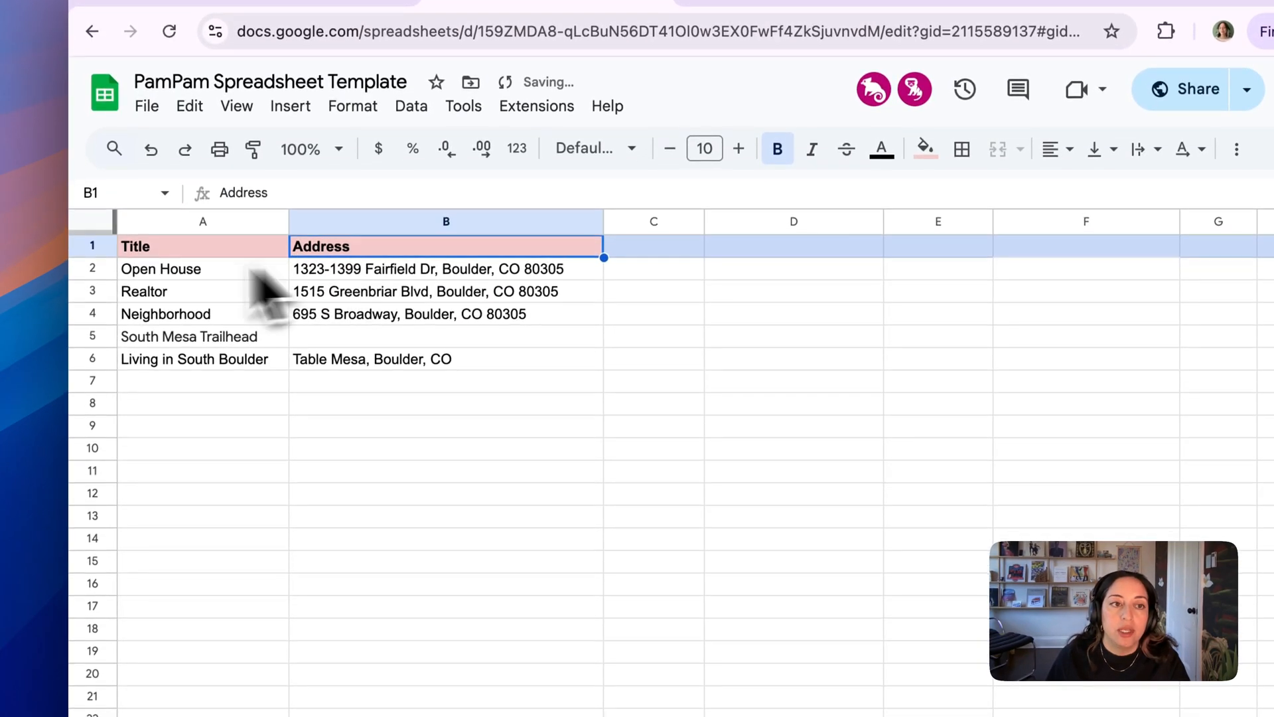
{"action": "left_click", "coordinate": [153, 252]}
{"action": "left_click_drag", "start_coordinate": [159, 256], "coordinate": [343, 250]}
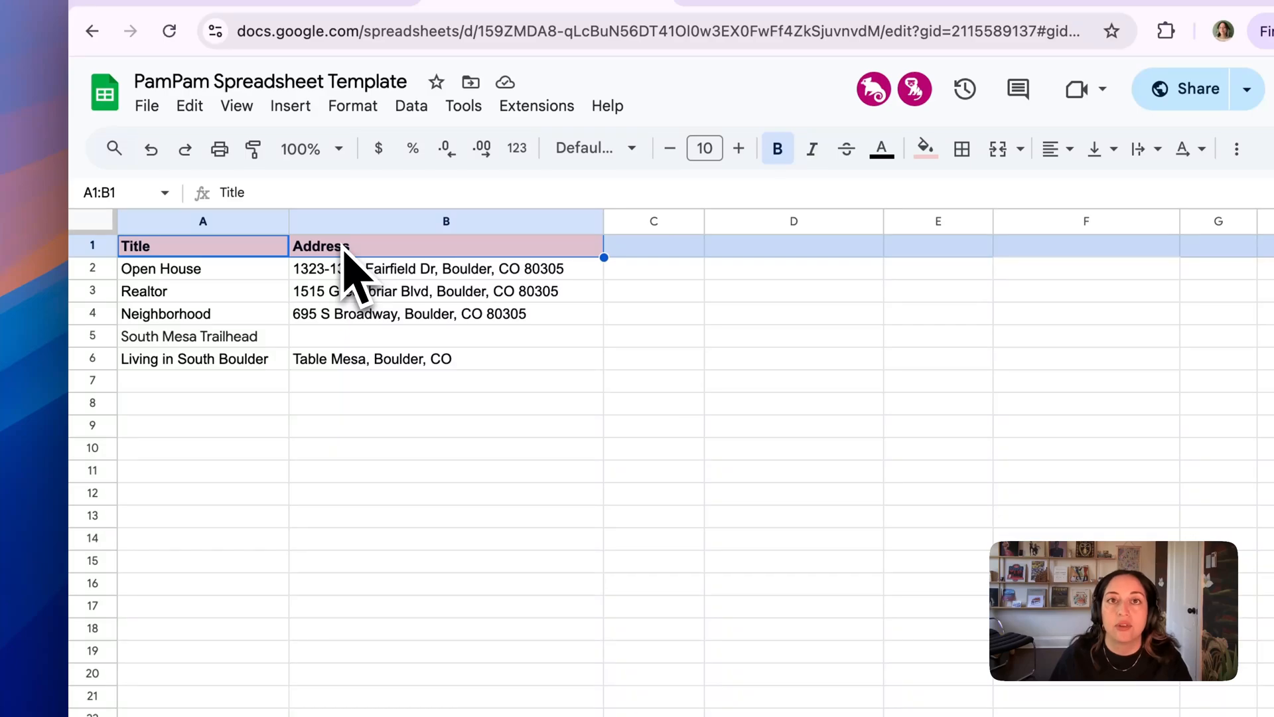
{"action": "left_click", "coordinate": [241, 252]}
{"action": "left_click", "coordinate": [346, 251]}
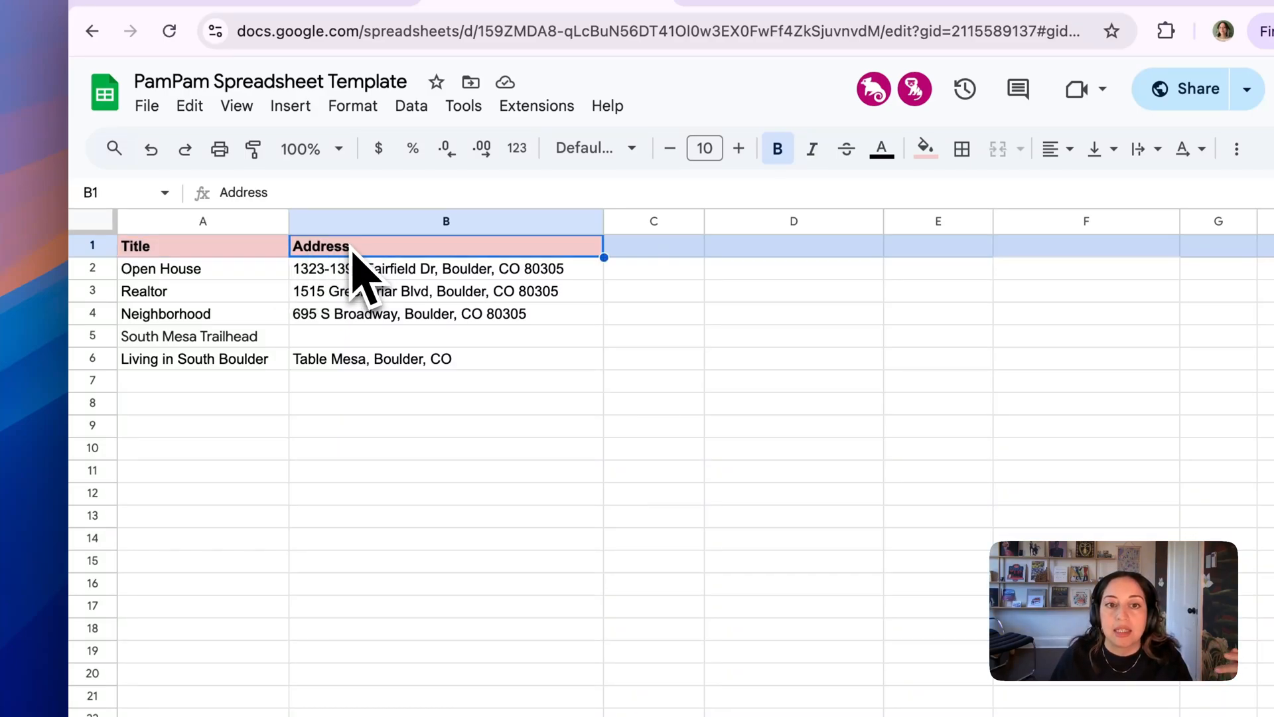
Try moving the titles and addresses from A2:B6 up over the header row, and undo the move
{"action": "left_click_drag", "start_coordinate": [335, 362], "coordinate": [201, 274]}
{"action": "key", "text": "ctrl+x"}
{"action": "left_click", "coordinate": [180, 249]}
{"action": "key", "text": "ctrl+v"}
{"action": "left_click", "coordinate": [377, 428]}
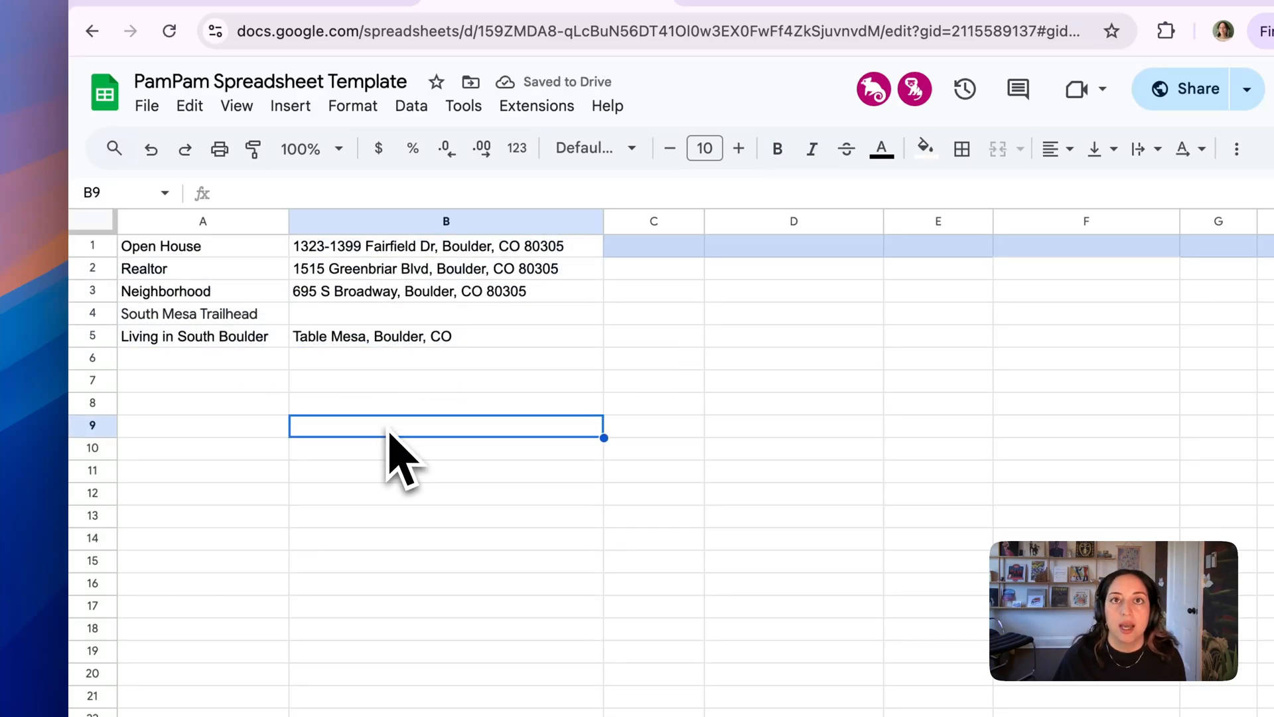
{"action": "key", "text": "ctrl+z"}
{"action": "left_click", "coordinate": [390, 433]}
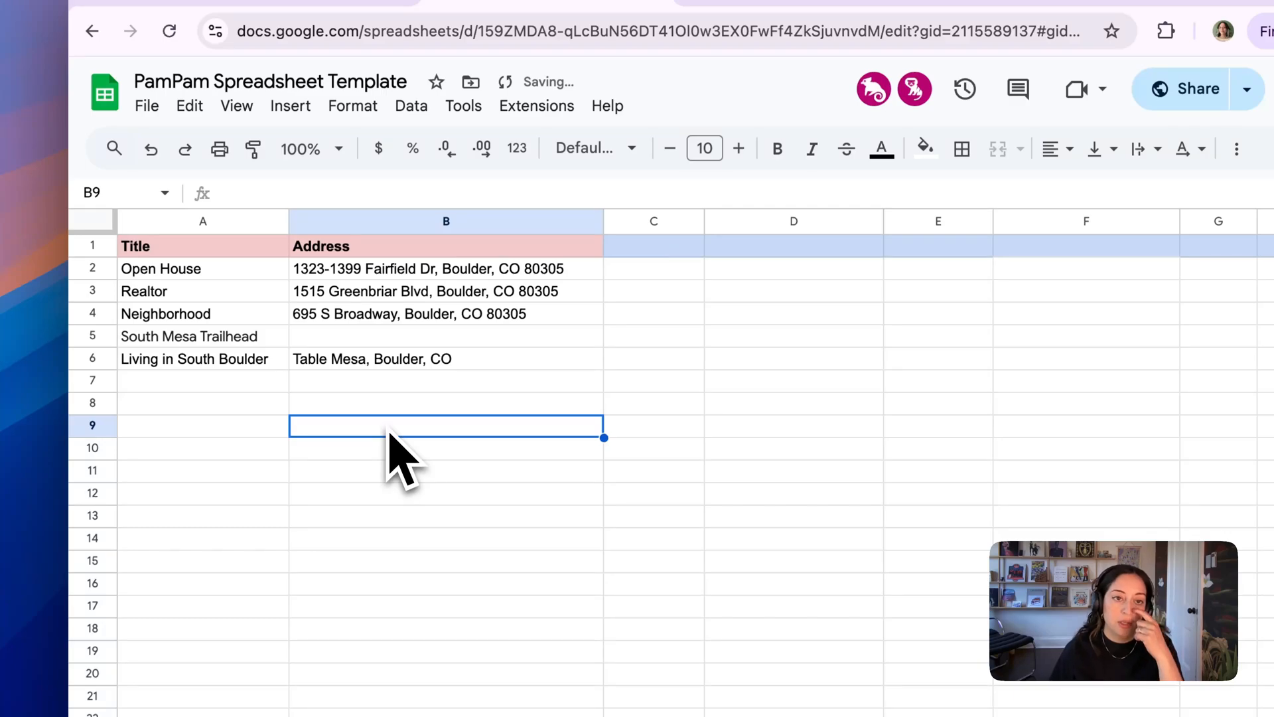
Highlight the place titles in A2:A6
{"action": "left_click", "coordinate": [223, 473]}
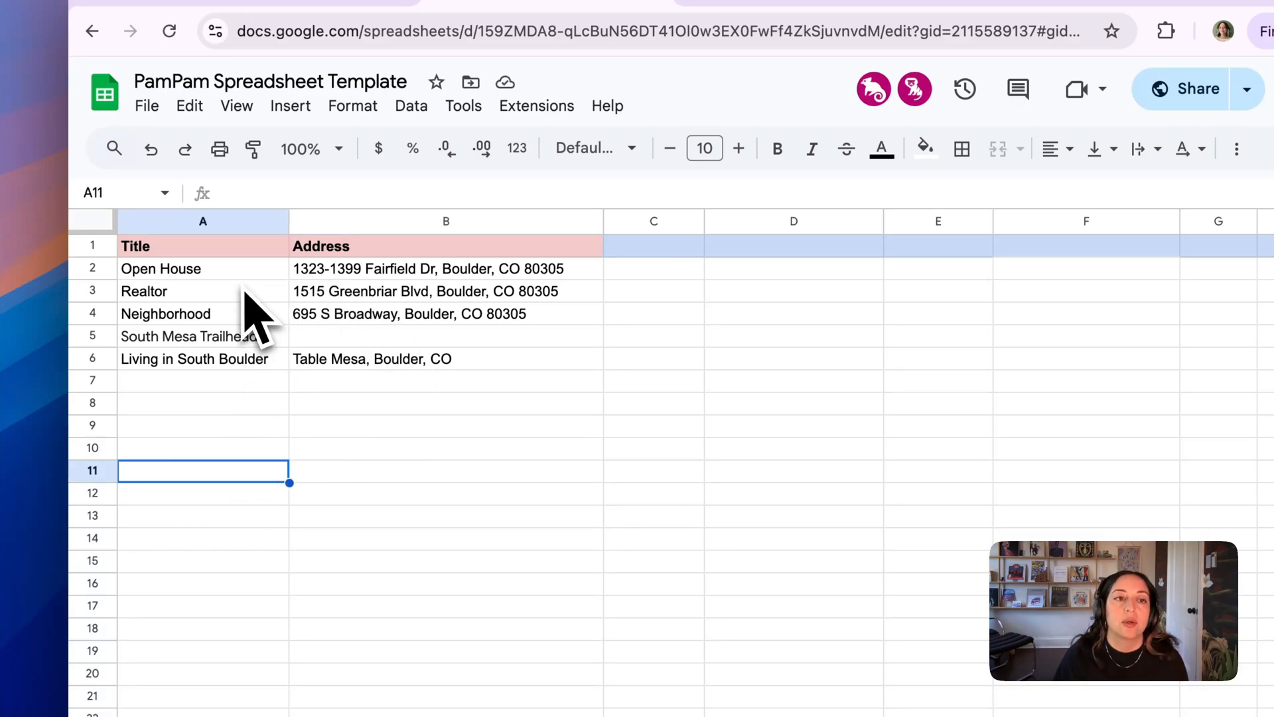
{"action": "left_click_drag", "start_coordinate": [245, 286], "coordinate": [221, 372]}
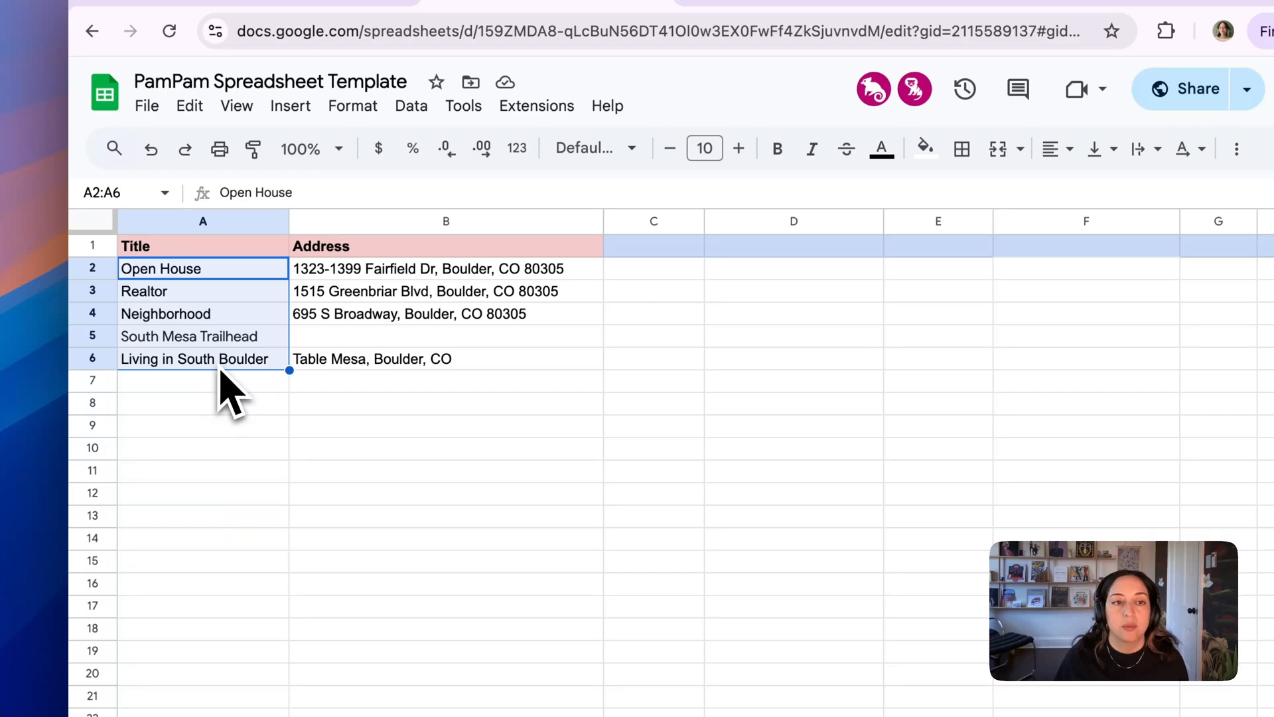
{"action": "left_click", "coordinate": [221, 367]}
{"action": "left_click", "coordinate": [209, 290]}
{"action": "left_click_drag", "start_coordinate": [210, 292], "coordinate": [197, 282]}
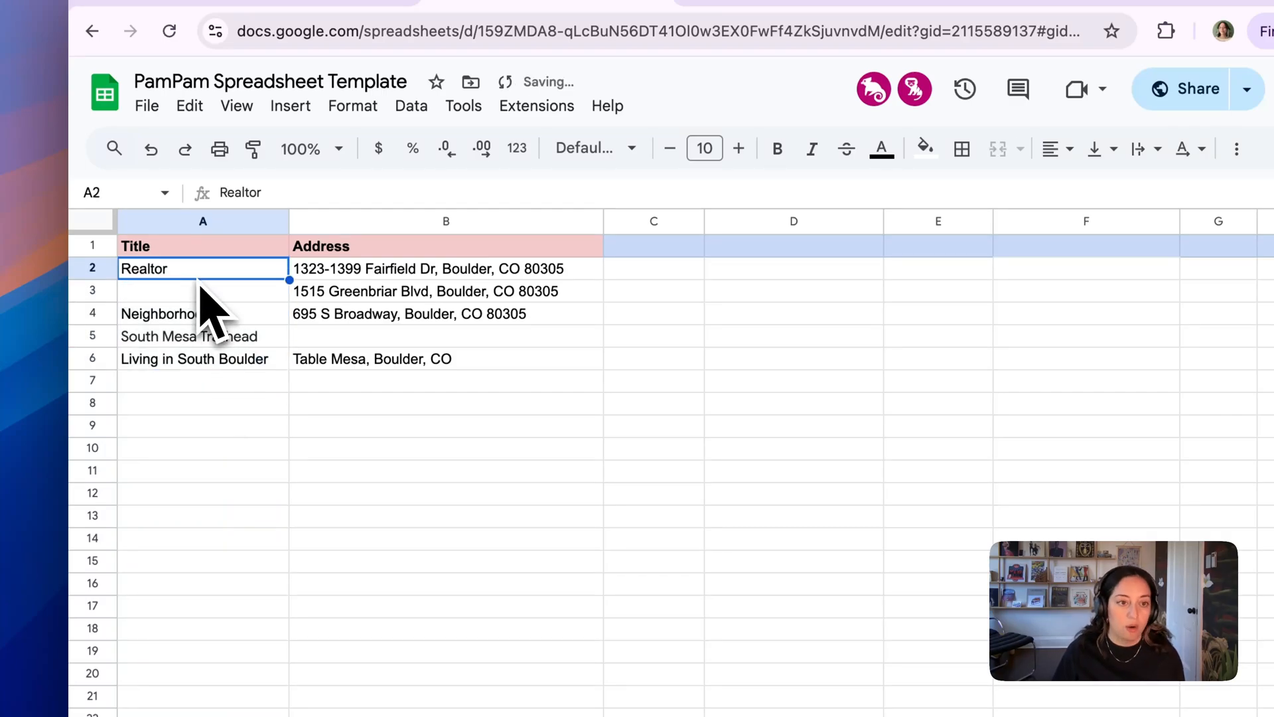
{"action": "key", "text": "ctrl+z"}
Try duplicating the Open House title into cell A3, and undo the paste
{"action": "key", "text": "ctrl+c"}
{"action": "left_click", "coordinate": [199, 291]}
{"action": "key", "text": "ctrl+v"}
{"action": "left_click", "coordinate": [219, 449]}
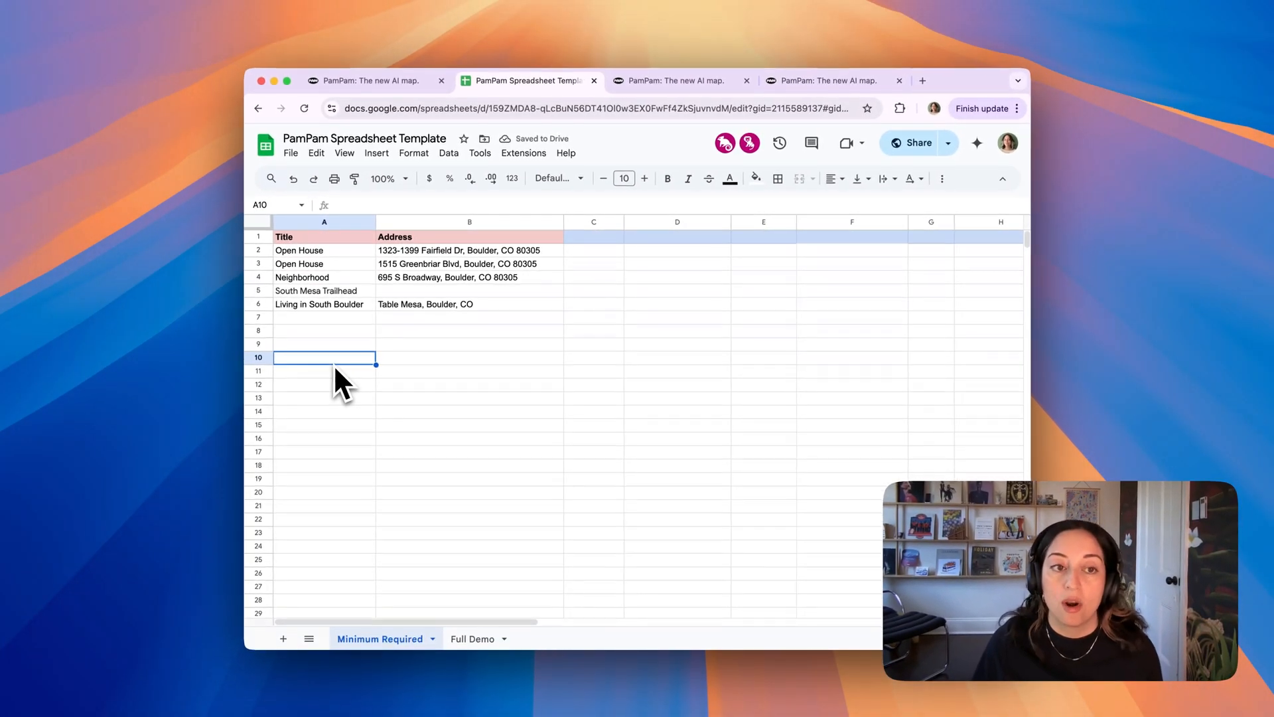
{"action": "key", "text": "ctrl+z"}
{"action": "left_click", "coordinate": [351, 386]}
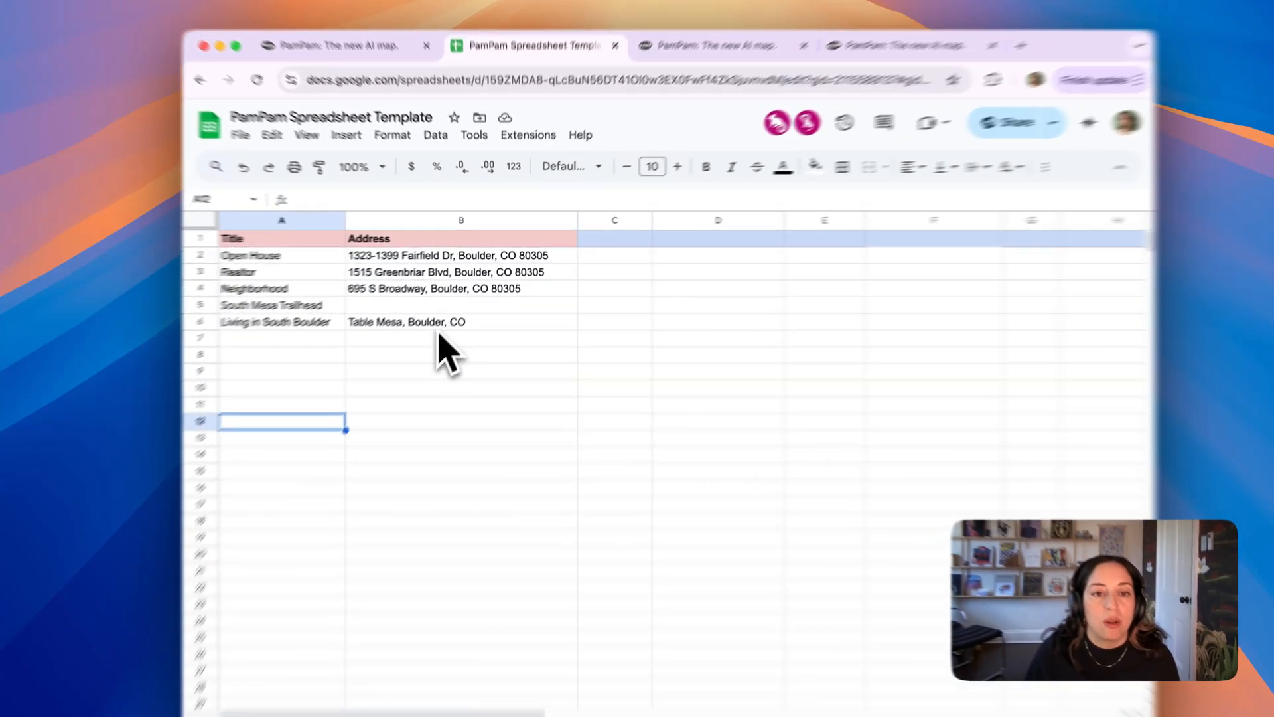
Highlight the header cells, the titles in A2:A6 and the addresses beside them
{"action": "left_click_drag", "start_coordinate": [451, 344], "coordinate": [454, 358]}
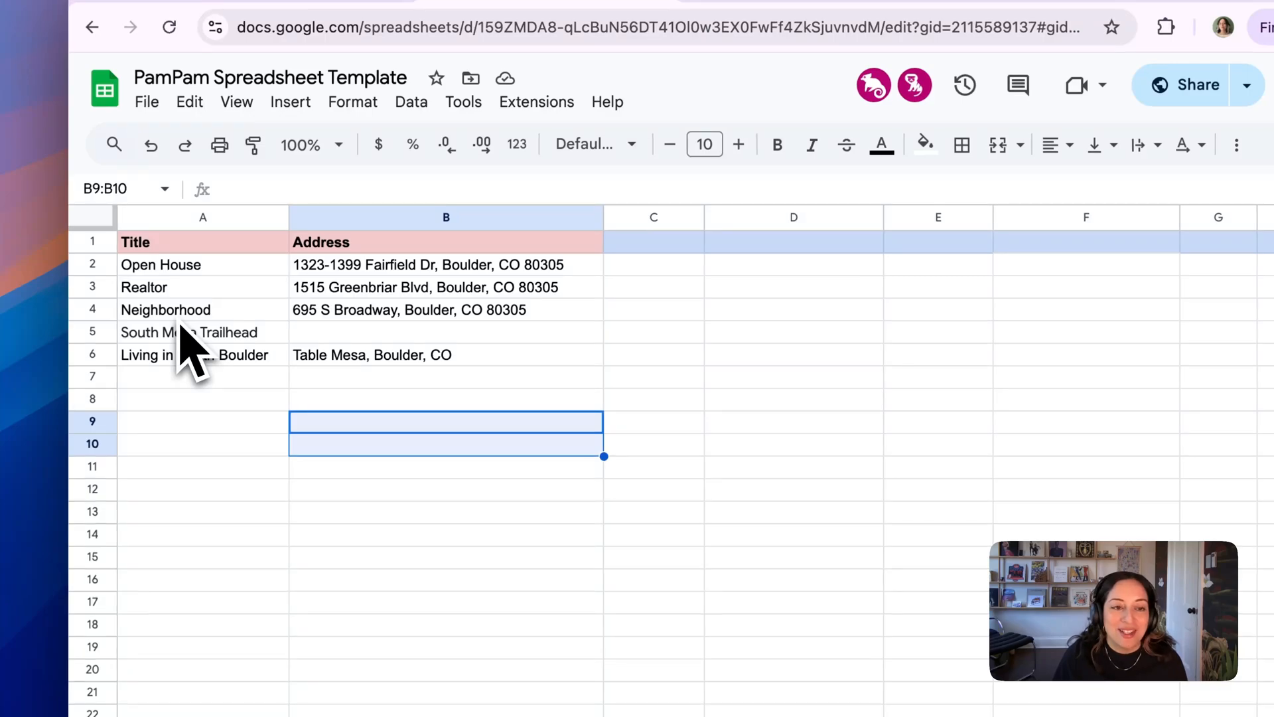
{"action": "left_click_drag", "start_coordinate": [191, 243], "coordinate": [364, 247]}
{"action": "left_click_drag", "start_coordinate": [288, 268], "coordinate": [265, 370]}
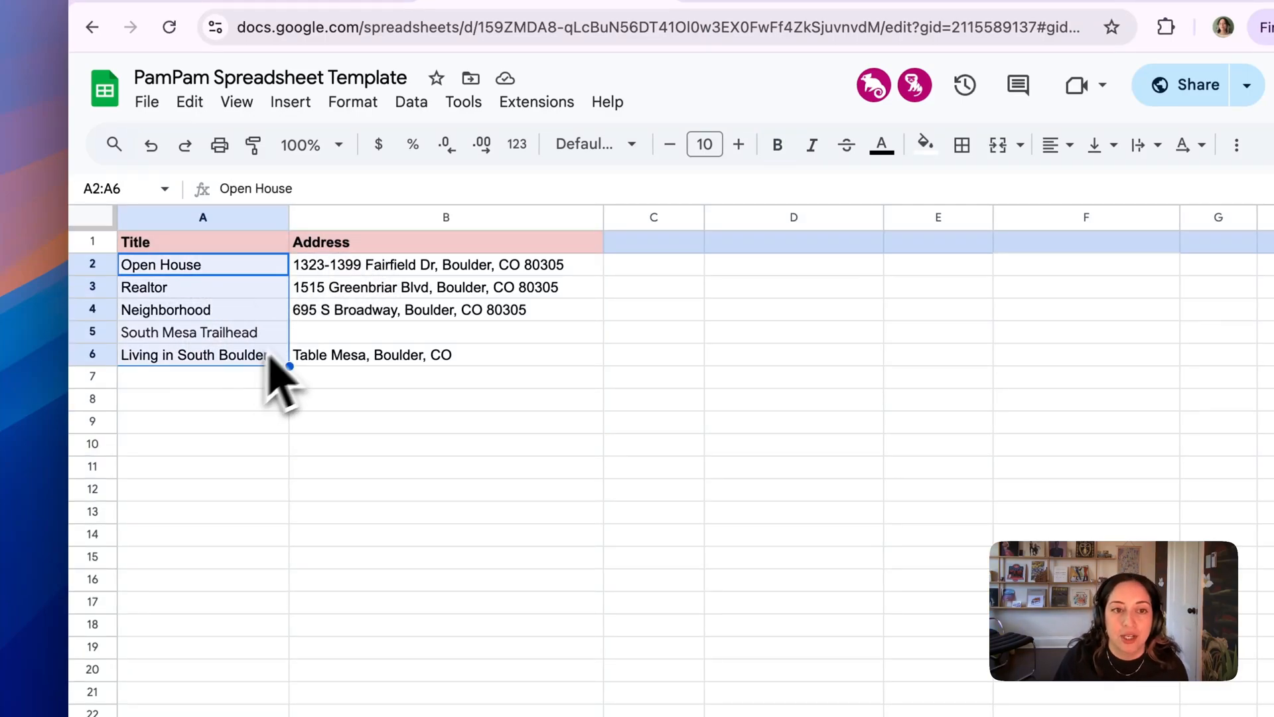
{"action": "left_click_drag", "start_coordinate": [348, 265], "coordinate": [352, 340]}
{"action": "left_click", "coordinate": [351, 377]}
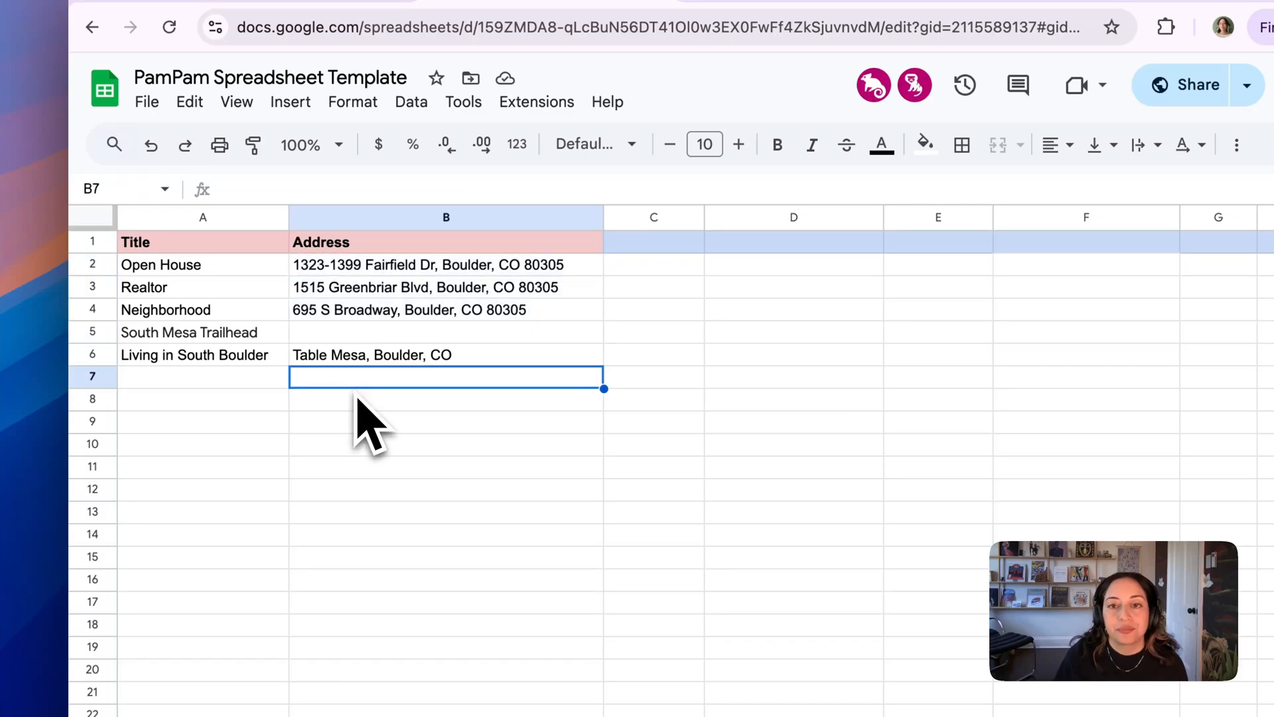
Highlight the South Mesa Trailhead title together with its empty address cell in row 5
{"action": "left_click_drag", "start_coordinate": [219, 336], "coordinate": [424, 341]}
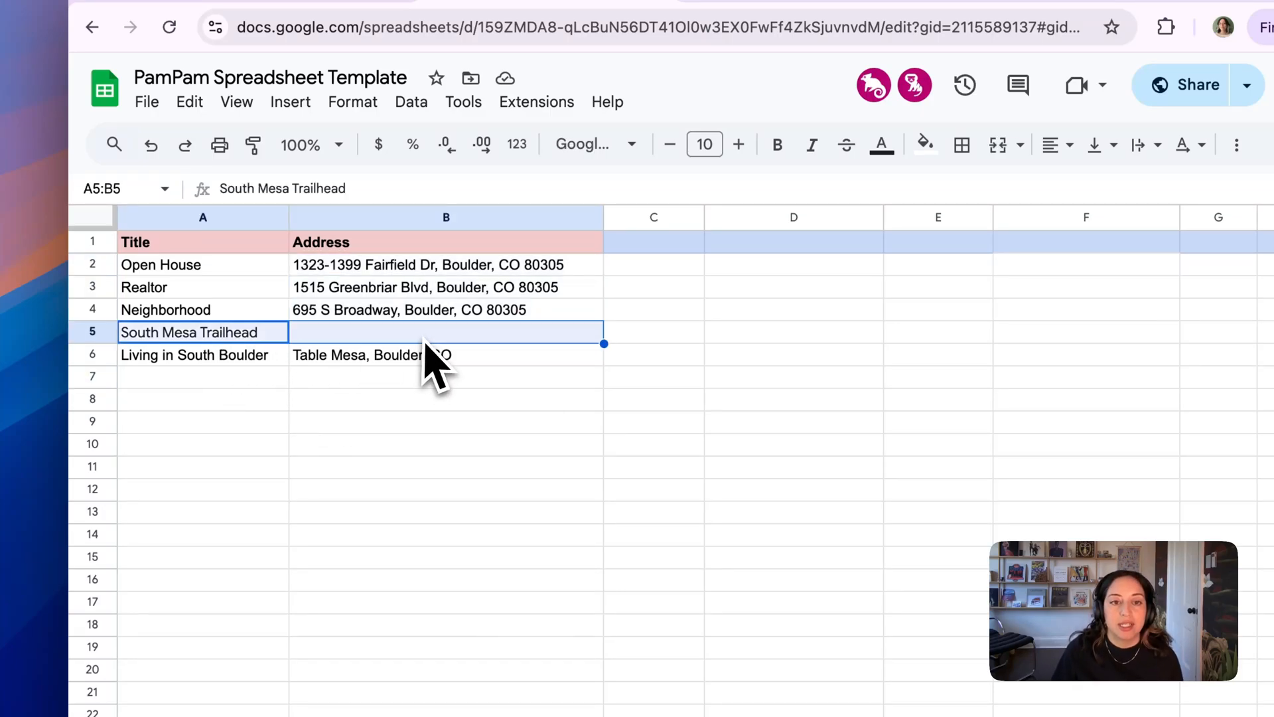
{"action": "left_click", "coordinate": [424, 340]}
{"action": "left_click", "coordinate": [421, 428]}
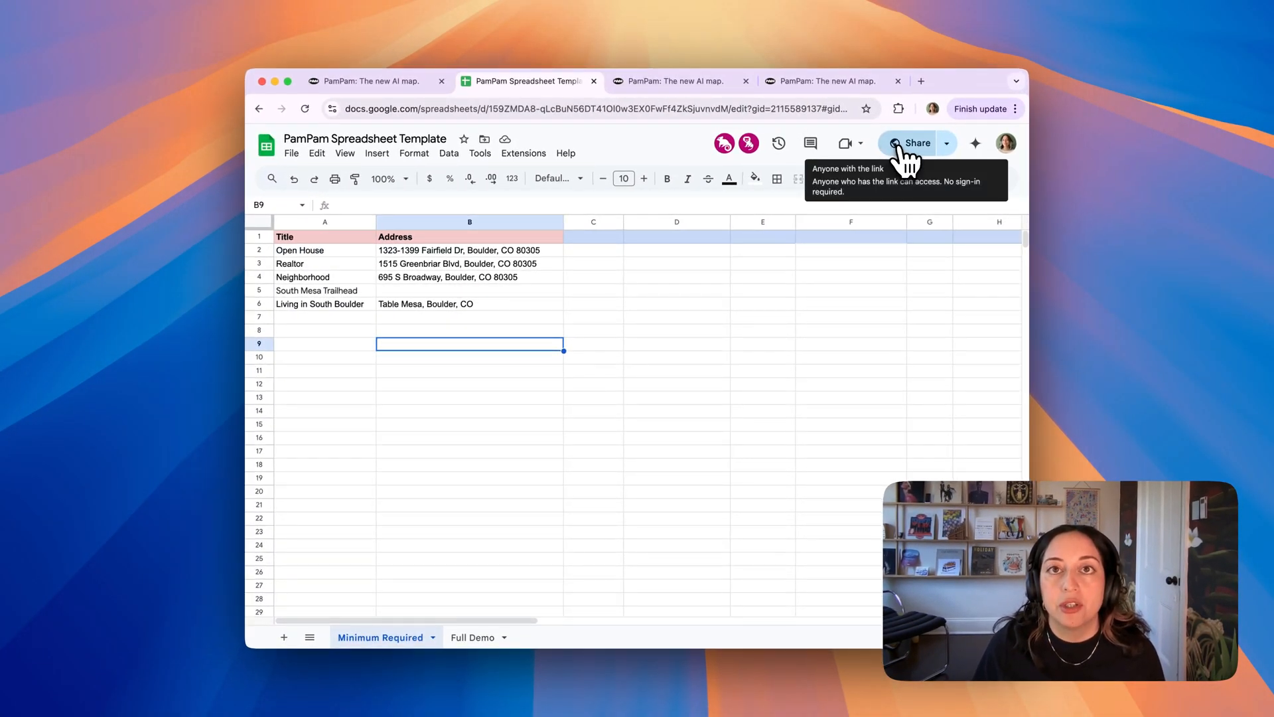
Check the spreadsheet's sharing settings for general access by link
{"action": "left_click", "coordinate": [899, 151]}
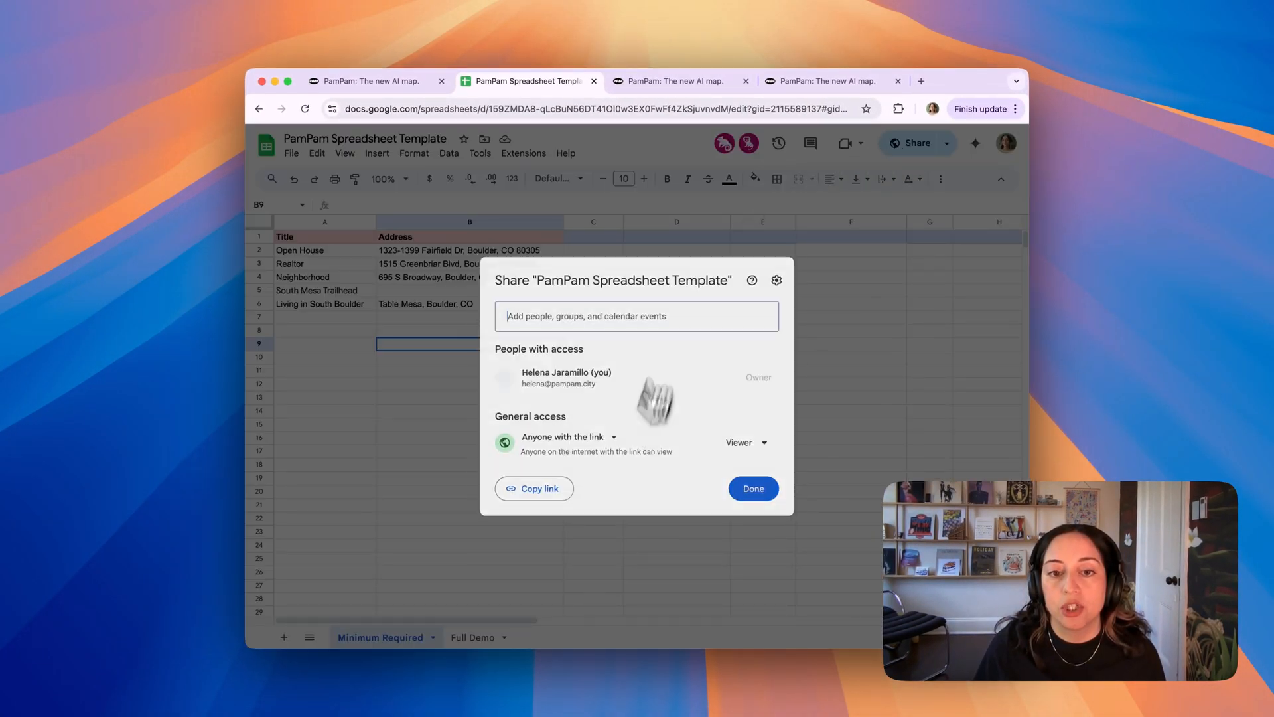
{"action": "left_click", "coordinate": [737, 506]}
{"action": "left_click", "coordinate": [728, 561]}
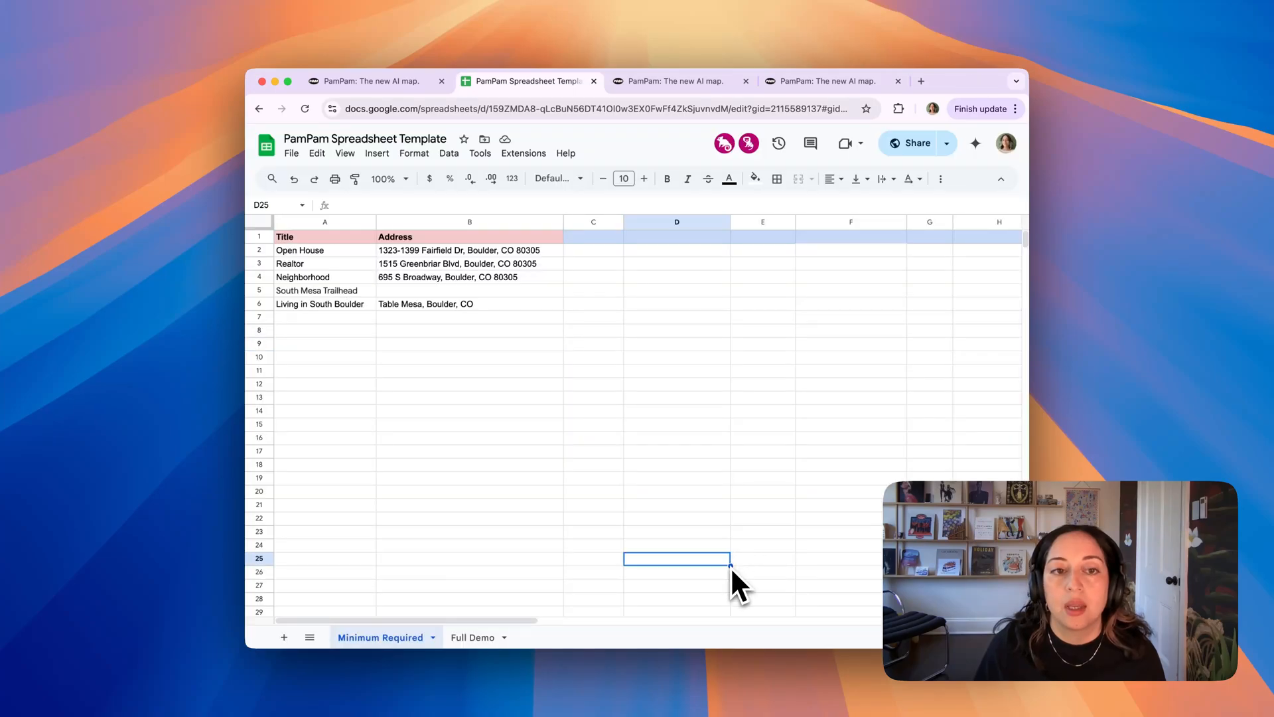
{"action": "left_click", "coordinate": [714, 469]}
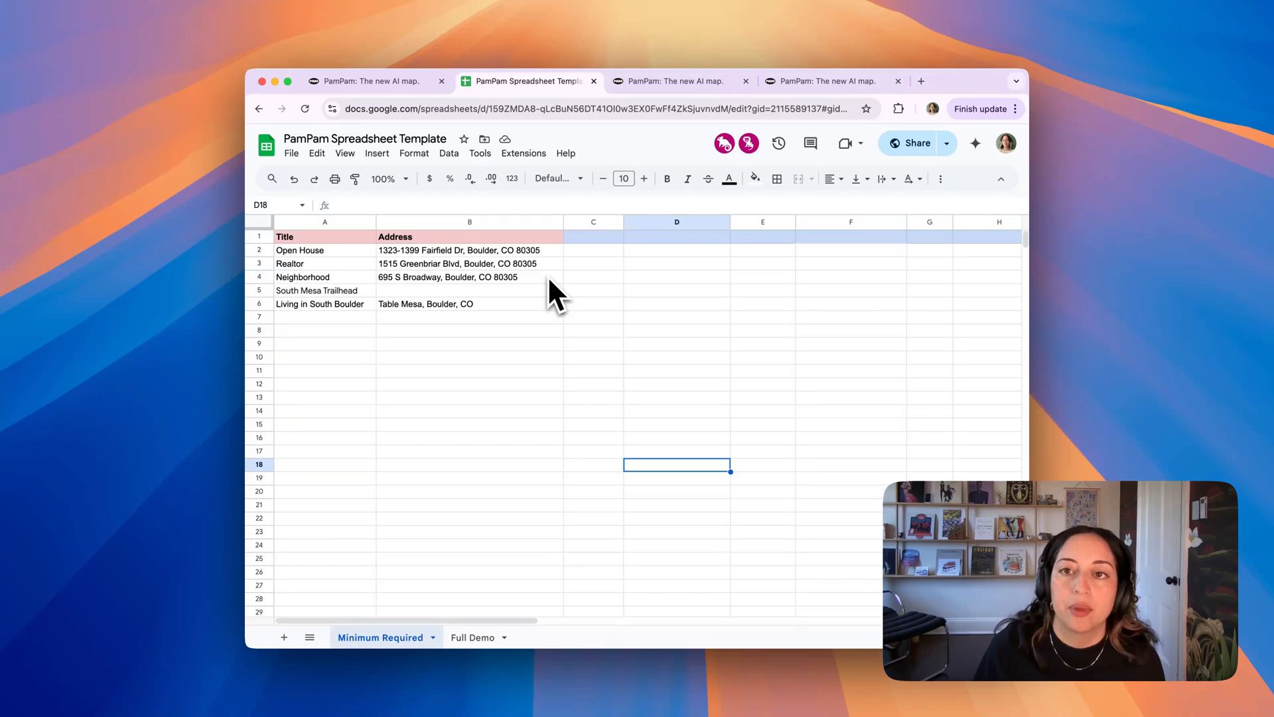
Copy the spreadsheet's share link, with general access set to anyone with the link as Viewer
{"action": "left_click", "coordinate": [896, 150]}
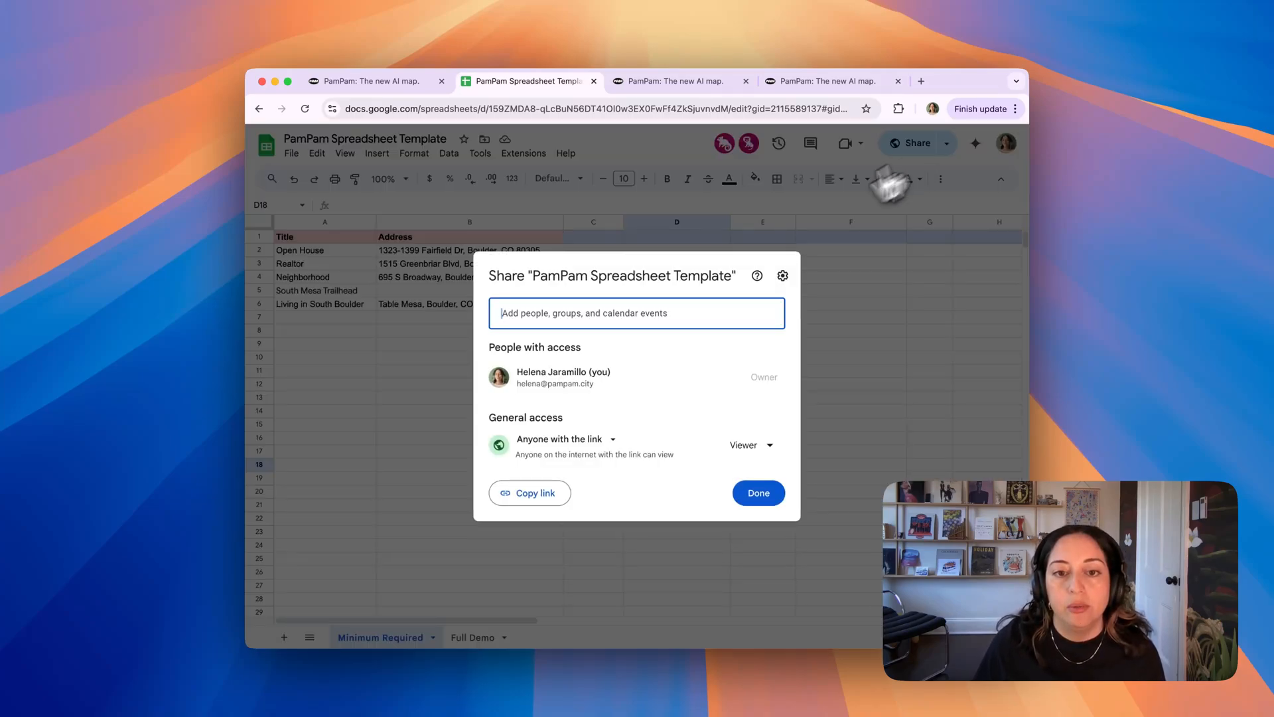
{"action": "left_click", "coordinate": [550, 497]}
{"action": "left_click", "coordinate": [537, 533]}
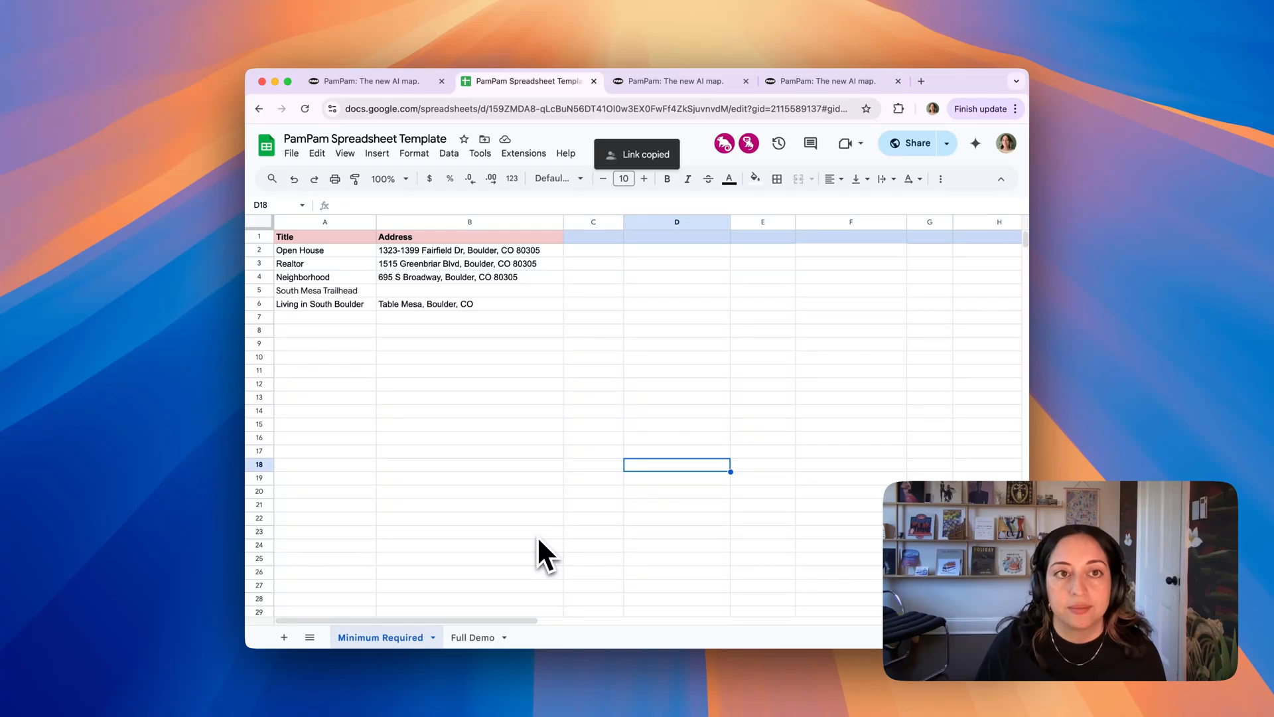
Switch to the PamPam map and review the import options offered for adding spots
{"action": "left_click", "coordinate": [389, 79]}
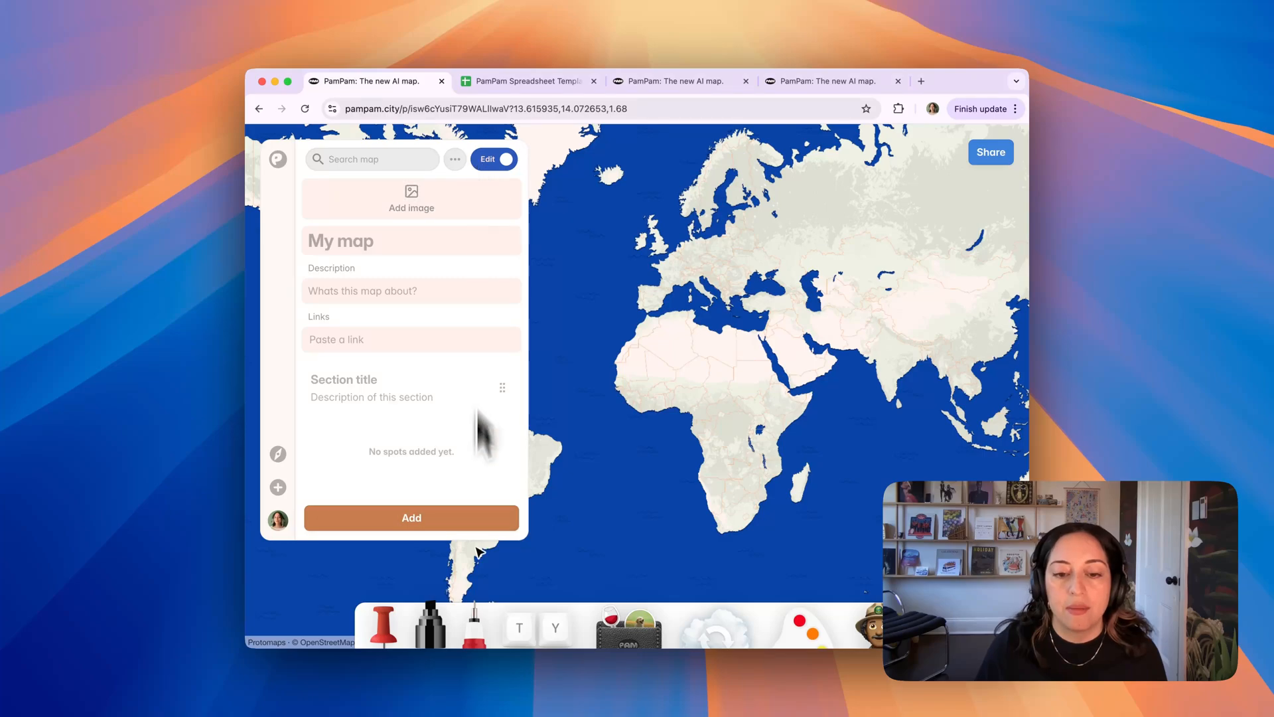
{"action": "left_click", "coordinate": [712, 621]}
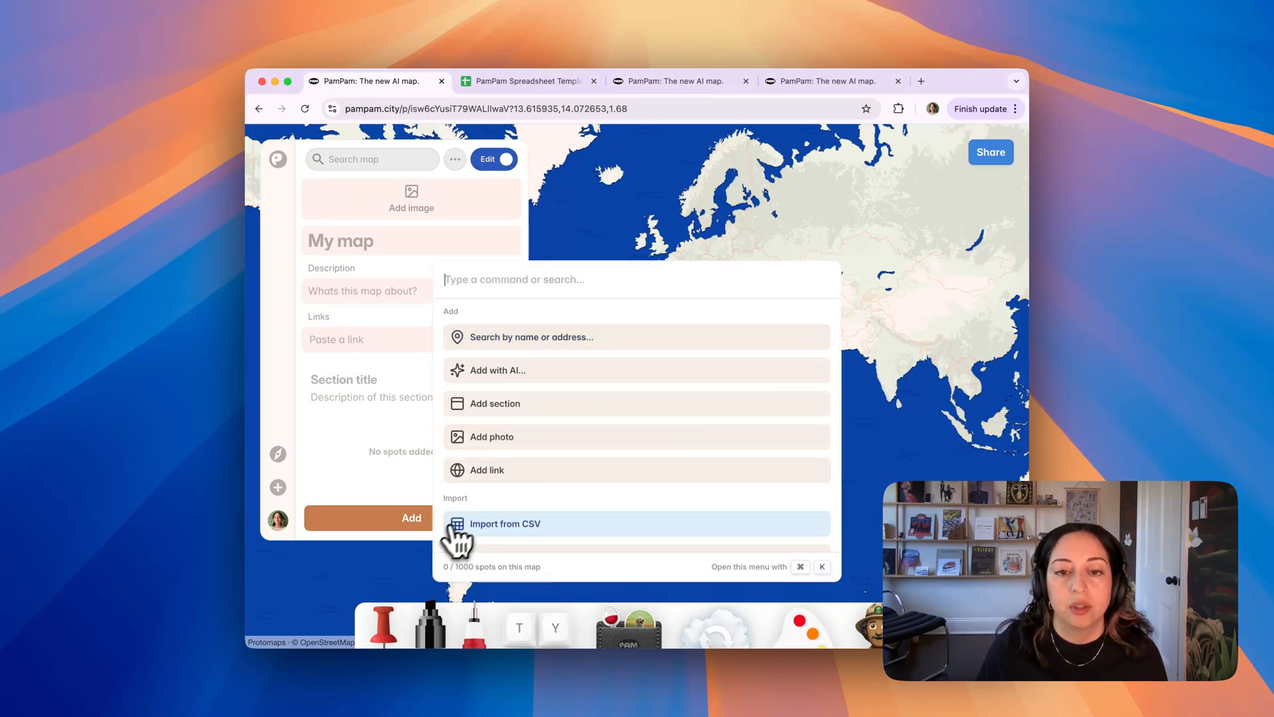
{"action": "scroll", "coordinate": [563, 350], "scroll_direction": "down", "scroll_amount": 3}
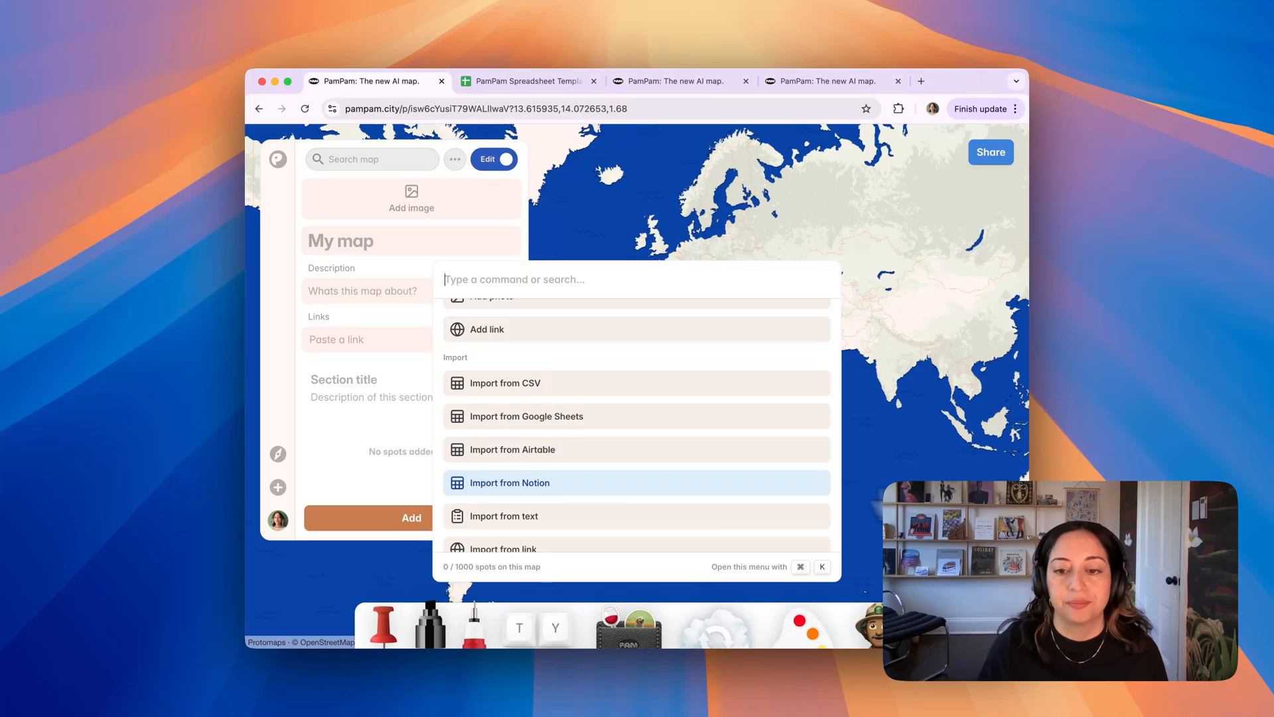
{"action": "left_click", "coordinate": [893, 508]}
Connect the Google Sheet to the map using the copied link, mapping its Title and Address columns to the matching fields
{"action": "left_click", "coordinate": [726, 633]}
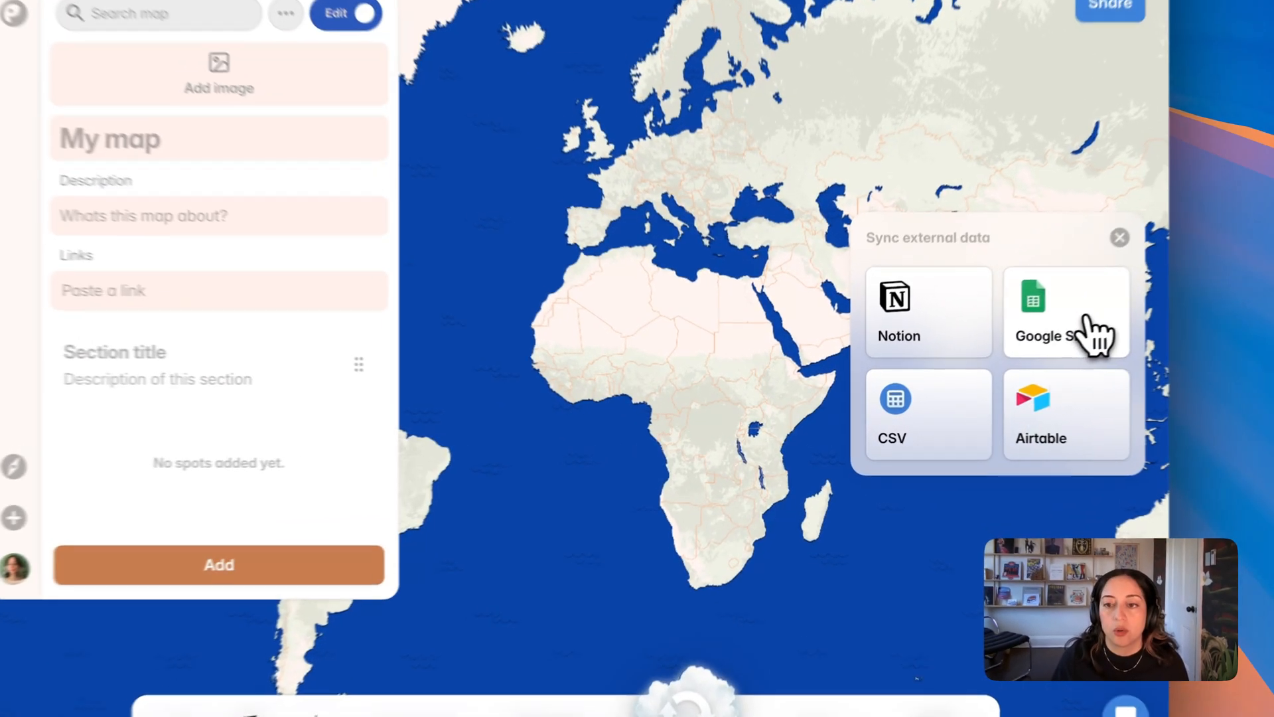
{"action": "left_click", "coordinate": [1089, 320]}
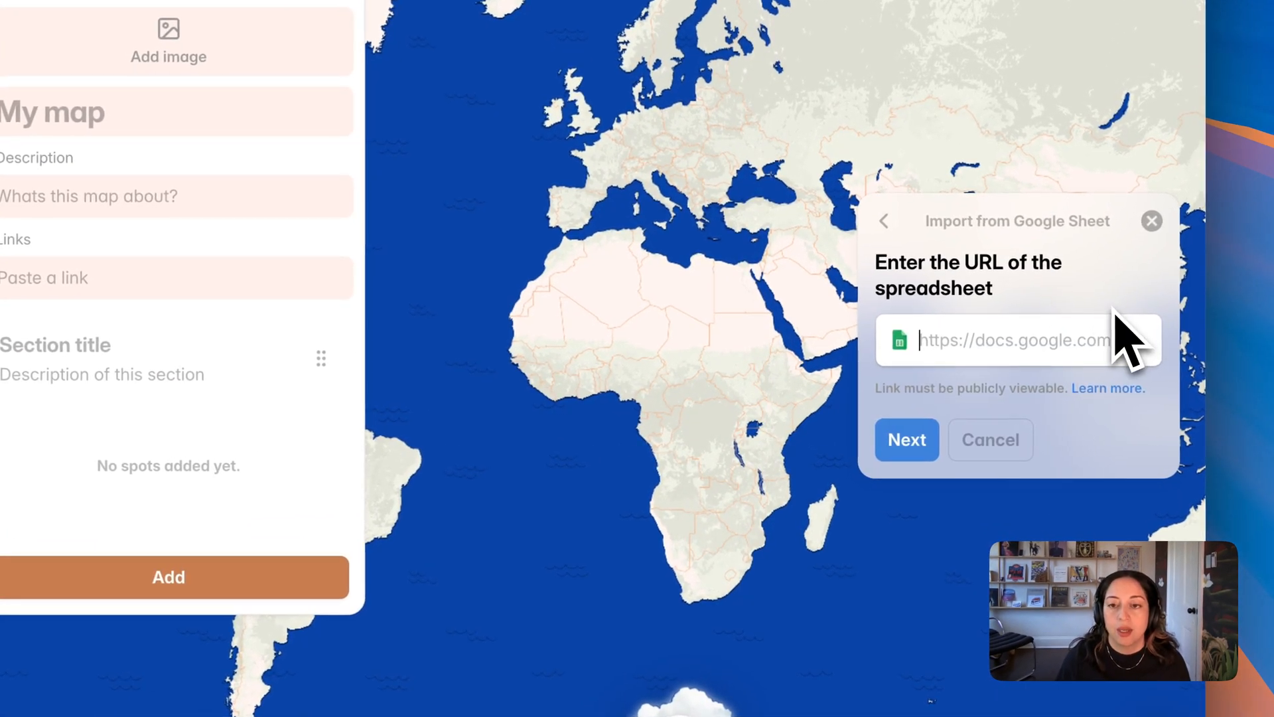
{"action": "key", "text": "super+v"}
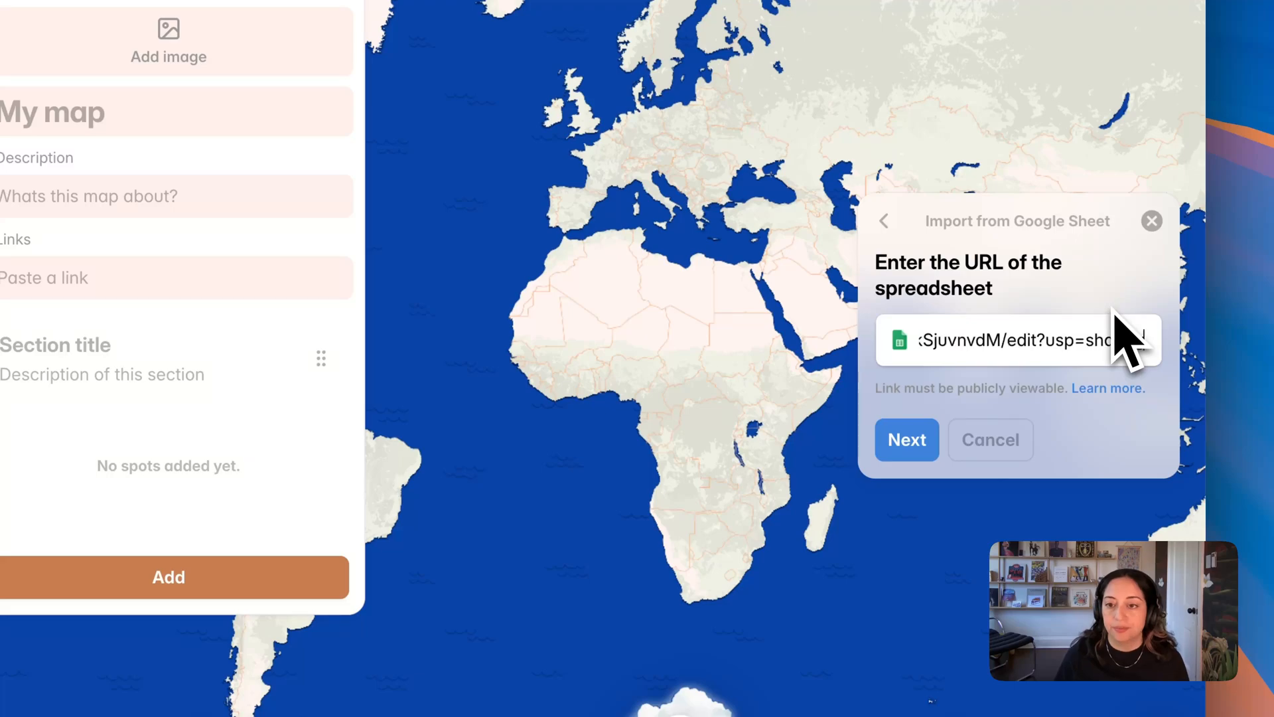
{"action": "left_click", "coordinate": [921, 440]}
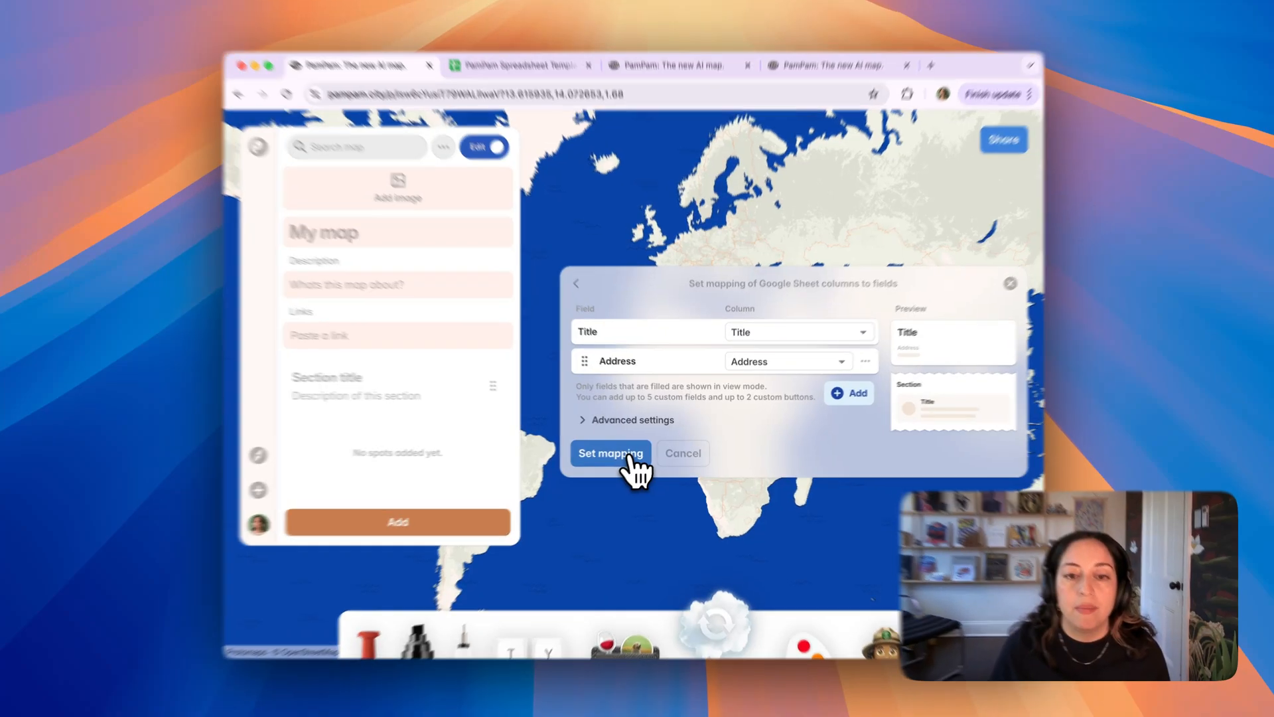
{"action": "left_click", "coordinate": [634, 458]}
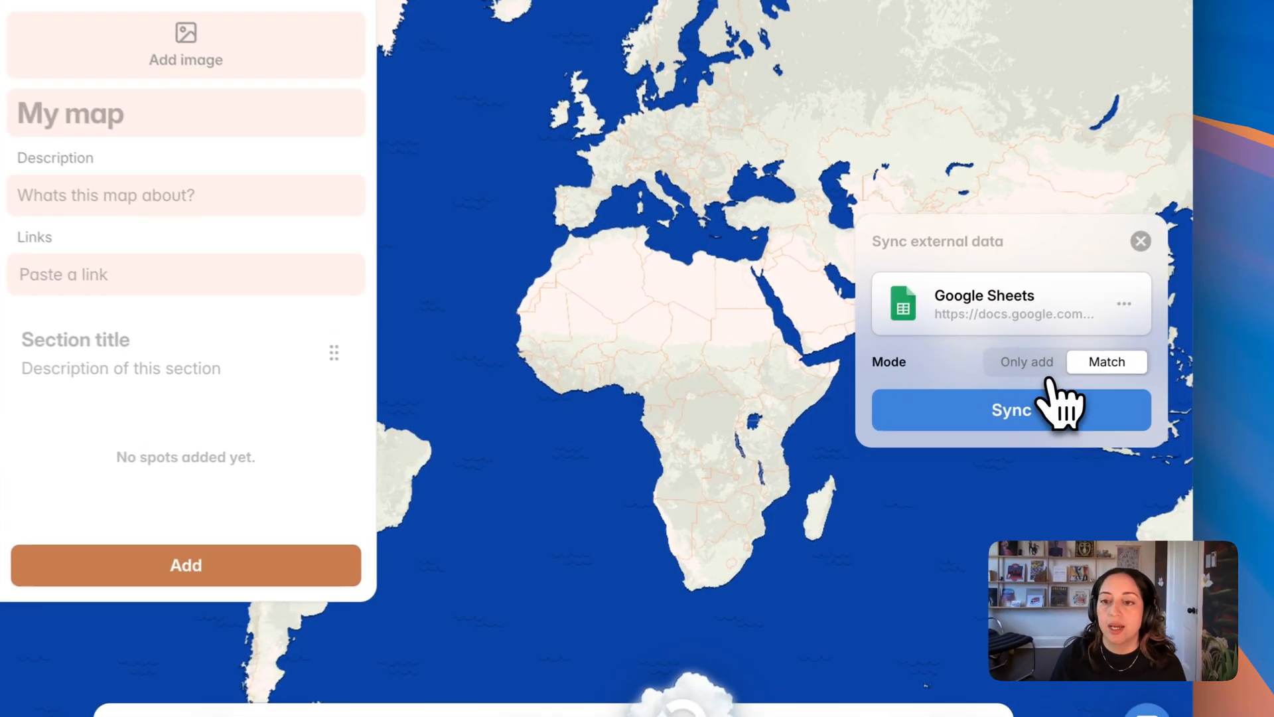
Sync the Google Sheets data to the map in Match mode
{"action": "left_click", "coordinate": [931, 396]}
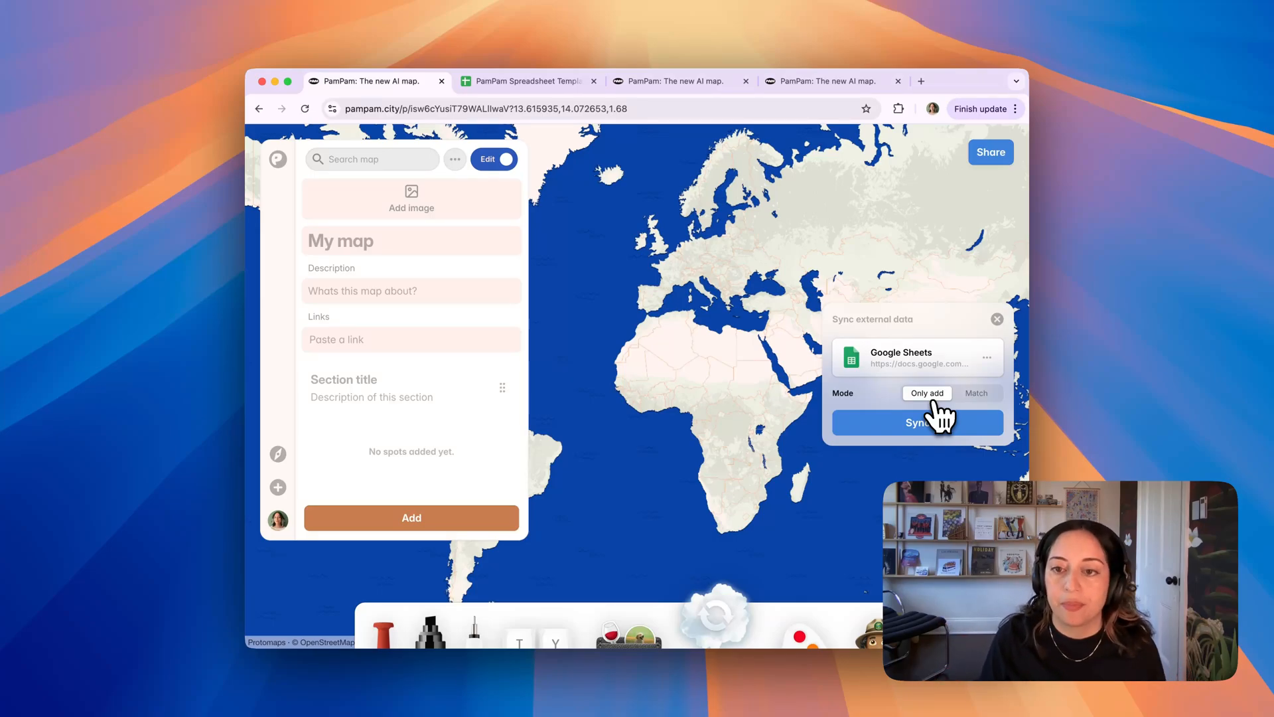
{"action": "left_click", "coordinate": [979, 394]}
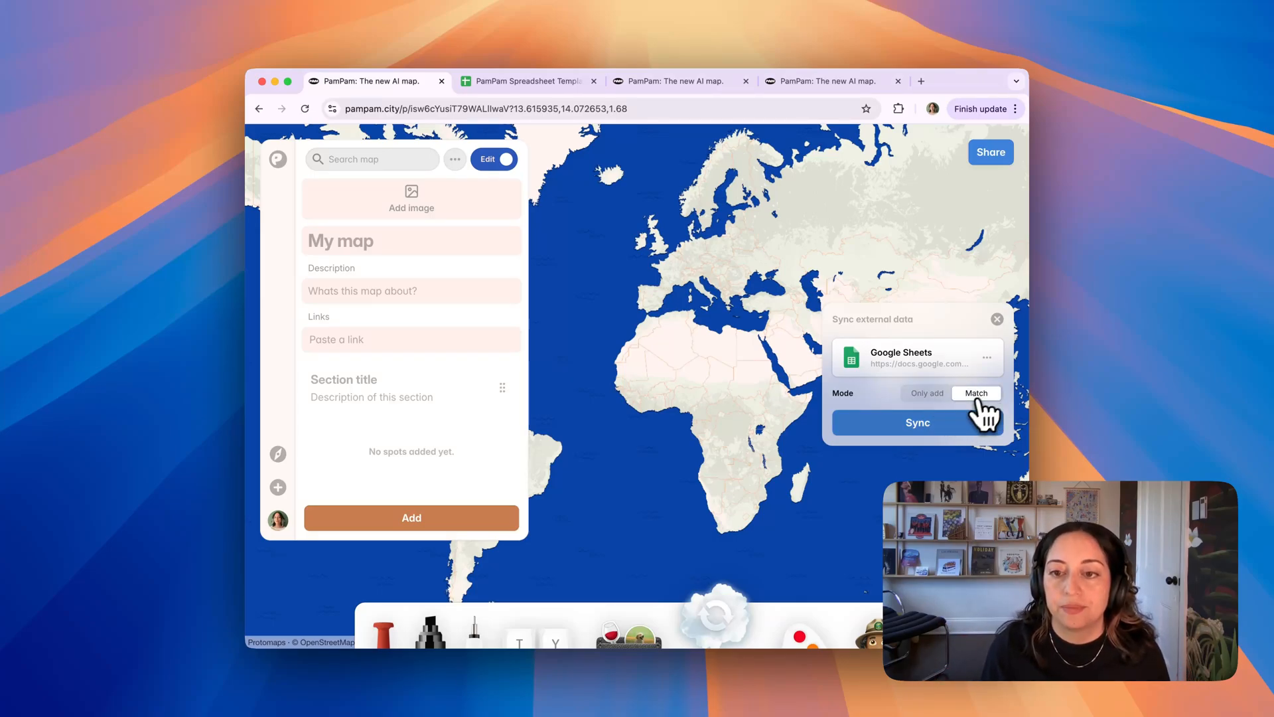
{"action": "left_click", "coordinate": [952, 431]}
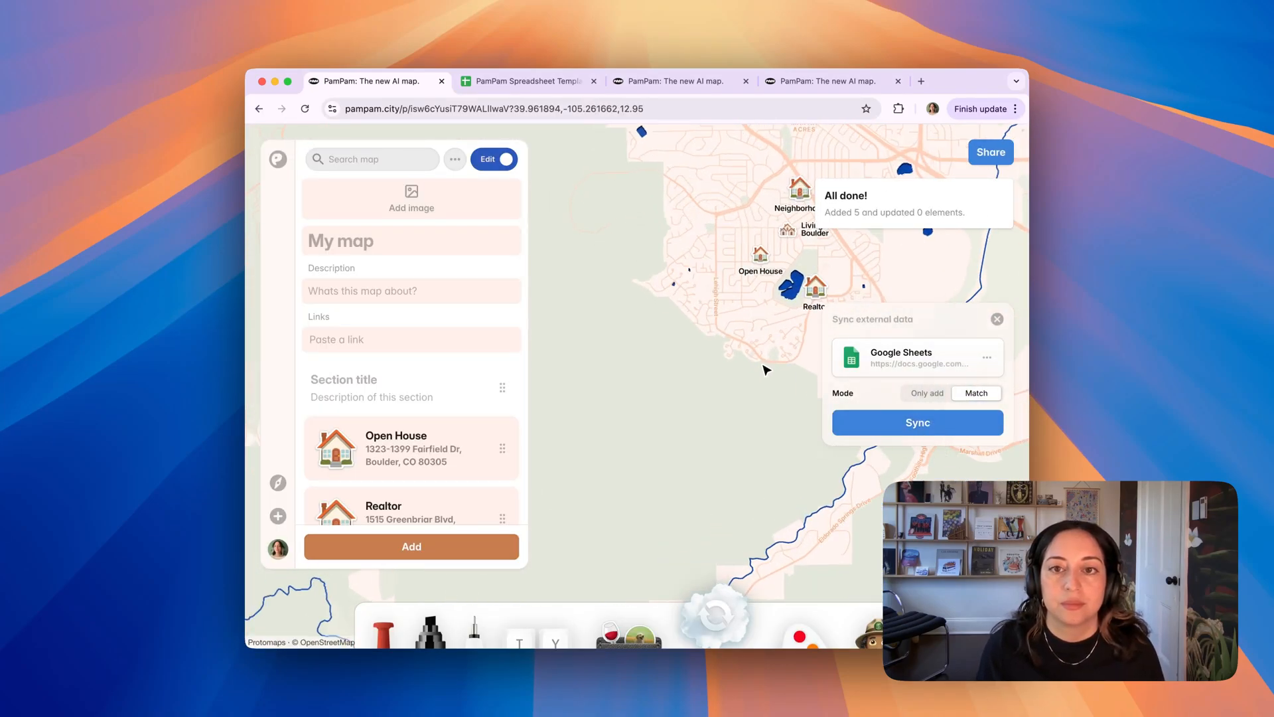
Name the map "demo map"
{"action": "scroll", "coordinate": [737, 405], "scroll_direction": "up", "scroll_amount": 3}
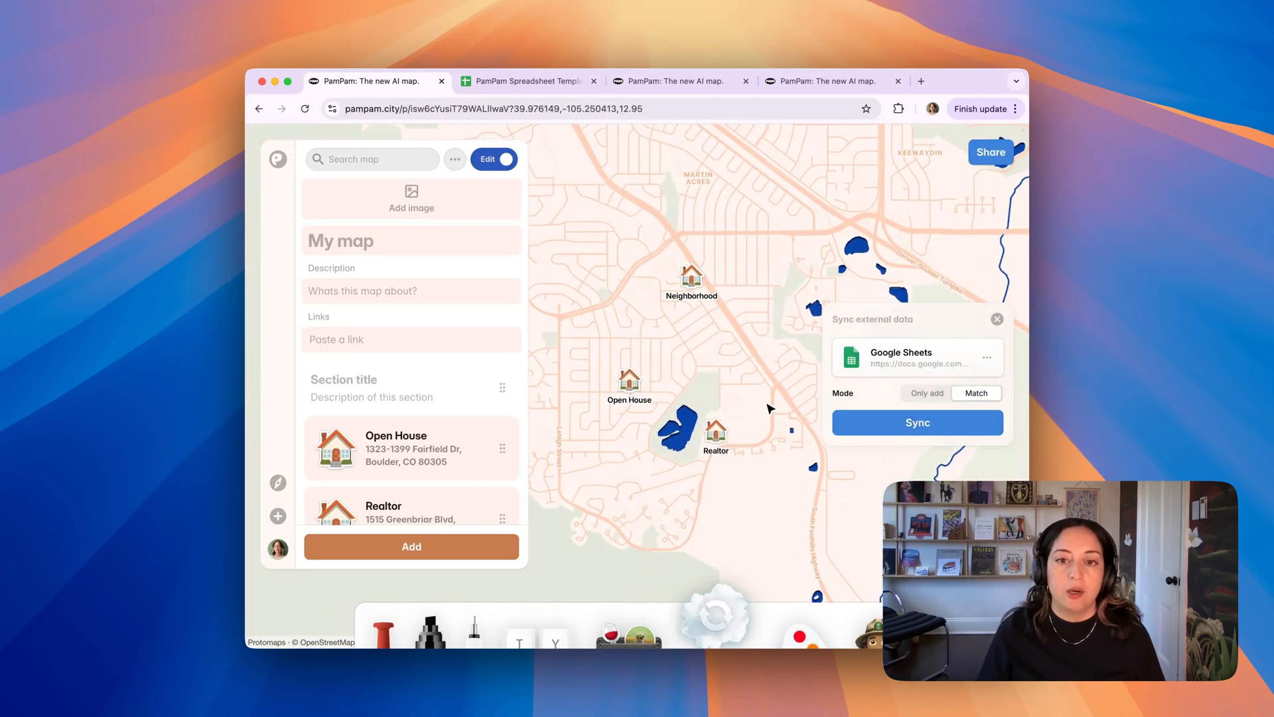
{"action": "left_click_drag", "start_coordinate": [715, 381], "coordinate": [744, 418]}
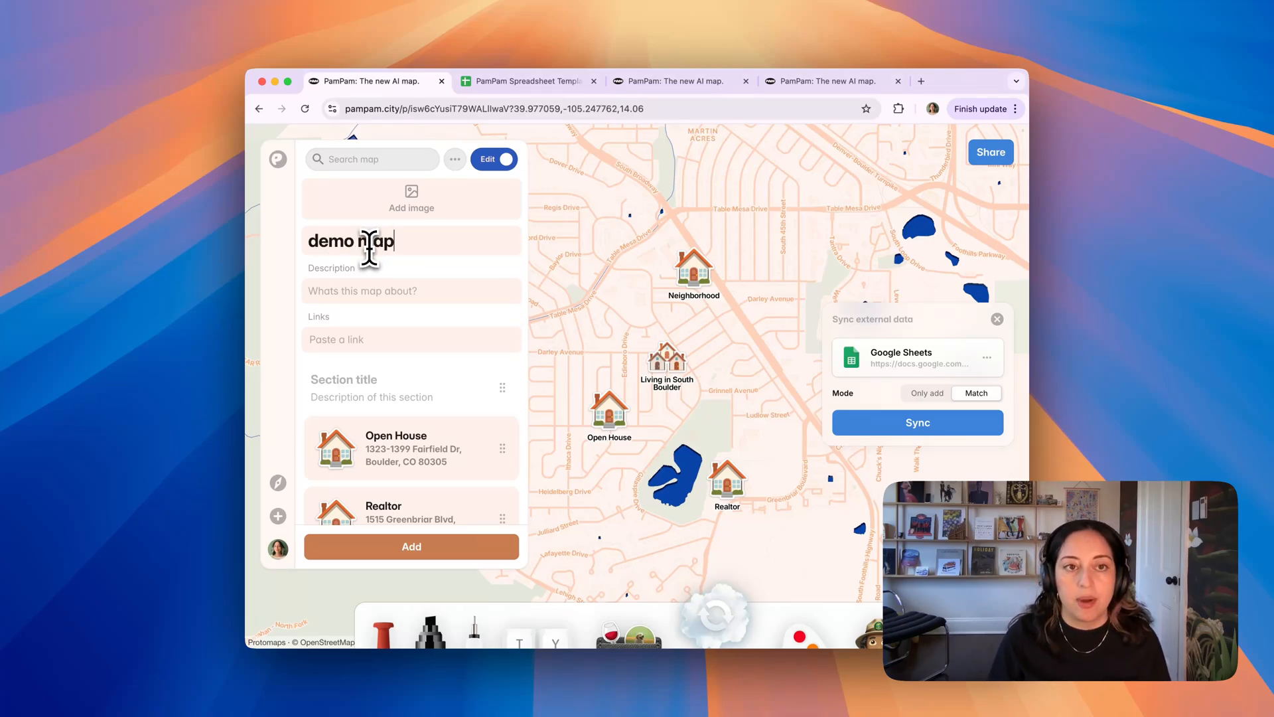
View the details of the Neighborhood, Living in South Boulder, Open House and Realtor spots on the map
{"action": "left_click", "coordinate": [690, 286]}
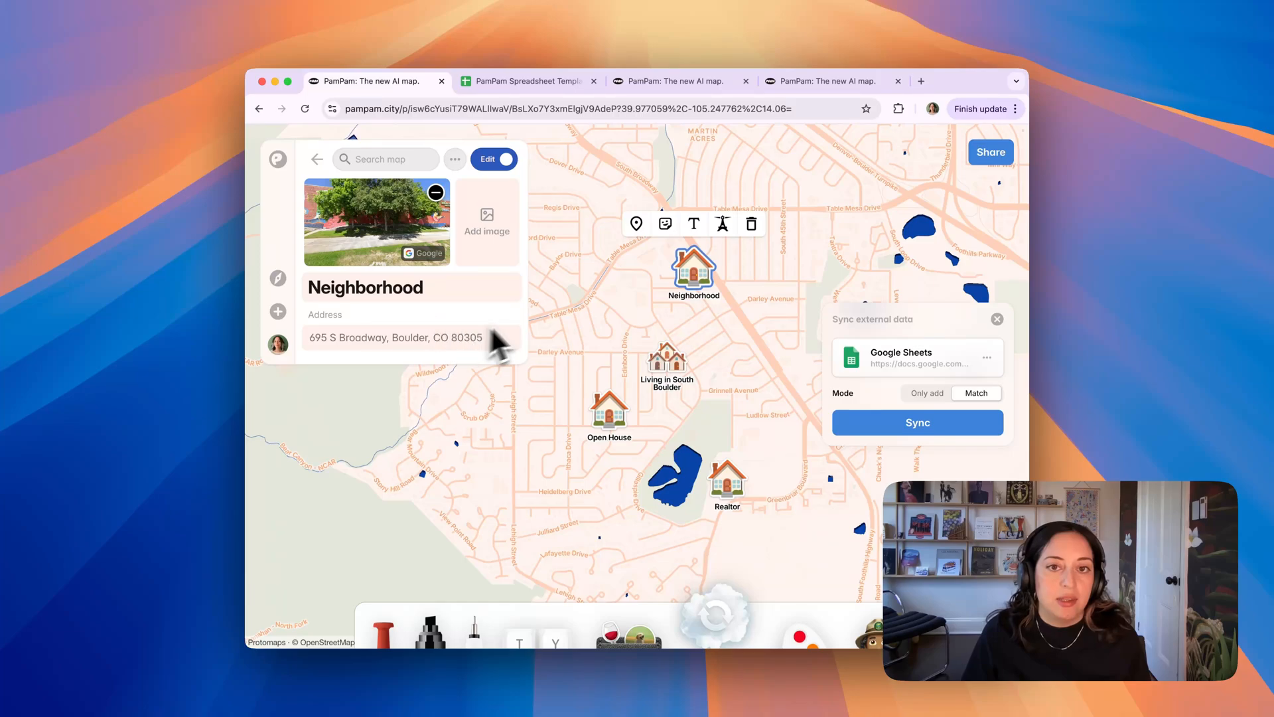
{"action": "left_click", "coordinate": [676, 356]}
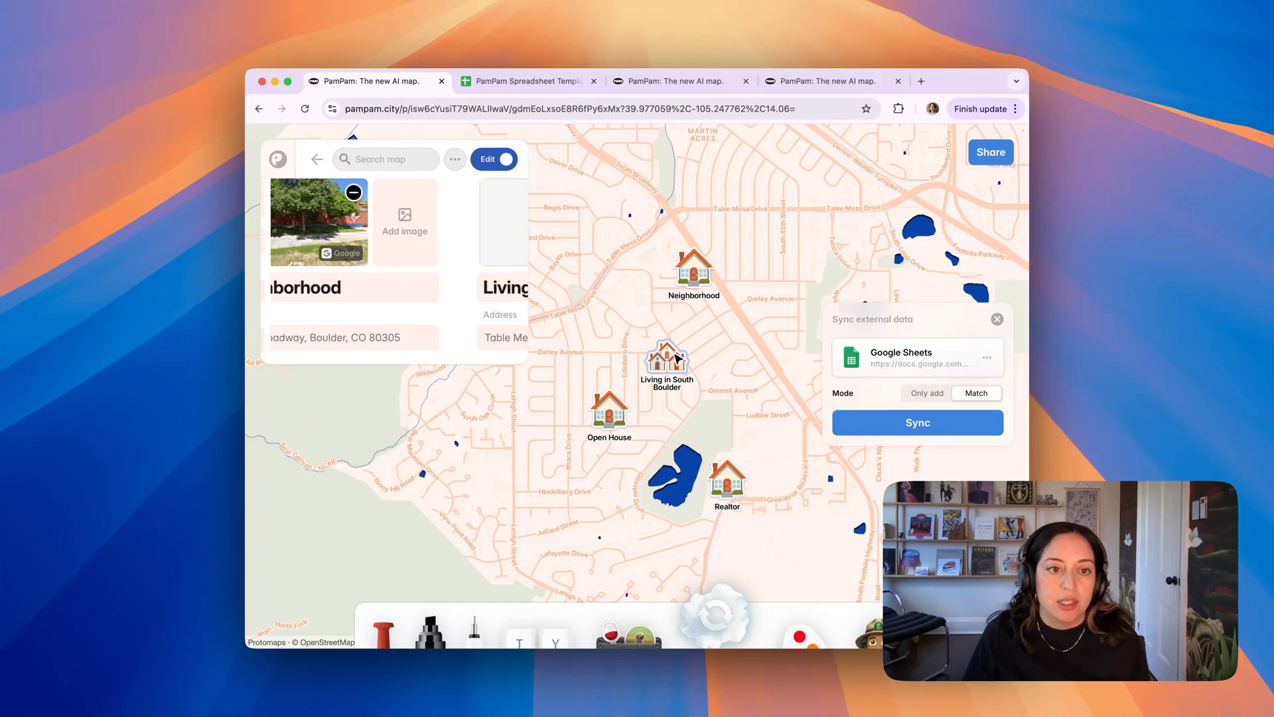
{"action": "left_click", "coordinate": [629, 407]}
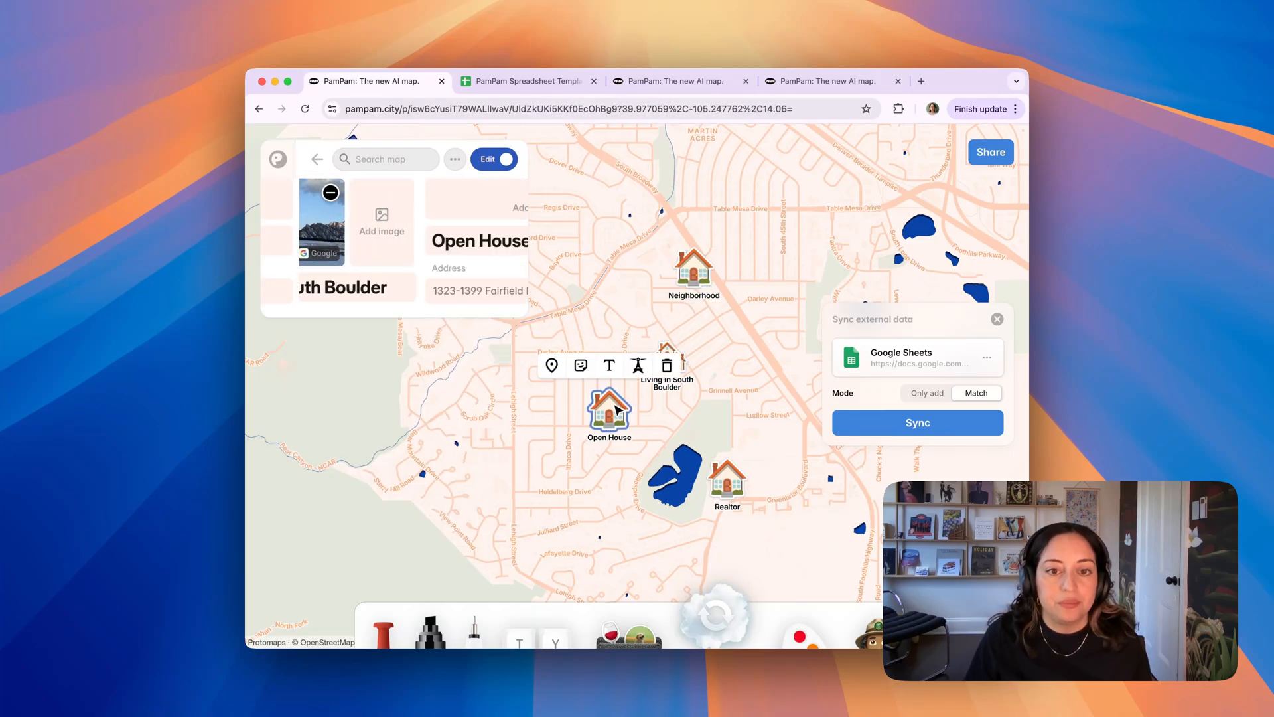
{"action": "left_click", "coordinate": [727, 481]}
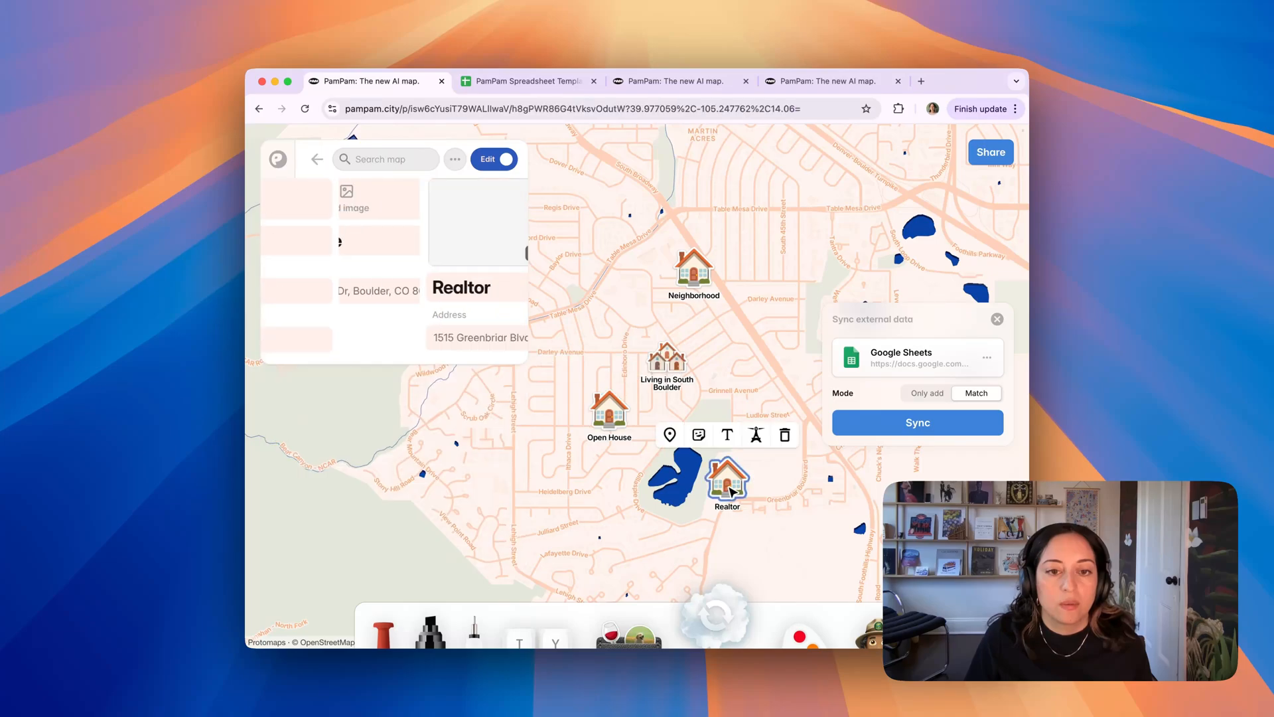
{"action": "left_click", "coordinate": [617, 517]}
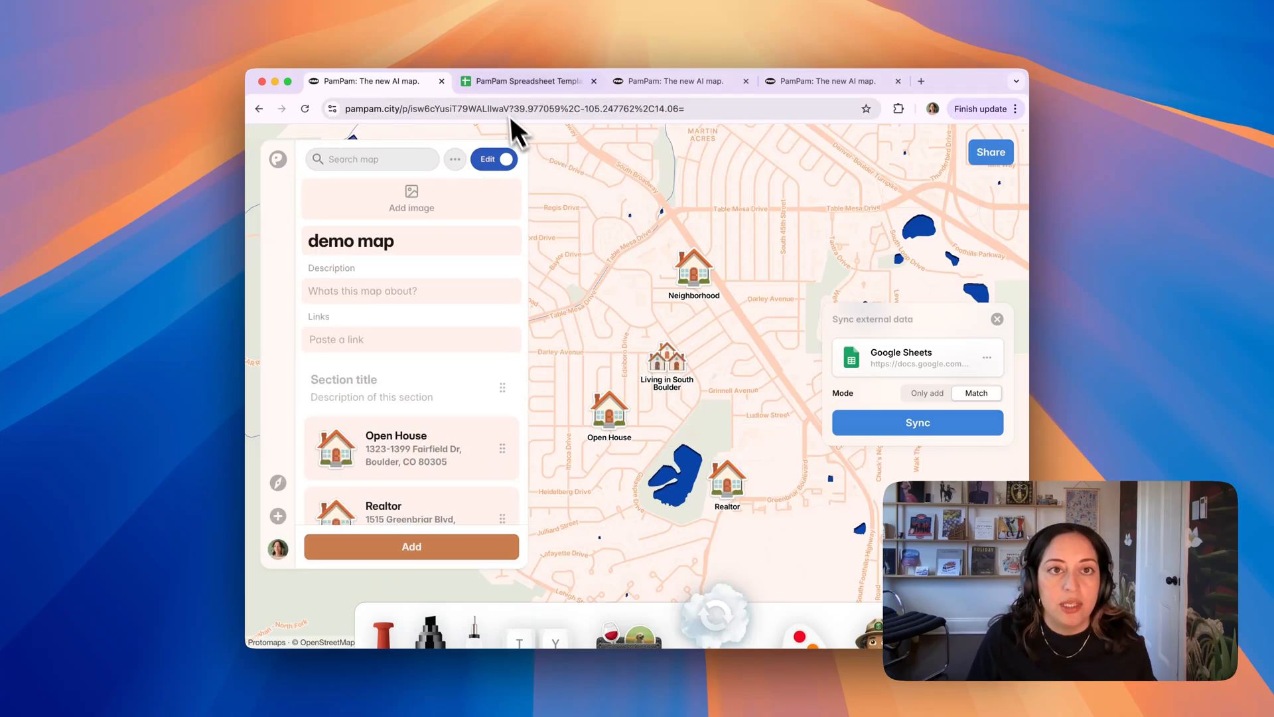
Switch to the Google Sheets spreadsheet and go through the place titles, including South Mesa Trailhead
{"action": "left_click", "coordinate": [524, 81]}
{"action": "left_click", "coordinate": [319, 252]}
{"action": "left_click", "coordinate": [321, 266]}
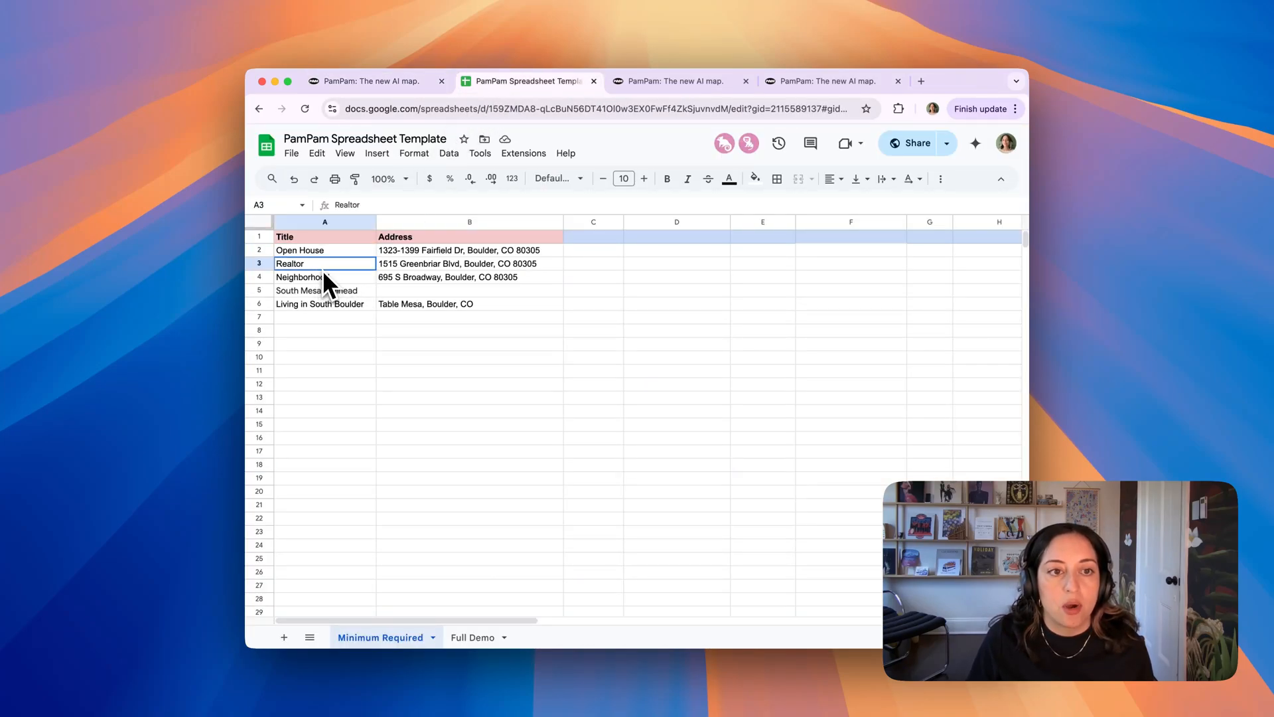
{"action": "left_click", "coordinate": [340, 304]}
{"action": "left_click", "coordinate": [333, 290]}
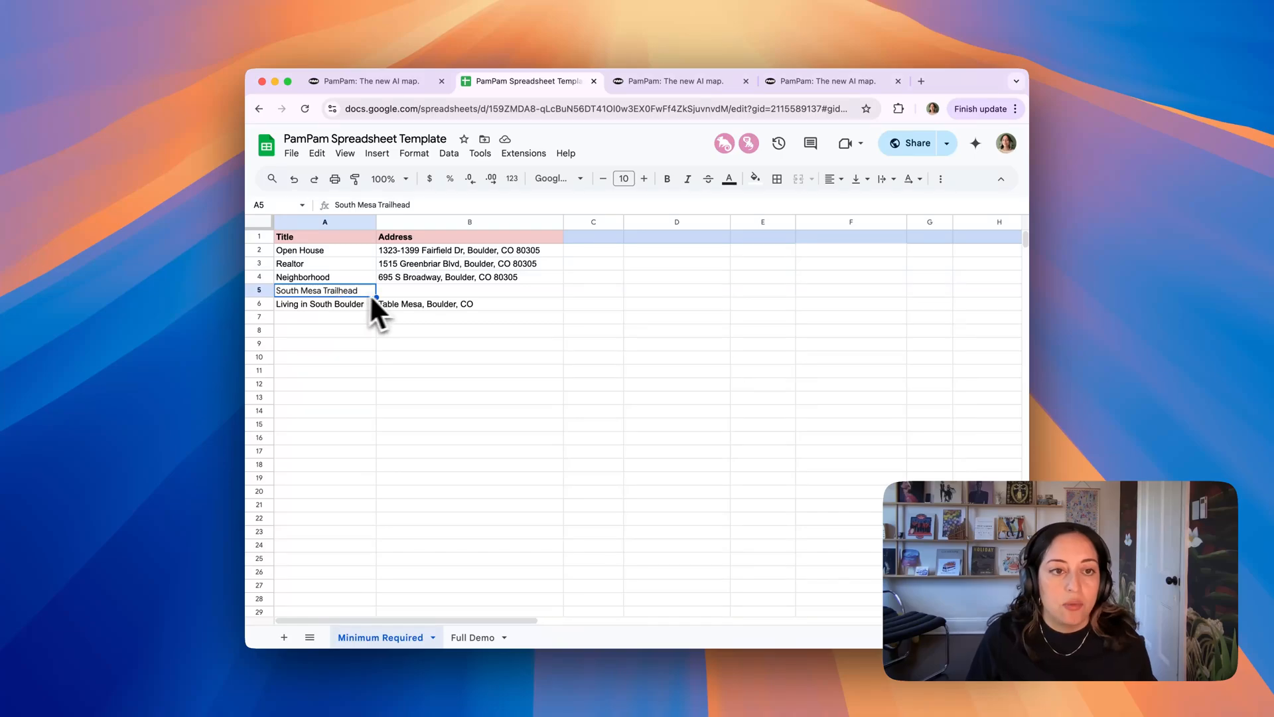
Return to the PamPam map, open the South Mesa Trailhead spot and highlight its address
{"action": "left_click", "coordinate": [383, 85]}
{"action": "scroll", "coordinate": [746, 528], "scroll_direction": "down", "scroll_amount": 5}
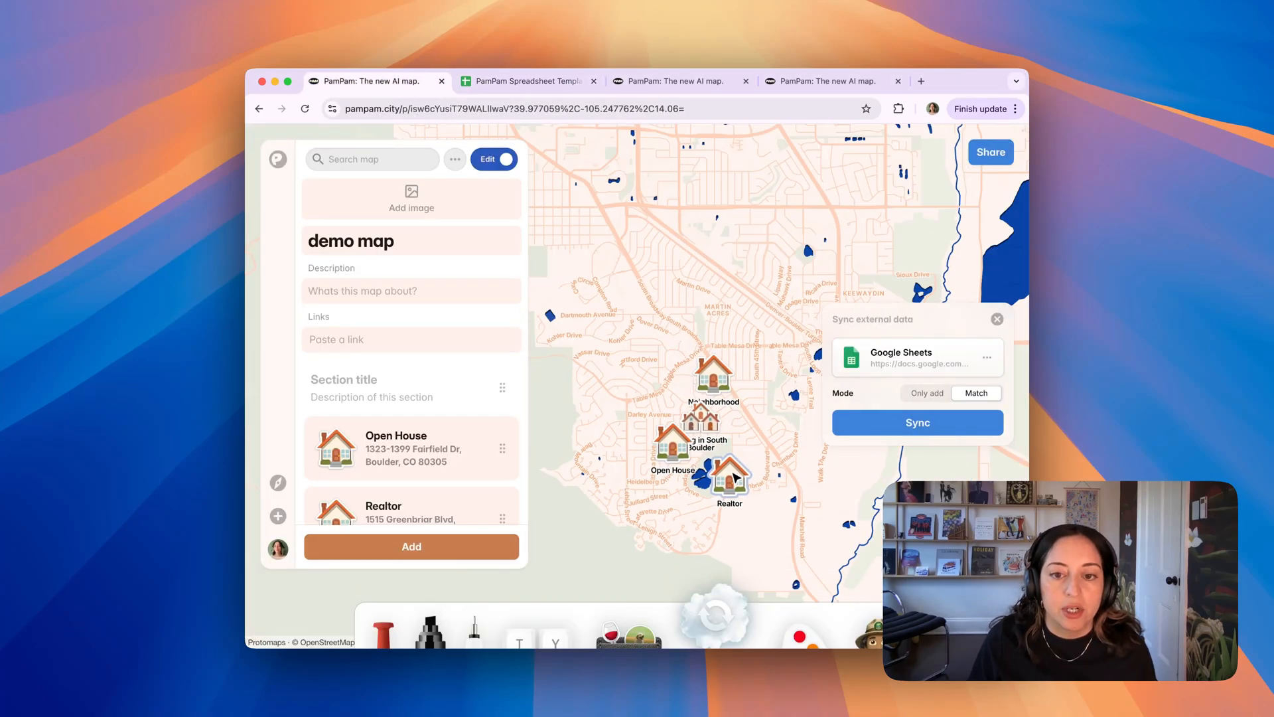
{"action": "scroll", "coordinate": [745, 528], "scroll_direction": "up", "scroll_amount": 5}
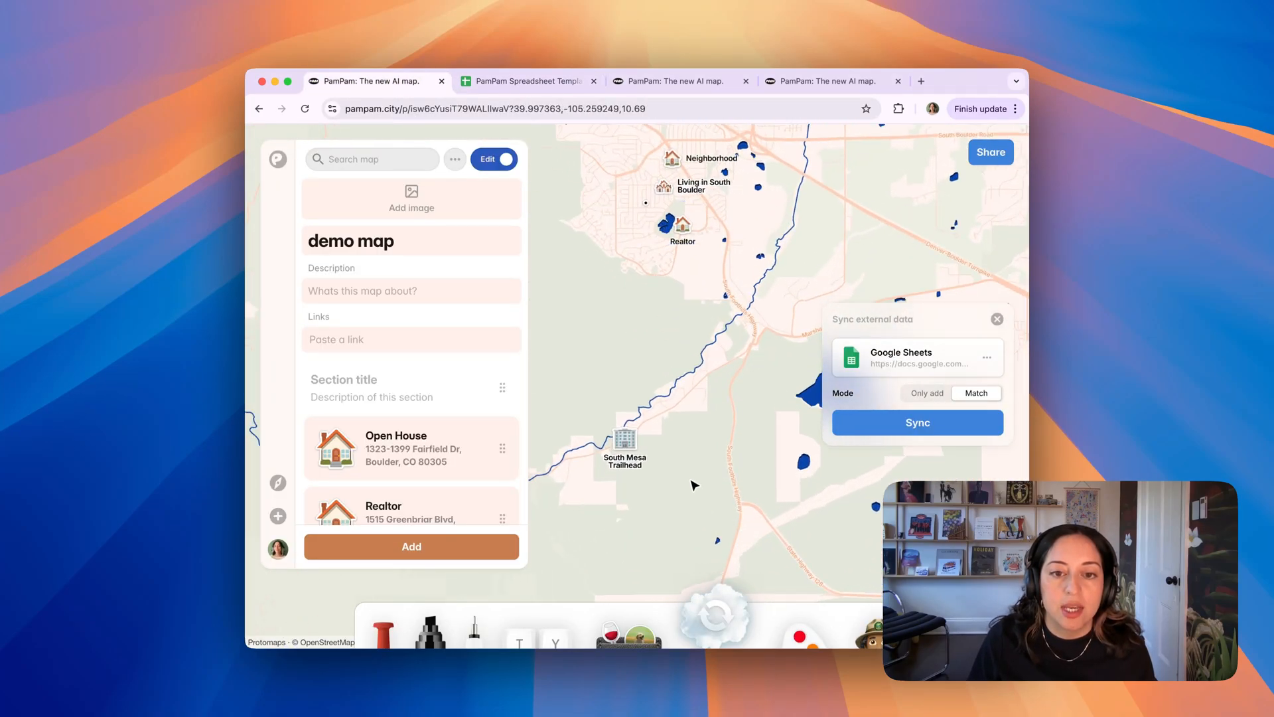
{"action": "left_click", "coordinate": [627, 441]}
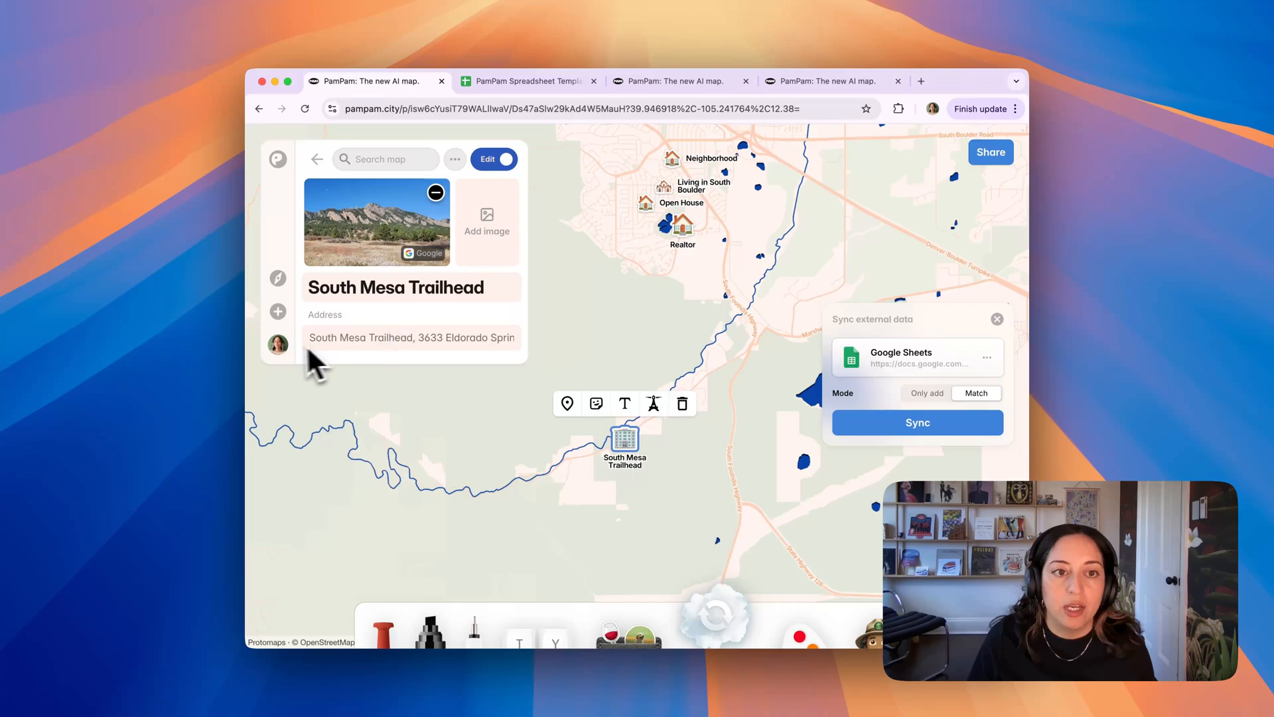
{"action": "left_click_drag", "start_coordinate": [321, 336], "coordinate": [543, 356]}
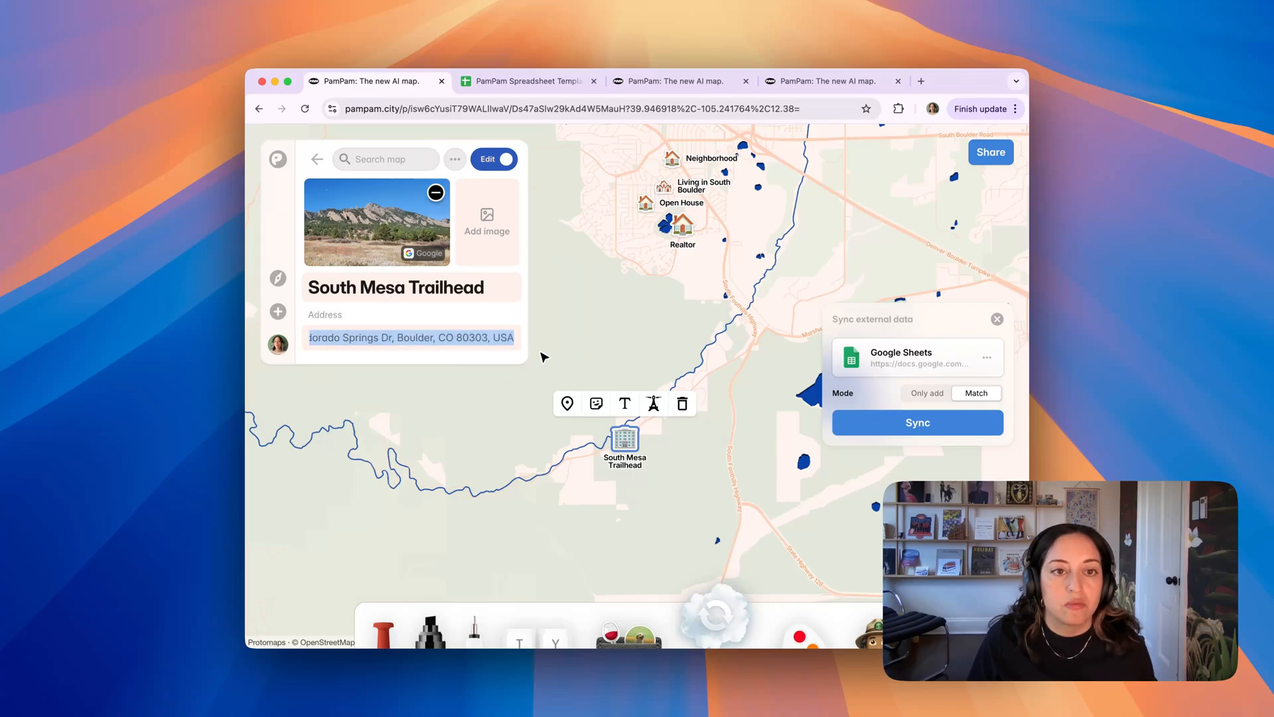
View the South Mesa Trailhead listing in Google Maps through its photo credit, and return to the PamPam map overview
{"action": "left_click", "coordinate": [426, 254]}
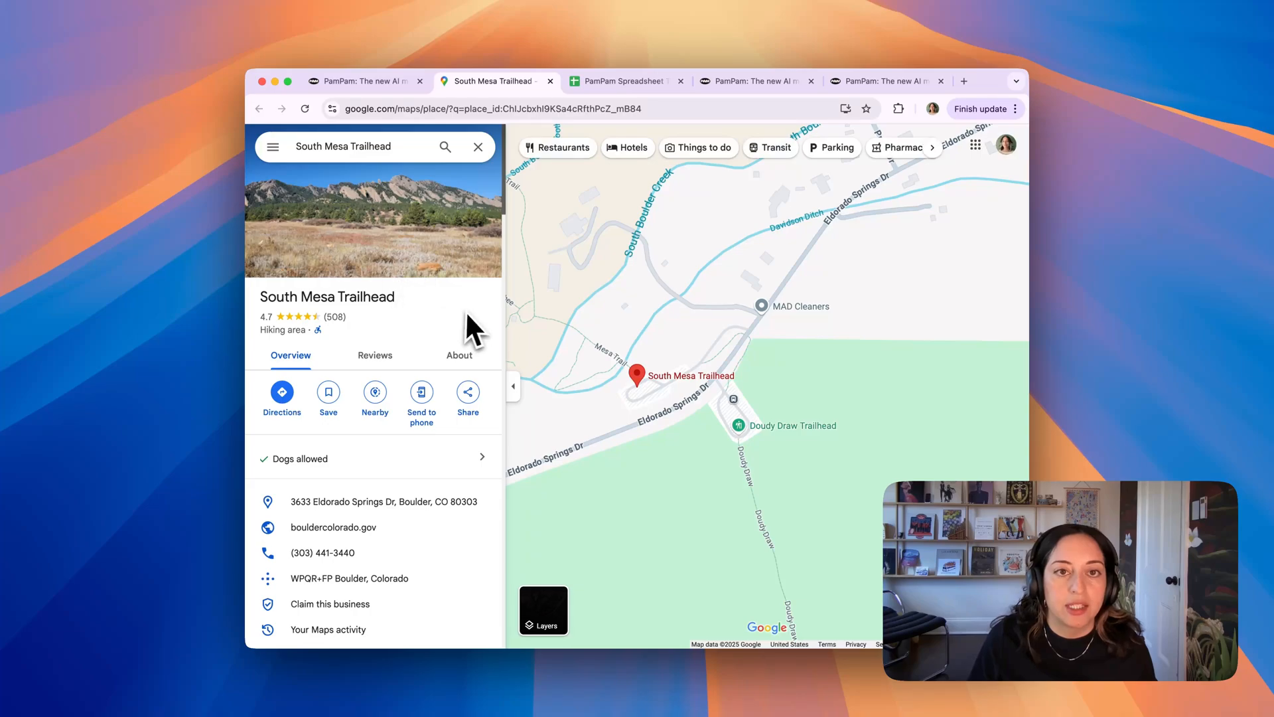
{"action": "left_click", "coordinate": [425, 83]}
{"action": "left_click", "coordinate": [739, 443]}
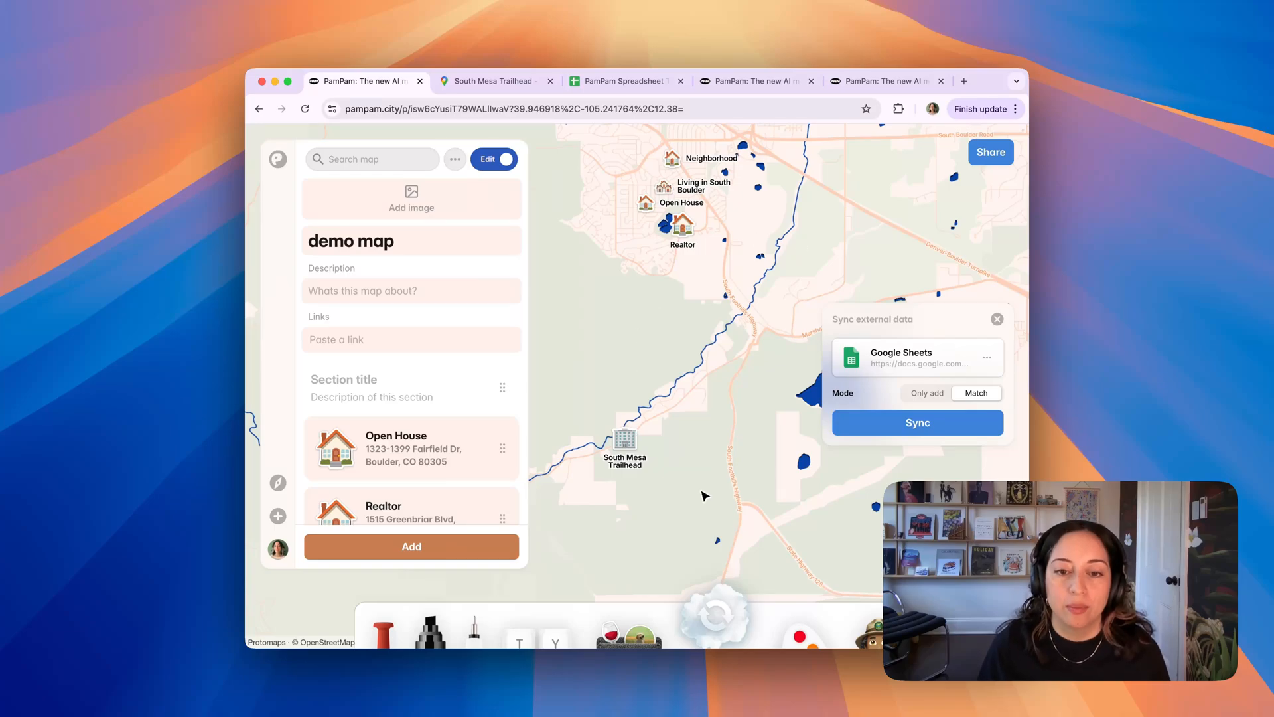
Switch to the Google Sheets spreadsheet and examine the empty address cell beside South Mesa Trailhead
{"action": "left_click", "coordinate": [576, 85]}
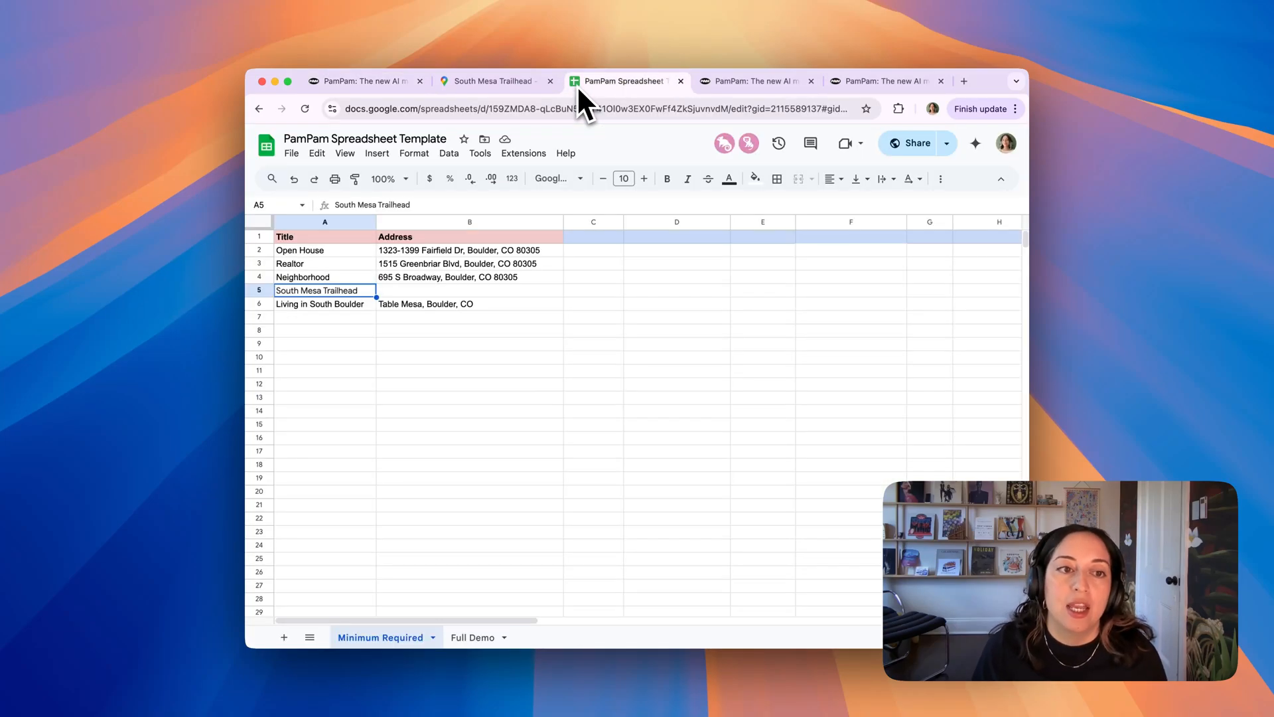
{"action": "left_click", "coordinate": [577, 410]}
{"action": "left_click", "coordinate": [505, 398]}
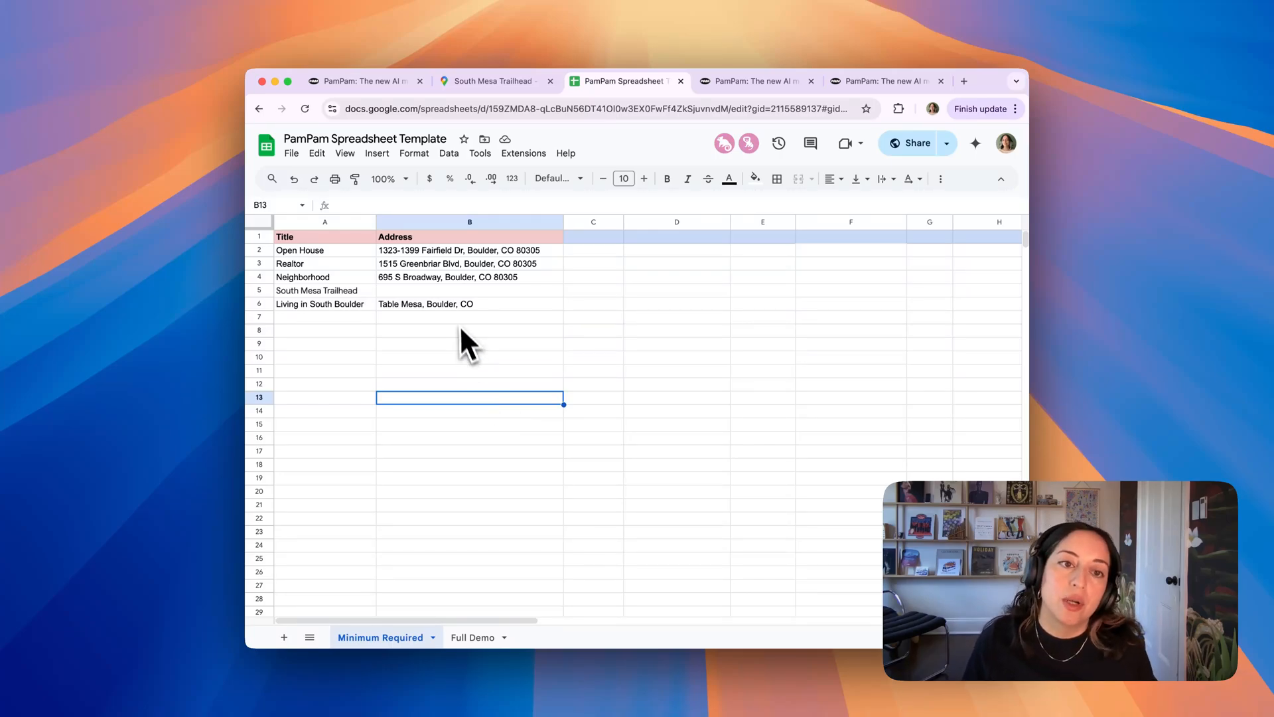
{"action": "left_click", "coordinate": [440, 292]}
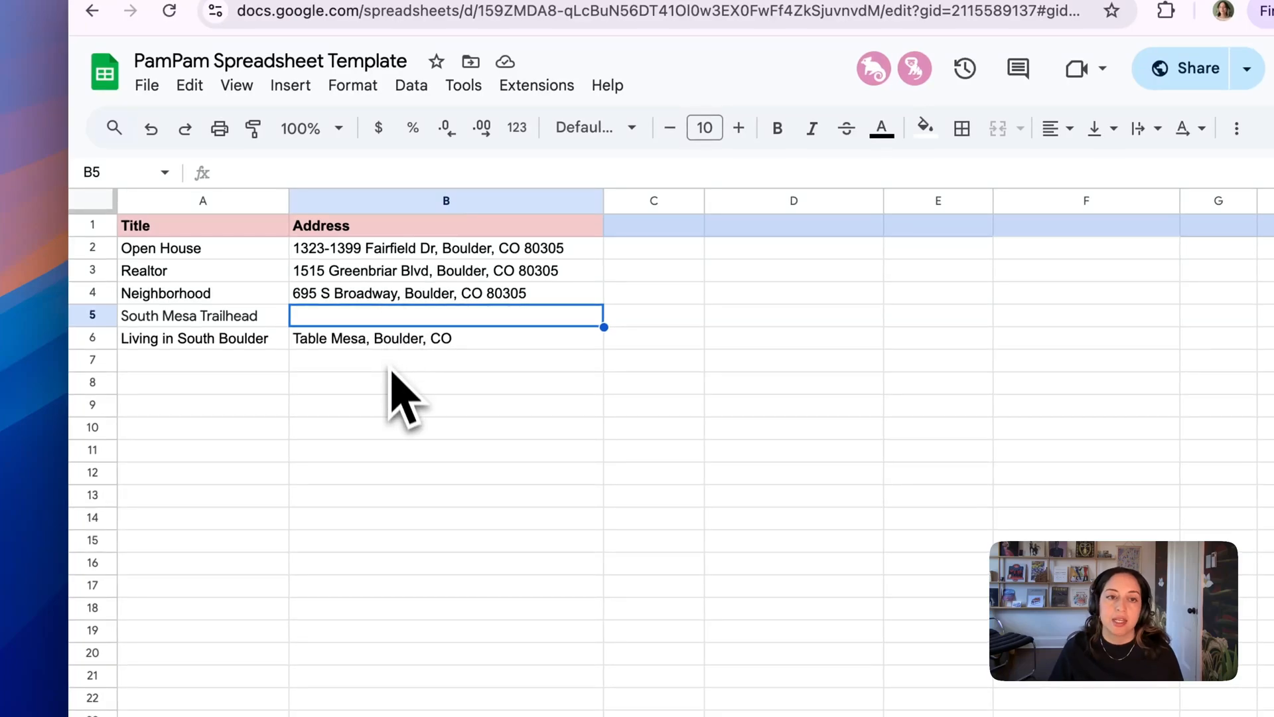
{"action": "left_click", "coordinate": [390, 362]}
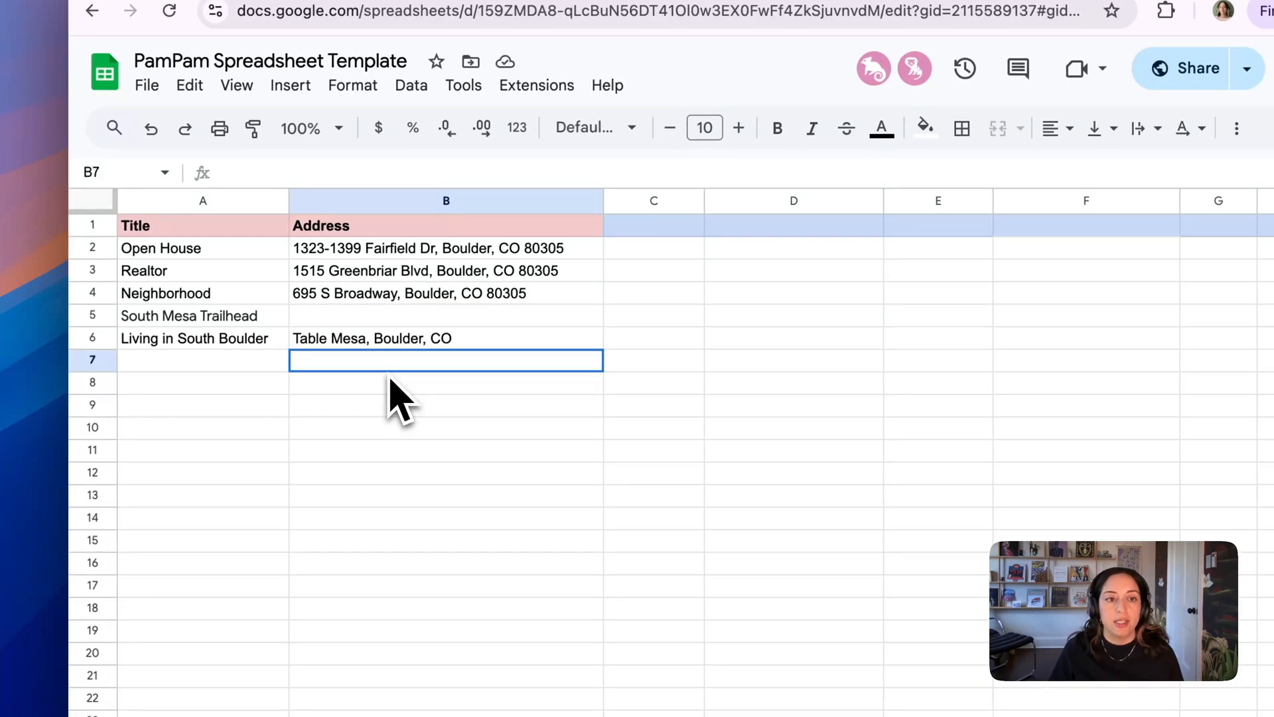
Check the empty address cell beside South Mesa Trailhead, and switch back to the PamPam map
{"action": "left_click", "coordinate": [385, 316]}
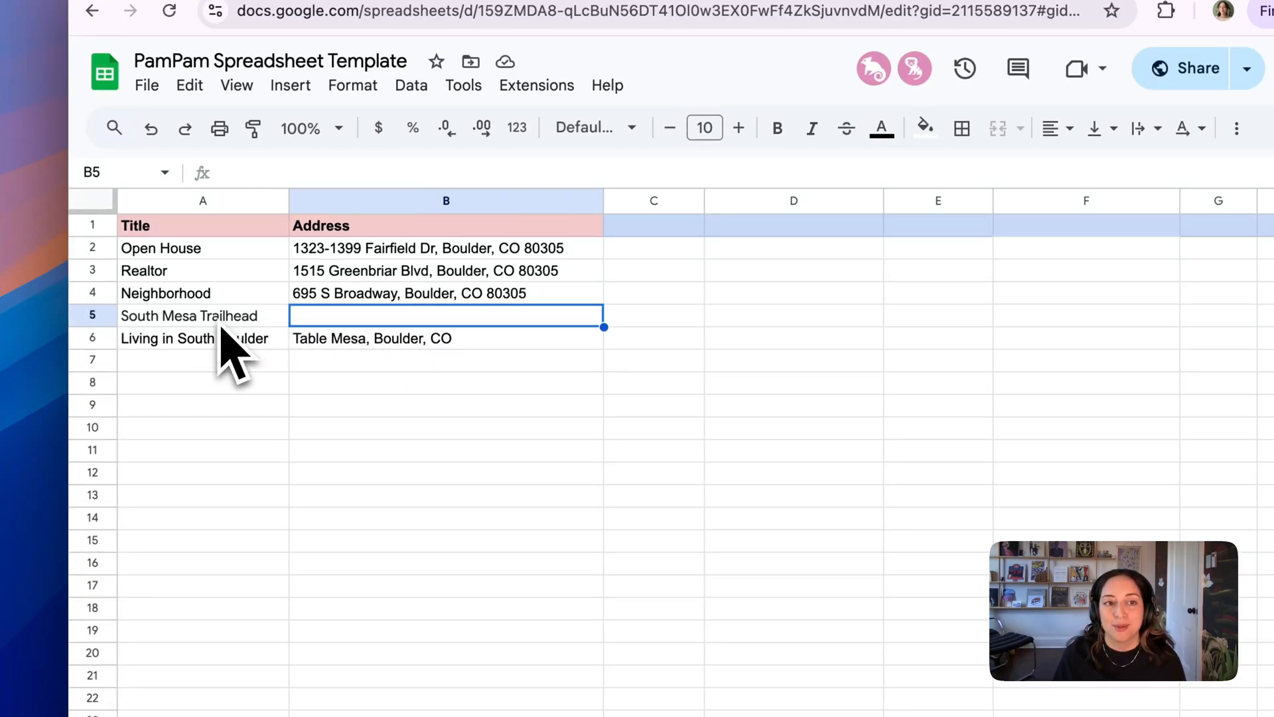
{"action": "left_click", "coordinate": [483, 426]}
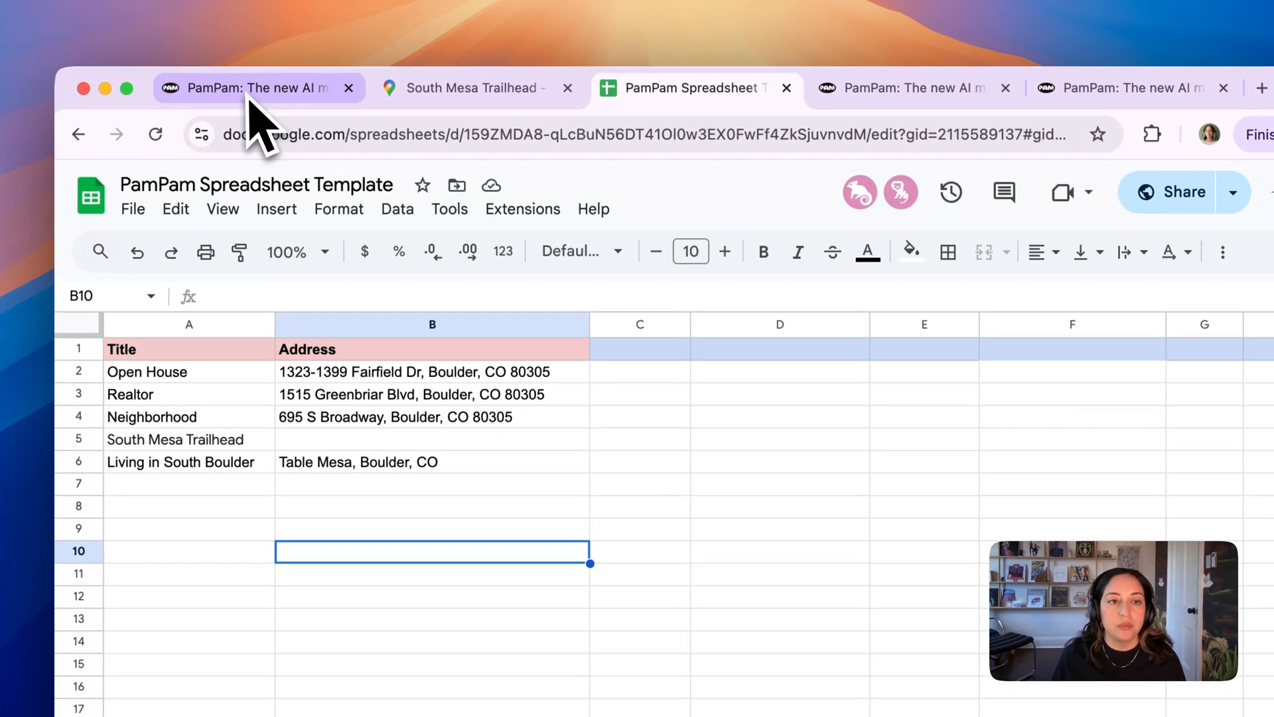
{"action": "left_click", "coordinate": [249, 100]}
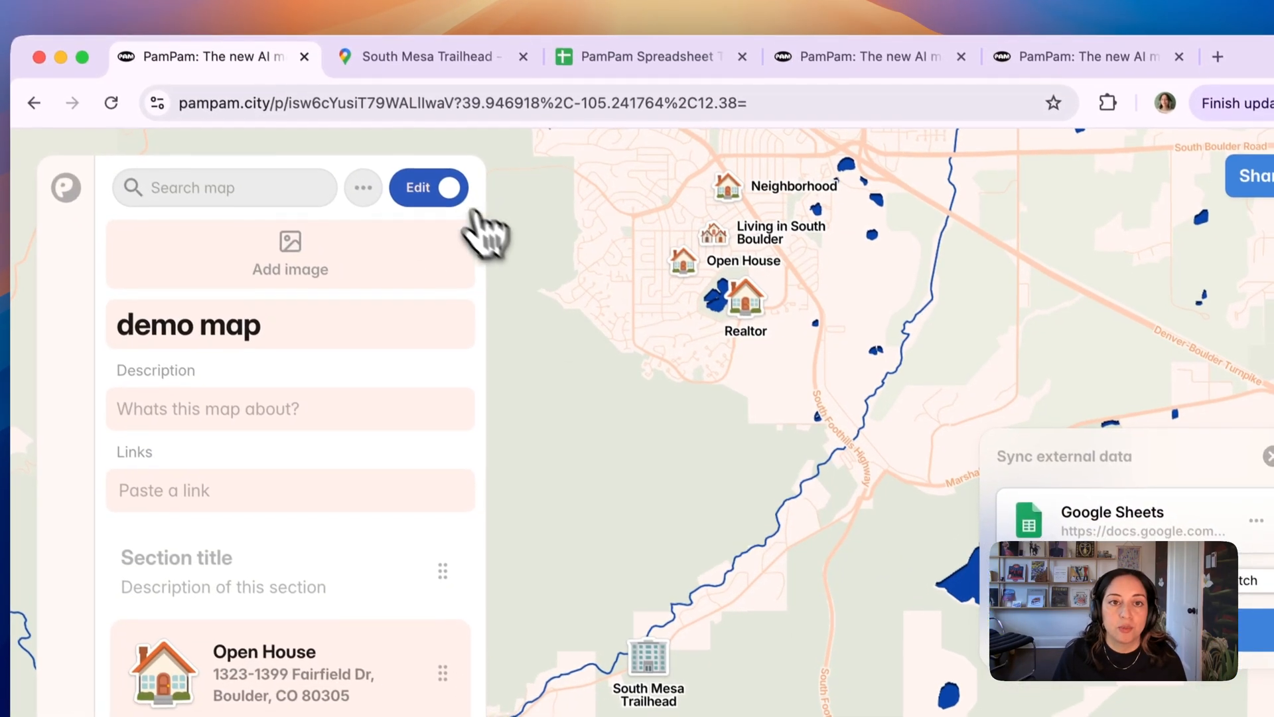
Preview the demo map in view mode, look at the Neighborhood and Open House spots, and return to edit mode
{"action": "left_click", "coordinate": [464, 207]}
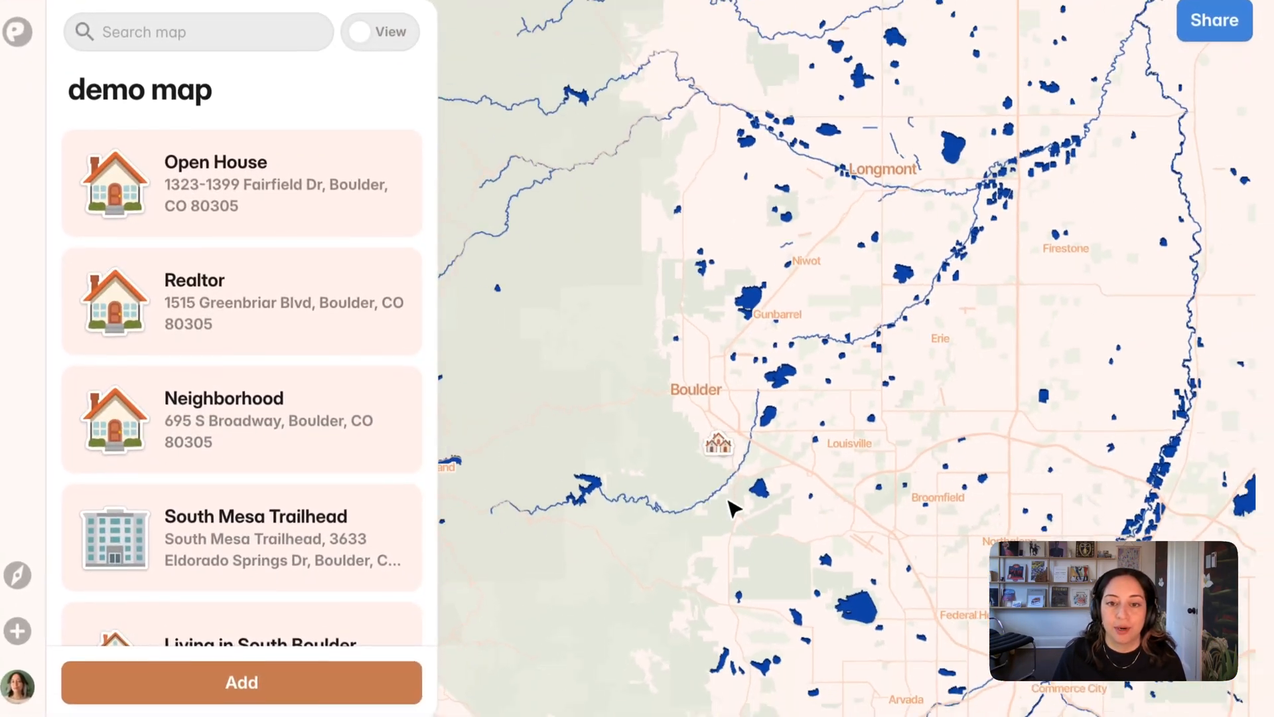
{"action": "scroll", "coordinate": [726, 492], "scroll_direction": "up", "scroll_amount": 3}
{"action": "scroll", "coordinate": [712, 164], "scroll_direction": "up", "scroll_amount": 3}
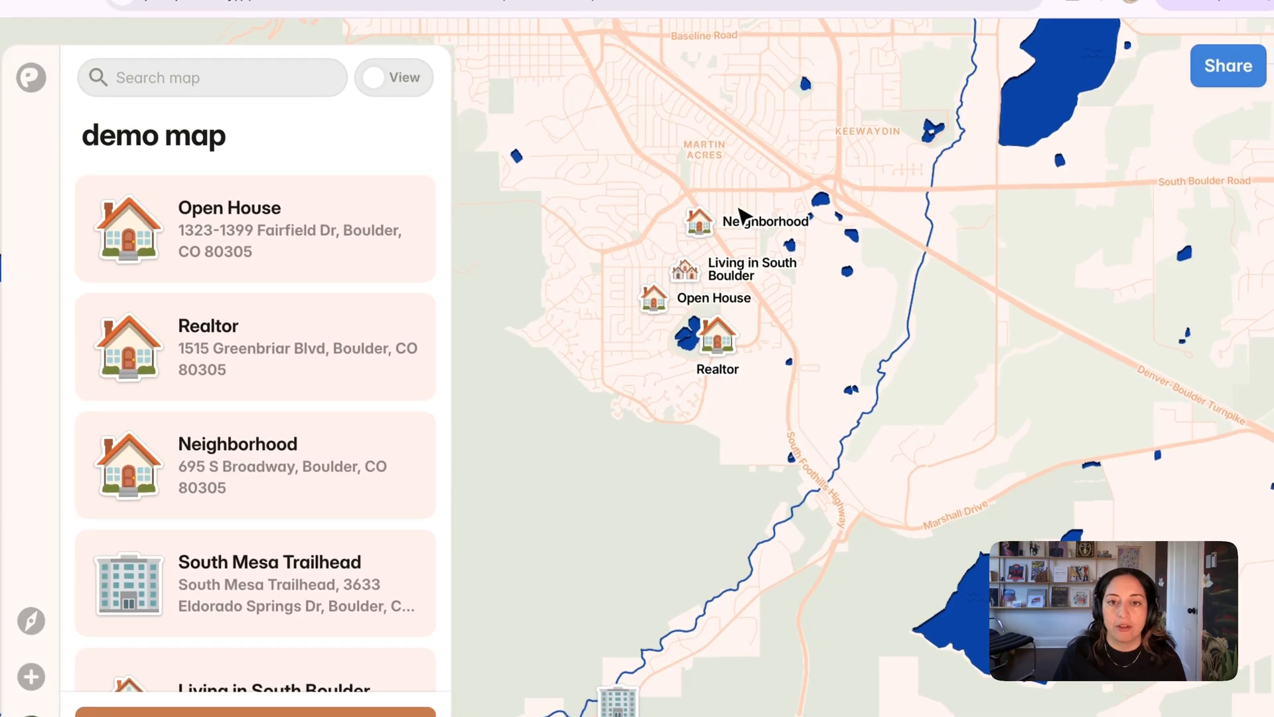
{"action": "left_click", "coordinate": [700, 226]}
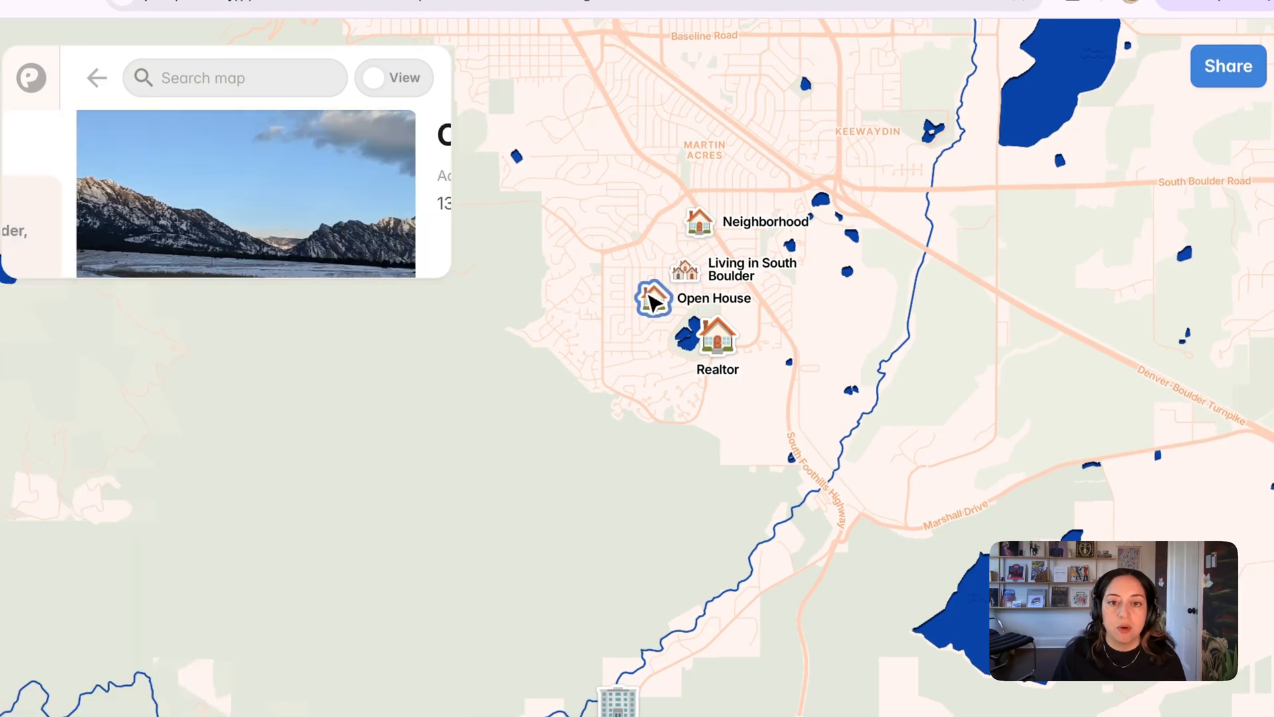
{"action": "left_click", "coordinate": [681, 385]}
{"action": "left_click", "coordinate": [398, 78]}
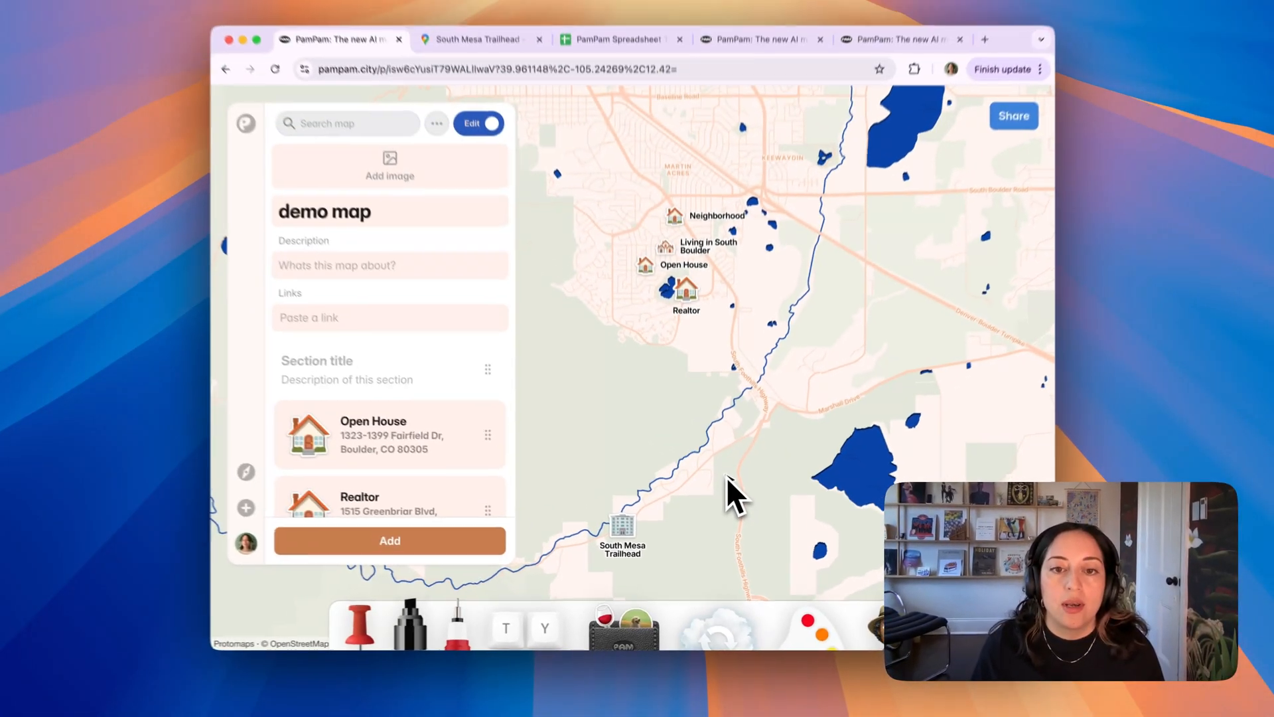
Place the spreadsheet's browser tab directly after the map's, and move the Full Demo sheet ahead of Minimum Required
{"action": "scroll", "coordinate": [726, 477], "scroll_direction": "down", "scroll_amount": 3}
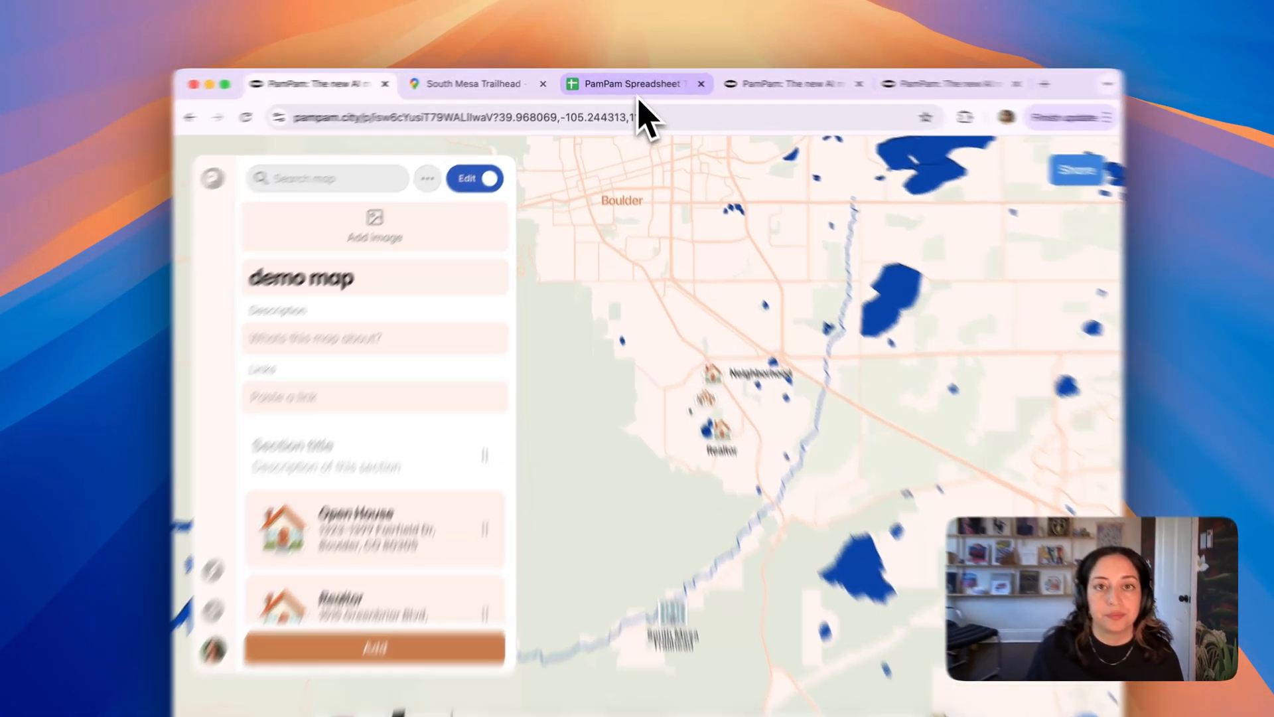
{"action": "left_click_drag", "start_coordinate": [620, 81], "coordinate": [527, 107]}
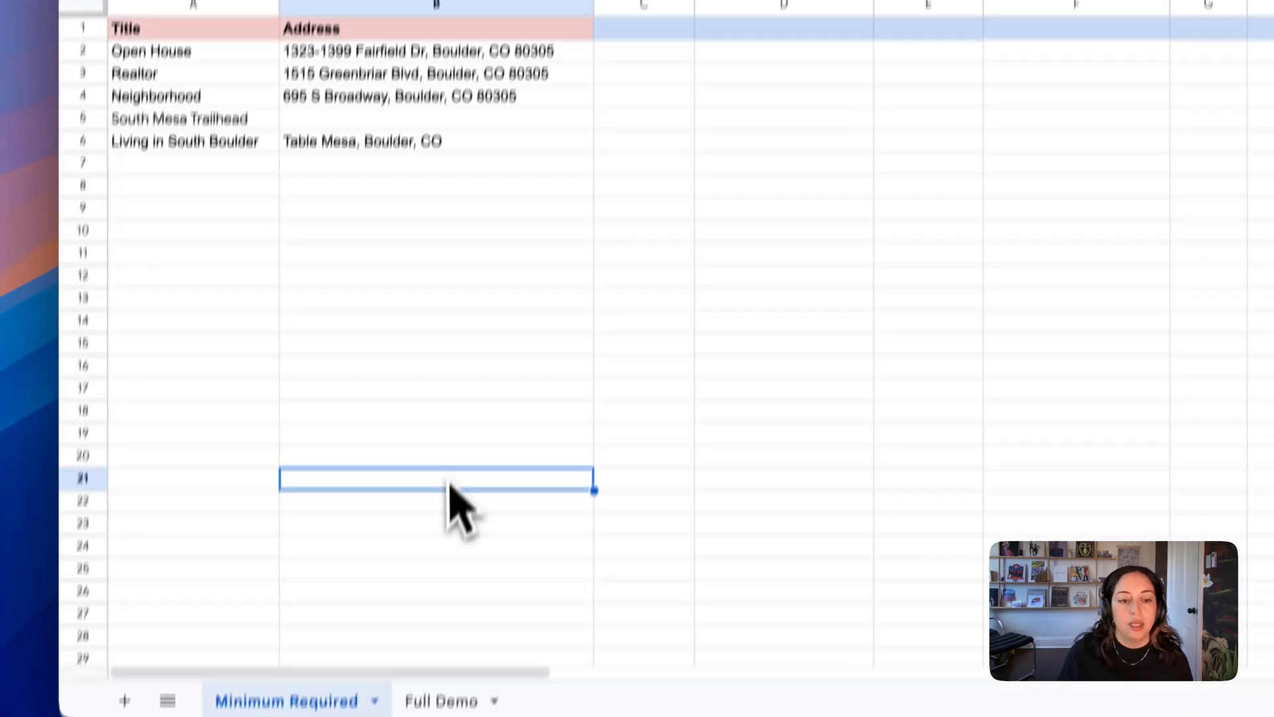
{"action": "left_click", "coordinate": [455, 628]}
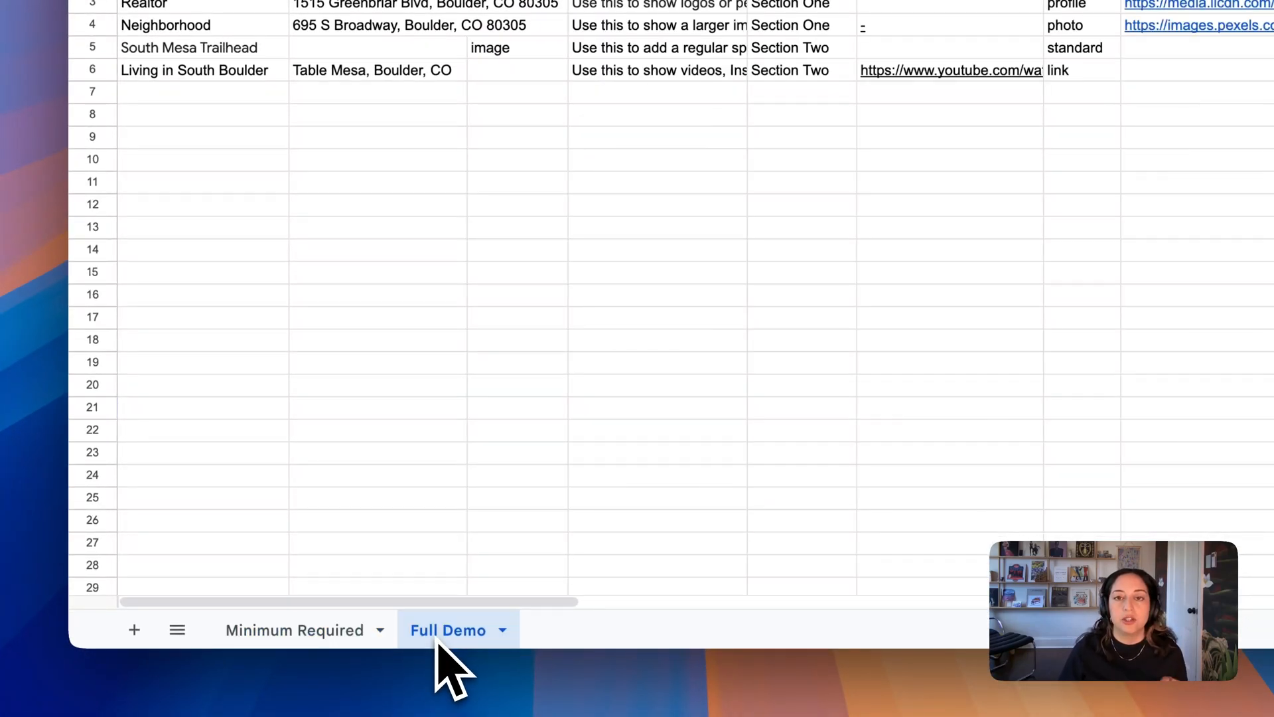
{"action": "left_click_drag", "start_coordinate": [435, 641], "coordinate": [290, 601]}
{"action": "left_click", "coordinate": [294, 542]}
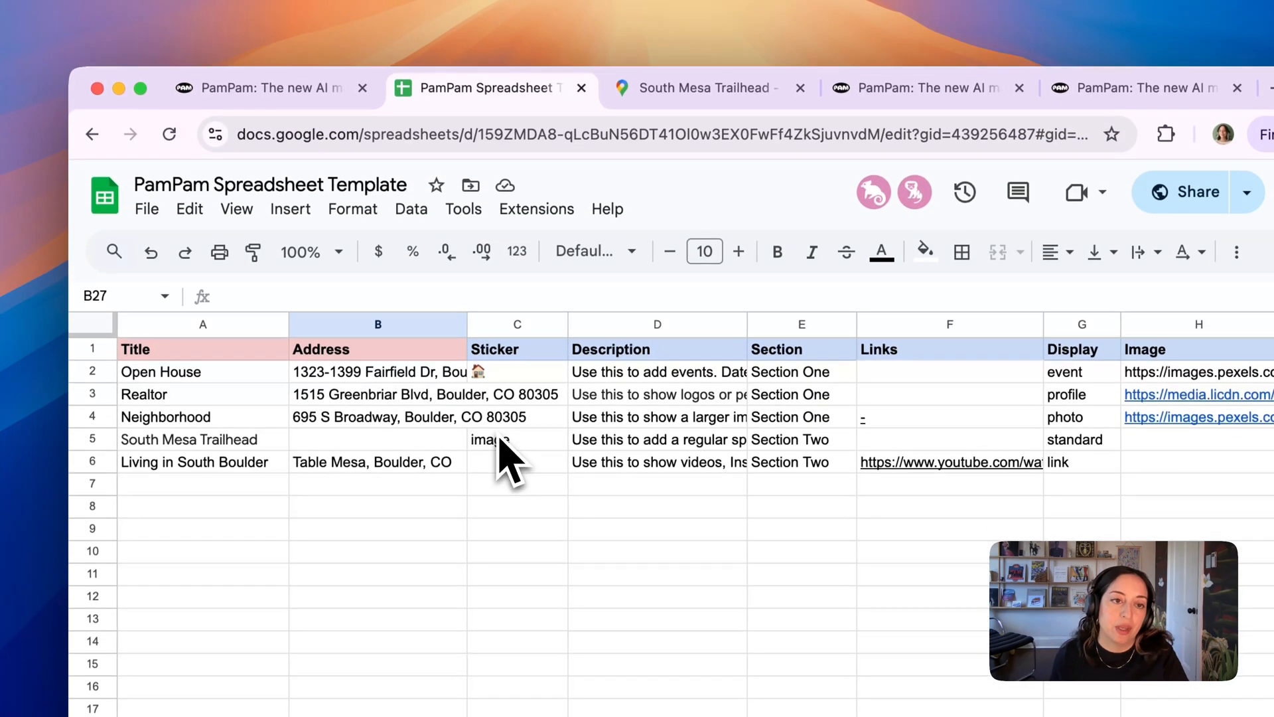
Examine the Sticker column's header, emoji and image entries, and undo the accidental move of the header cell
{"action": "left_click", "coordinate": [498, 232]}
{"action": "scroll", "coordinate": [499, 443], "scroll_direction": "right", "scroll_amount": 3}
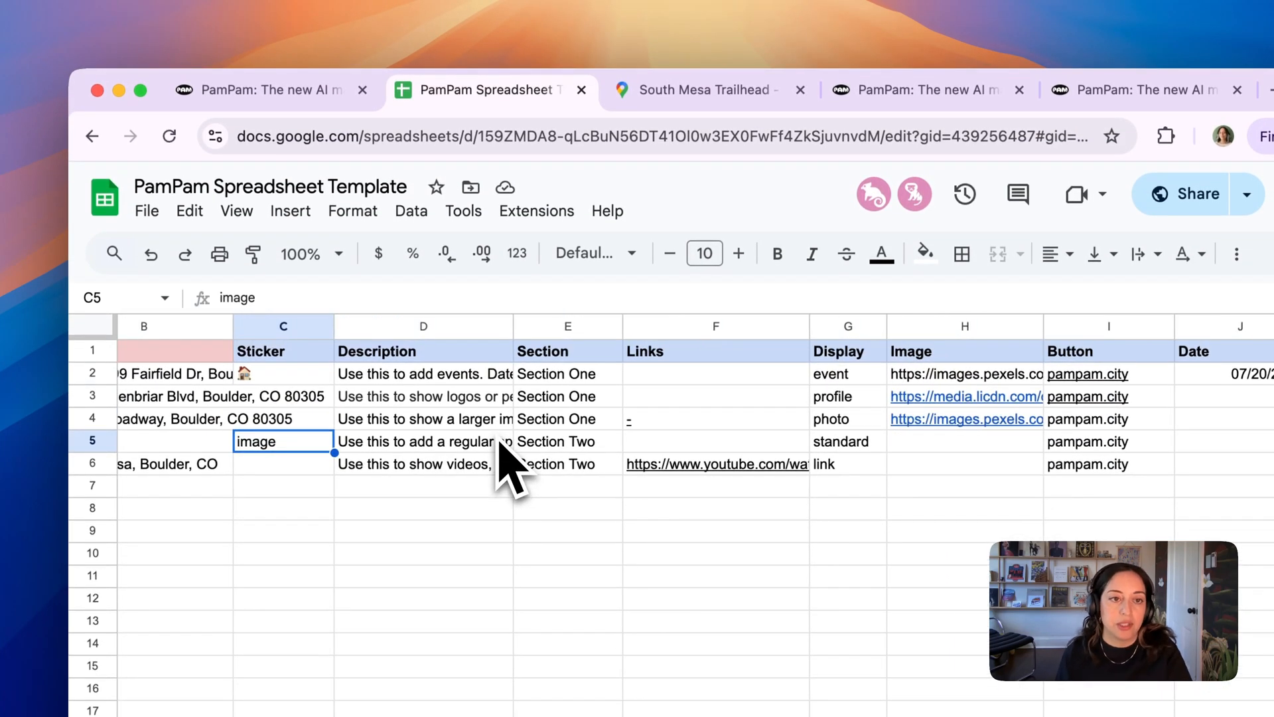
{"action": "left_click", "coordinate": [292, 352]}
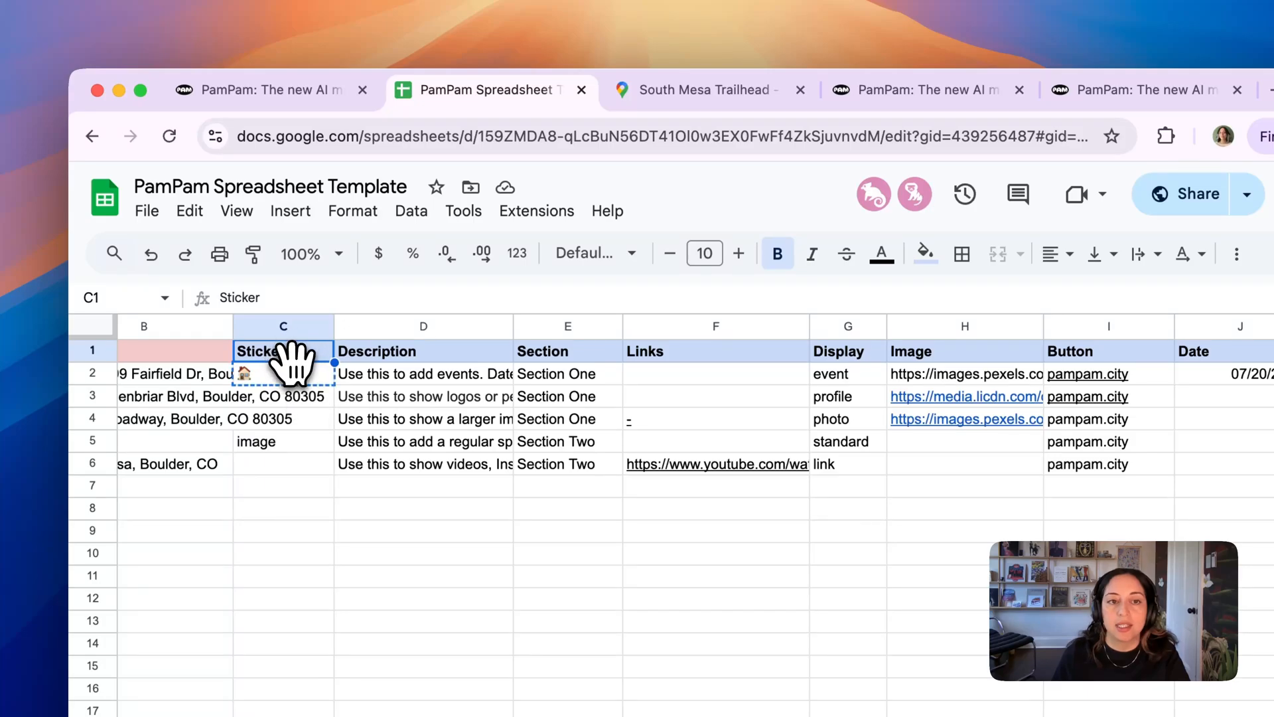
{"action": "left_click_drag", "start_coordinate": [293, 361], "coordinate": [292, 376]}
{"action": "key", "text": "cmd+z"}
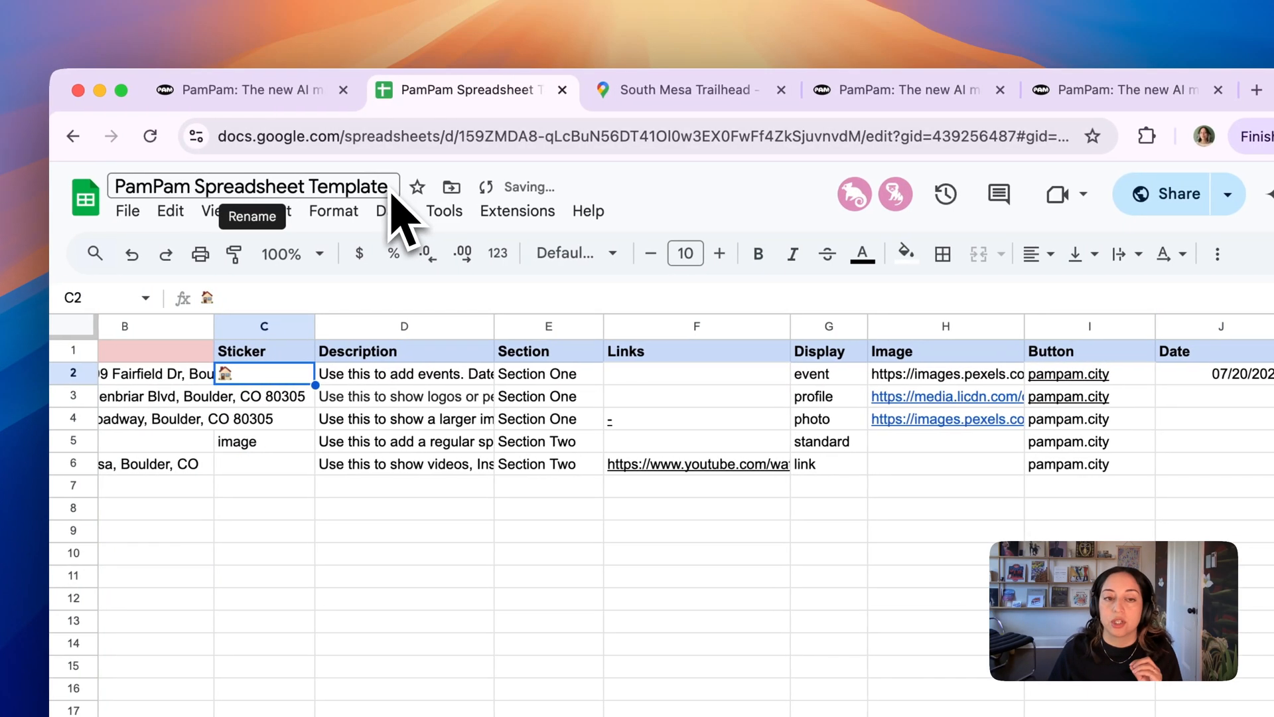
Go through the Description and Section entries of all five places in the Full Demo sheet
{"action": "left_click_drag", "start_coordinate": [465, 375], "coordinate": [435, 443]}
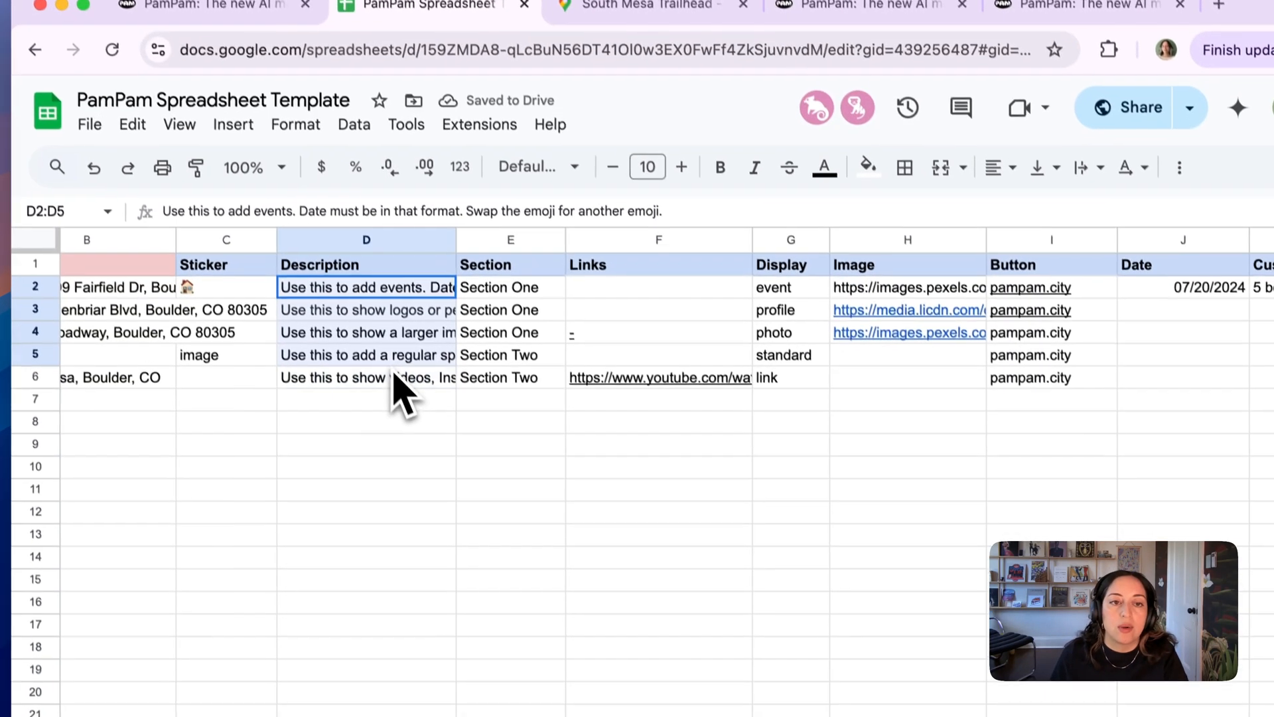
{"action": "left_click_drag", "start_coordinate": [395, 373], "coordinate": [390, 380]}
{"action": "left_click", "coordinate": [390, 380]}
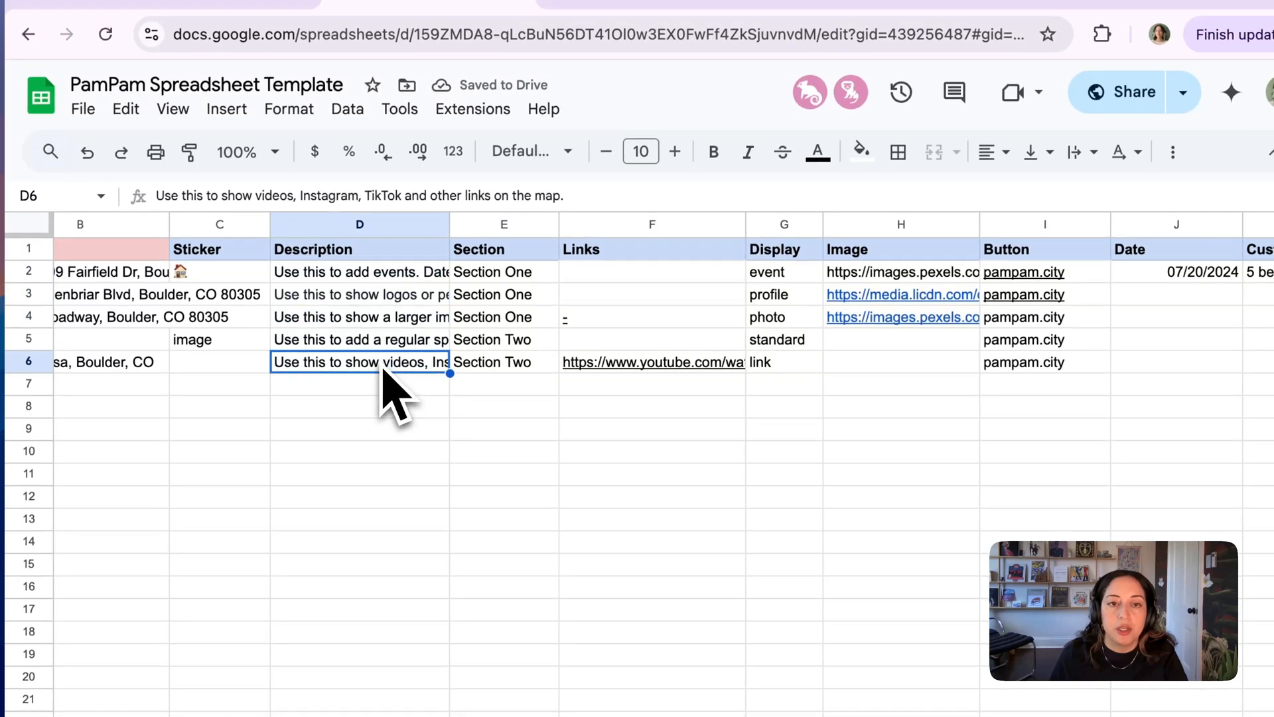
{"action": "left_click_drag", "start_coordinate": [531, 286], "coordinate": [537, 377]}
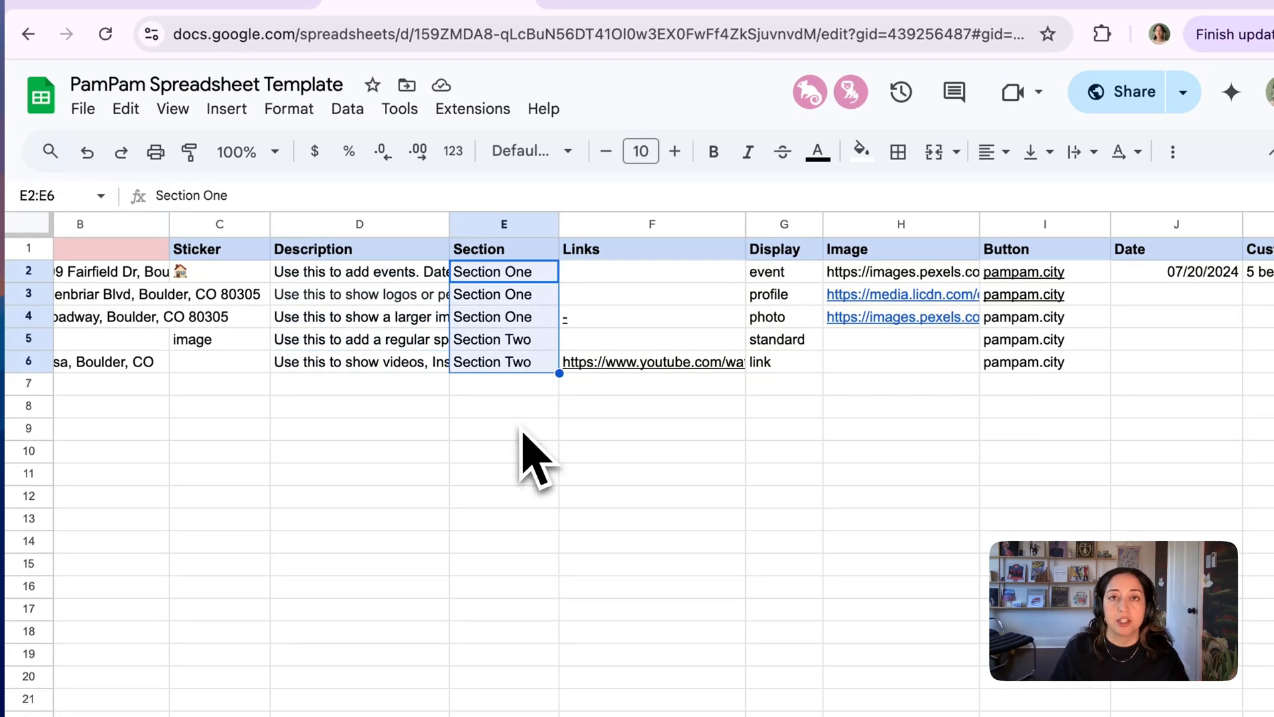
Examine the Links, Display, Image and Button columns of the Full Demo sheet
{"action": "scroll", "coordinate": [531, 435], "scroll_direction": "right", "scroll_amount": 5}
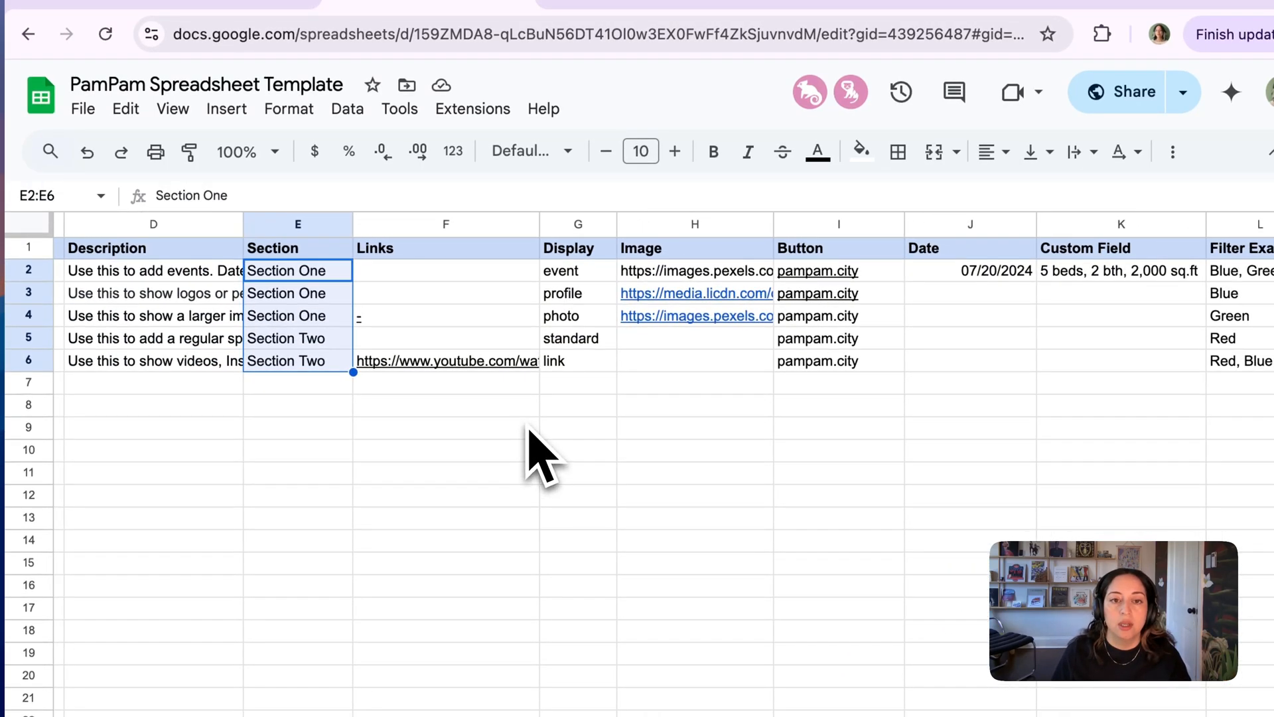
{"action": "left_click", "coordinate": [493, 364]}
{"action": "left_click_drag", "start_coordinate": [564, 270], "coordinate": [567, 372]}
{"action": "scroll", "coordinate": [580, 392], "scroll_direction": "right", "scroll_amount": 4}
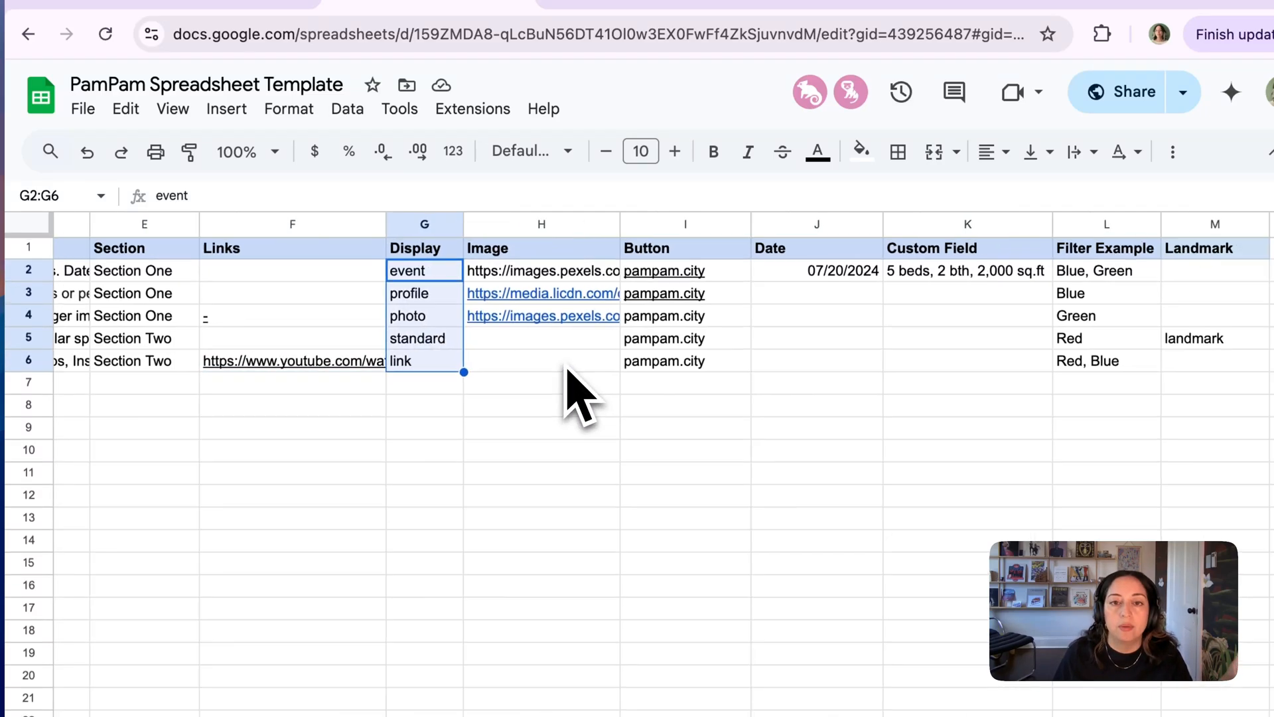
{"action": "left_click_drag", "start_coordinate": [495, 269], "coordinate": [487, 366]}
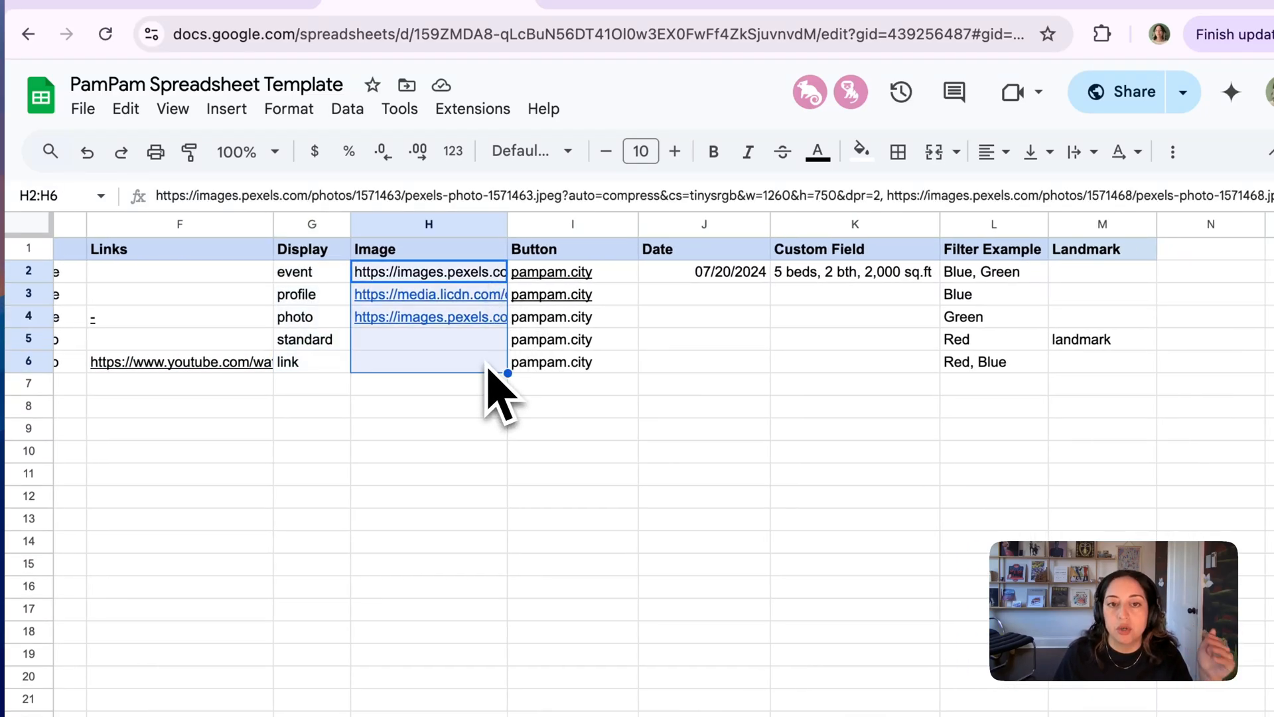
{"action": "left_click_drag", "start_coordinate": [609, 362], "coordinate": [624, 276]}
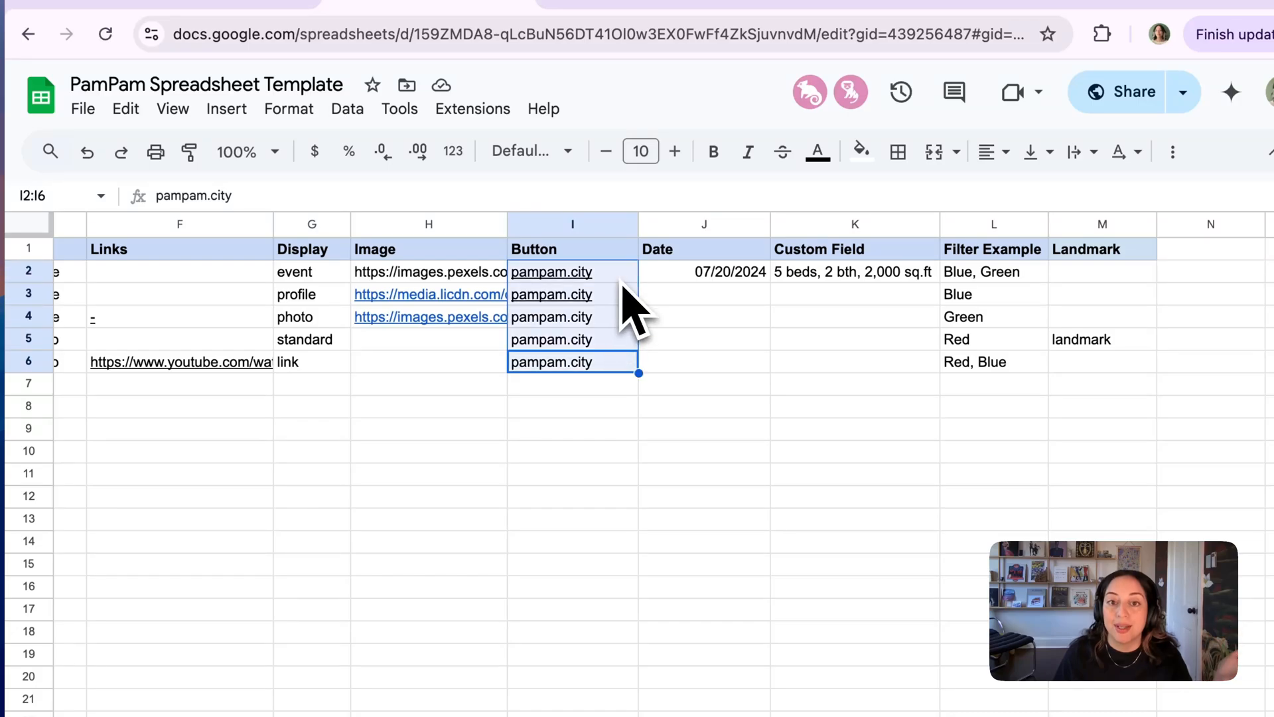
Examine the Date, Custom Field, Filter Example and Landmark columns of the Full Demo sheet
{"action": "left_click", "coordinate": [730, 278]}
{"action": "scroll", "coordinate": [743, 305], "scroll_direction": "right", "scroll_amount": 2}
{"action": "left_click", "coordinate": [725, 276]}
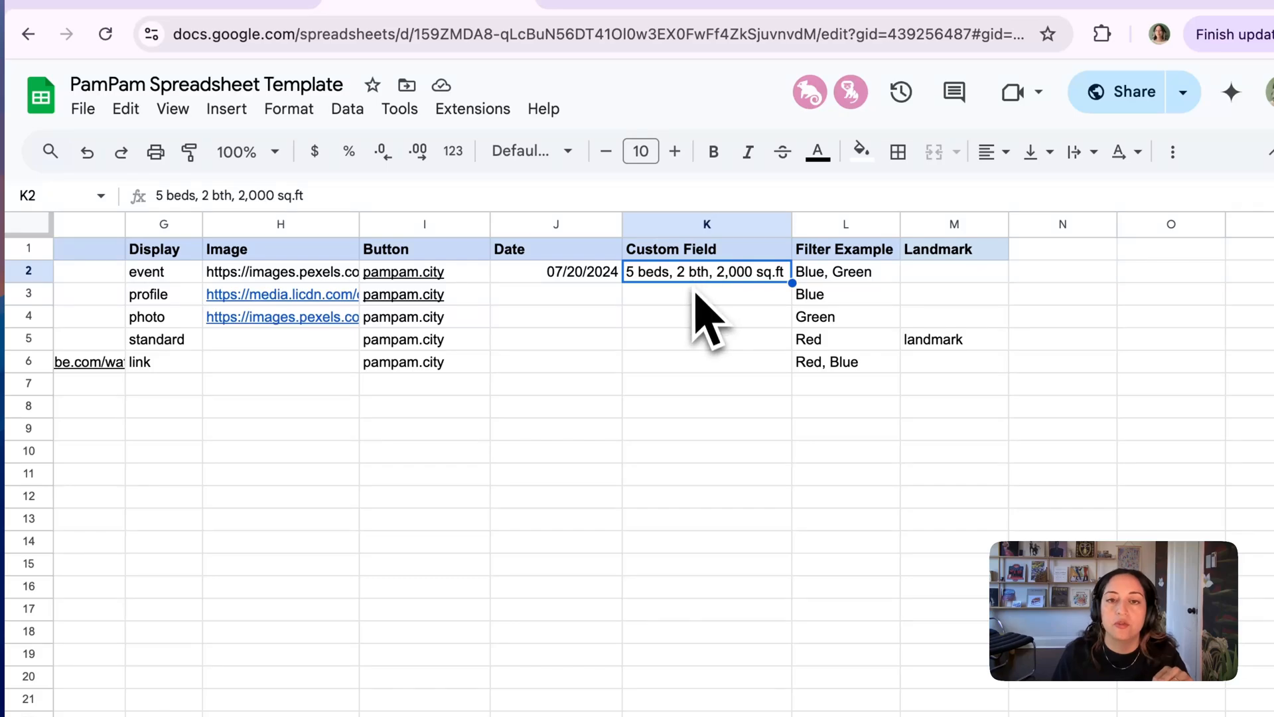
{"action": "left_click_drag", "start_coordinate": [823, 275], "coordinate": [839, 380]}
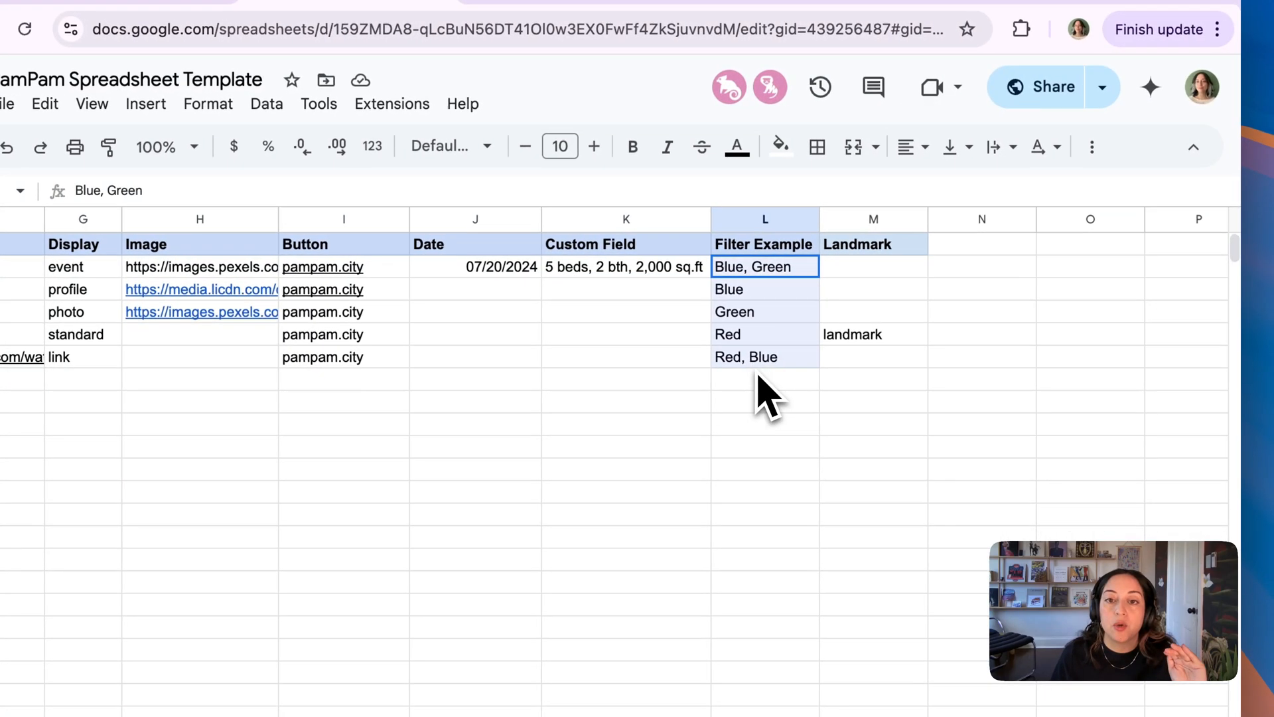
{"action": "left_click", "coordinate": [762, 395]}
{"action": "left_click_drag", "start_coordinate": [763, 266], "coordinate": [759, 358]}
{"action": "left_click", "coordinate": [890, 337]}
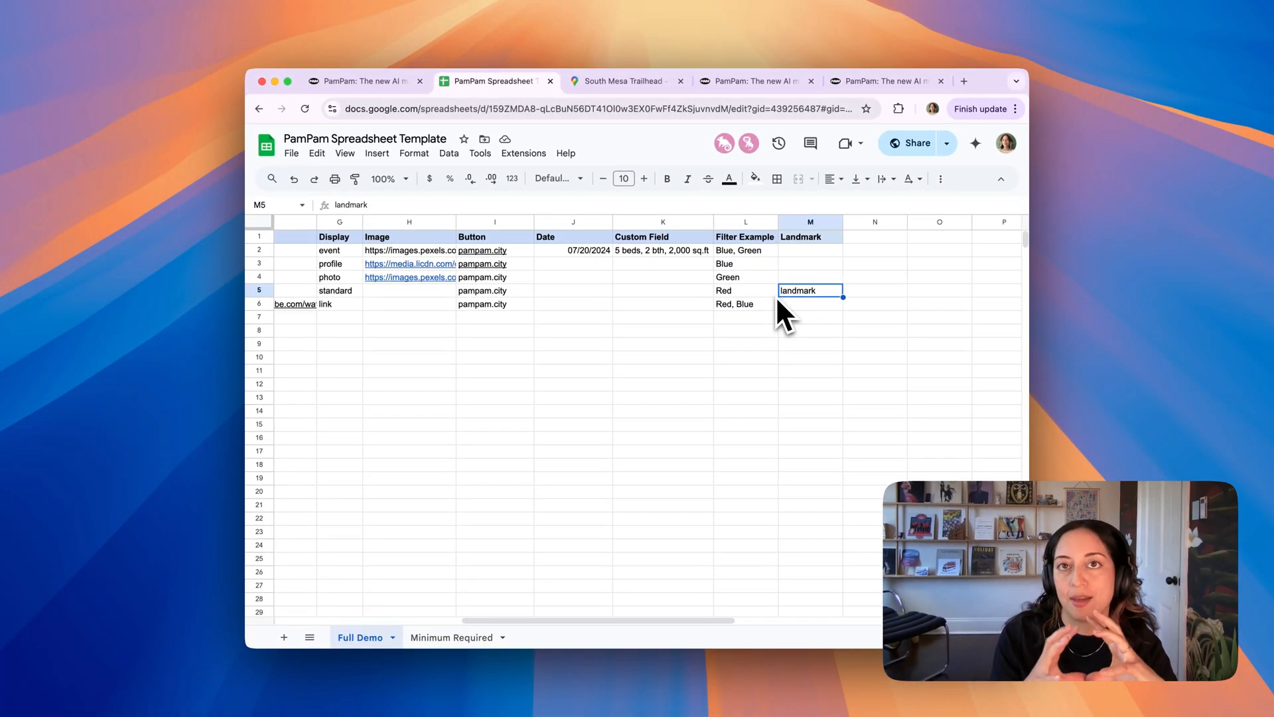
Look across all columns of the Full Demo sheet, compare them with the Minimum Required sheet, and return to Full Demo
{"action": "scroll", "coordinate": [778, 299], "scroll_direction": "left", "scroll_amount": 5}
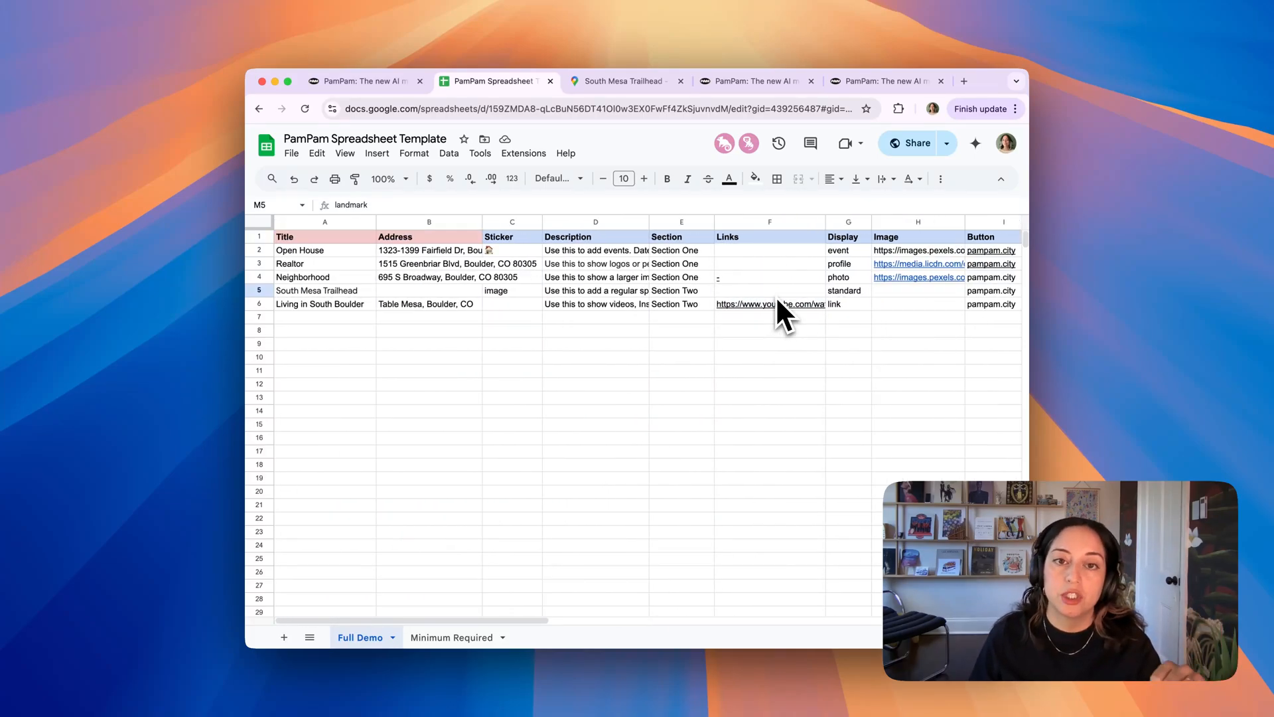
{"action": "scroll", "coordinate": [777, 299], "scroll_direction": "right", "scroll_amount": 3}
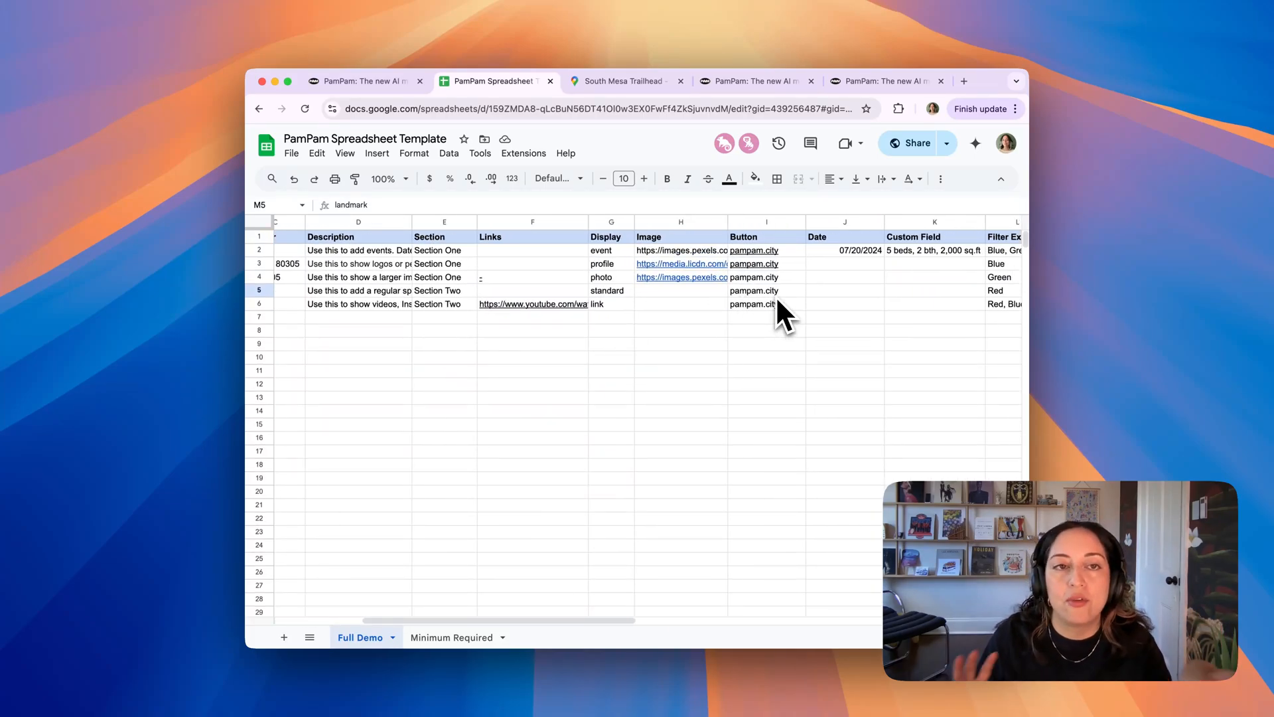
{"action": "scroll", "coordinate": [775, 296], "scroll_direction": "right", "scroll_amount": 3}
{"action": "scroll", "coordinate": [775, 296], "scroll_direction": "left", "scroll_amount": 5}
{"action": "scroll", "coordinate": [775, 296], "scroll_direction": "down", "scroll_amount": 1}
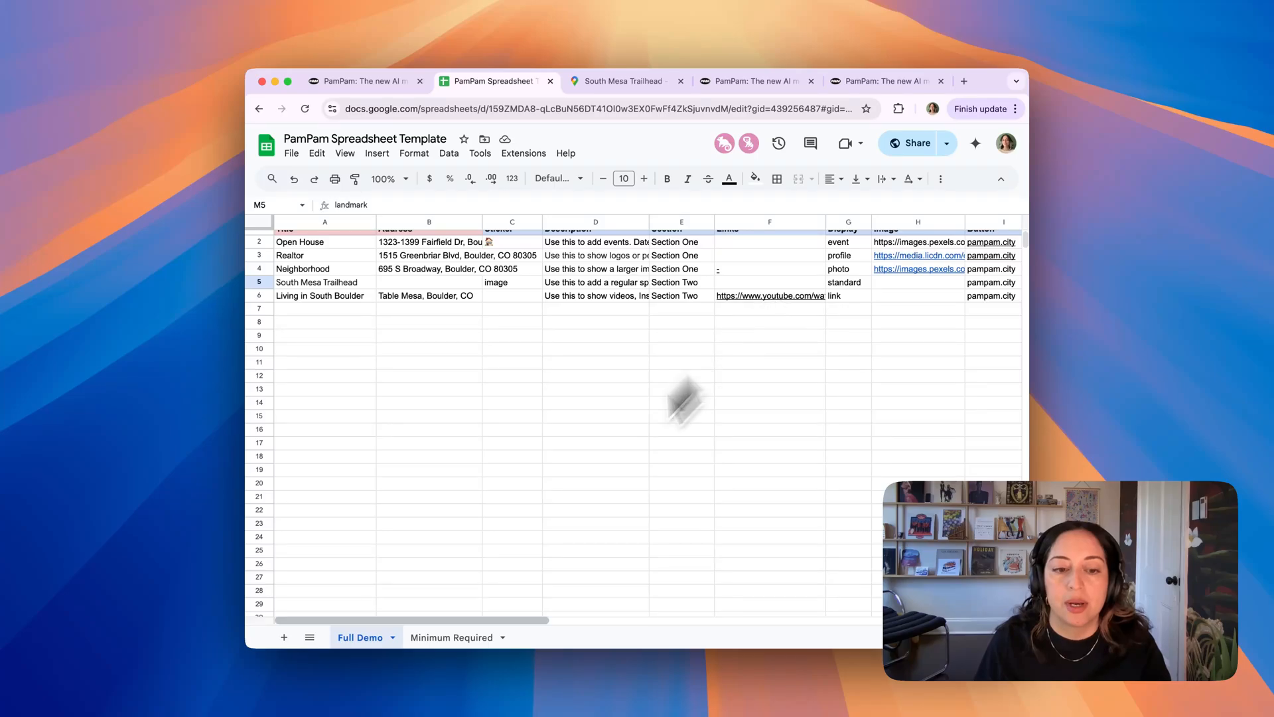
{"action": "left_click", "coordinate": [451, 637]}
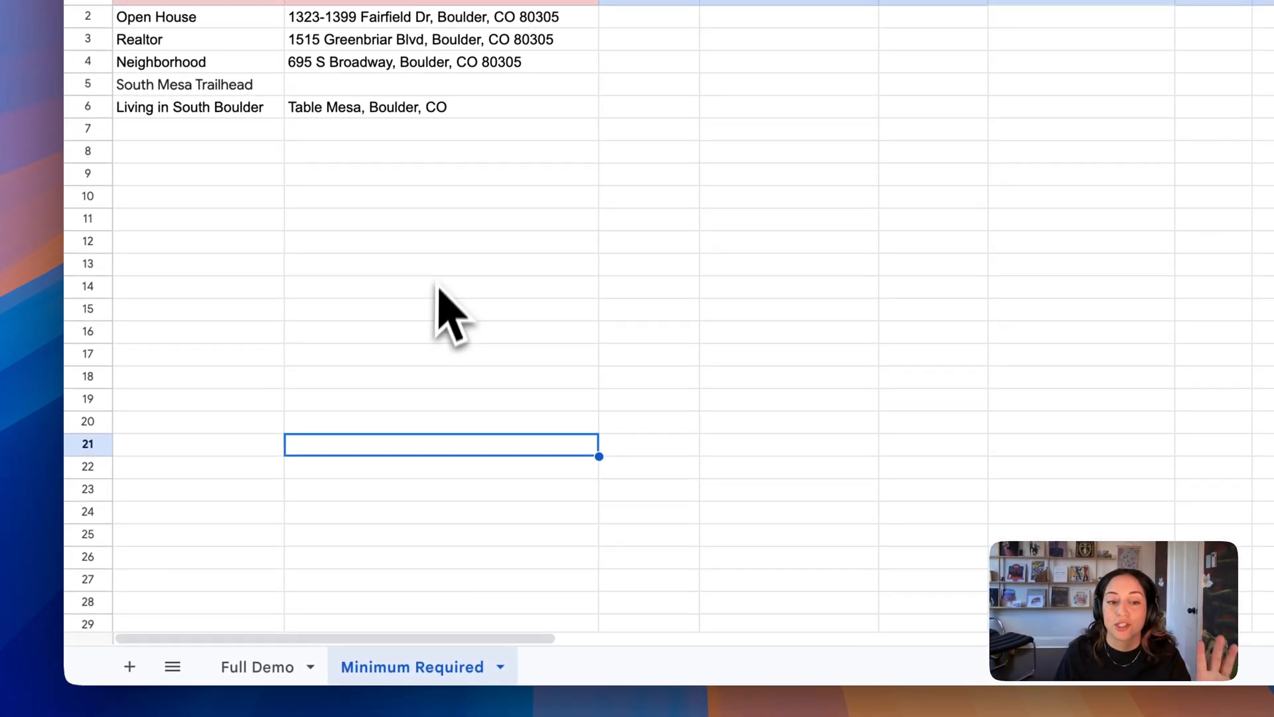
{"action": "left_click", "coordinate": [257, 666]}
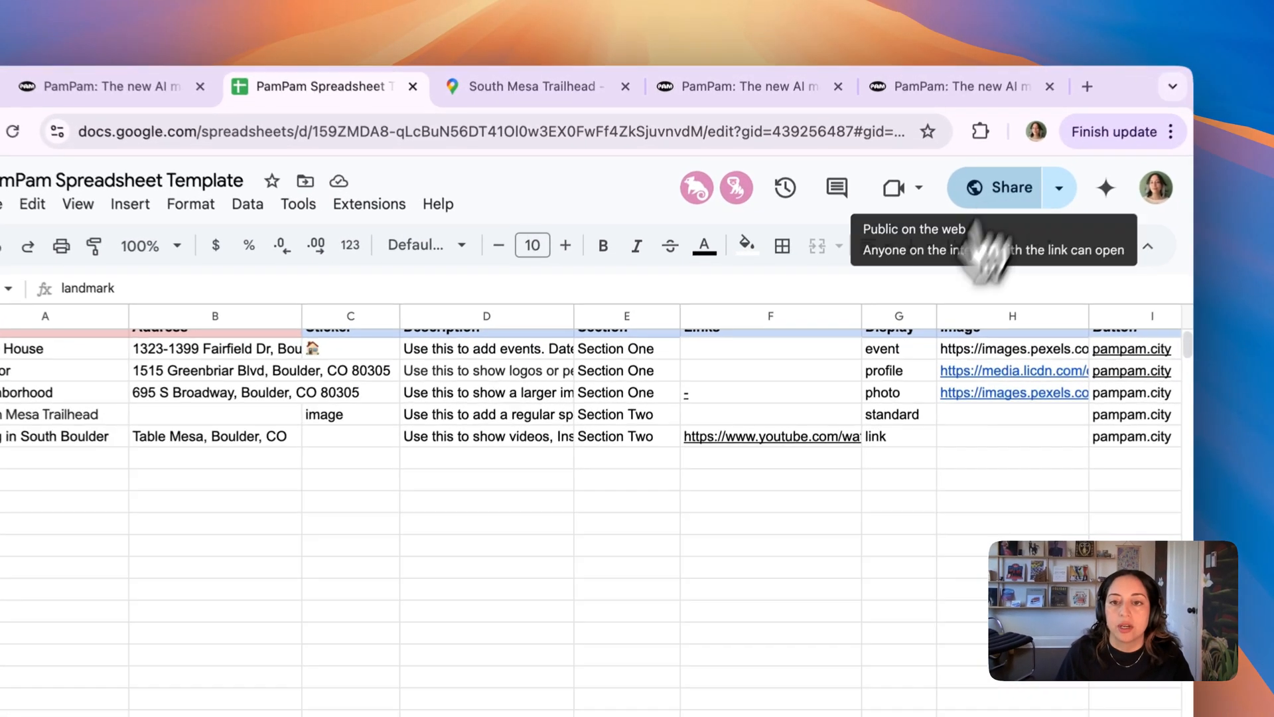
Copy the PamPam Spreadsheet Template's sharing link with viewer access for anyone with the link, and return to the PamPam map
{"action": "left_click", "coordinate": [914, 142]}
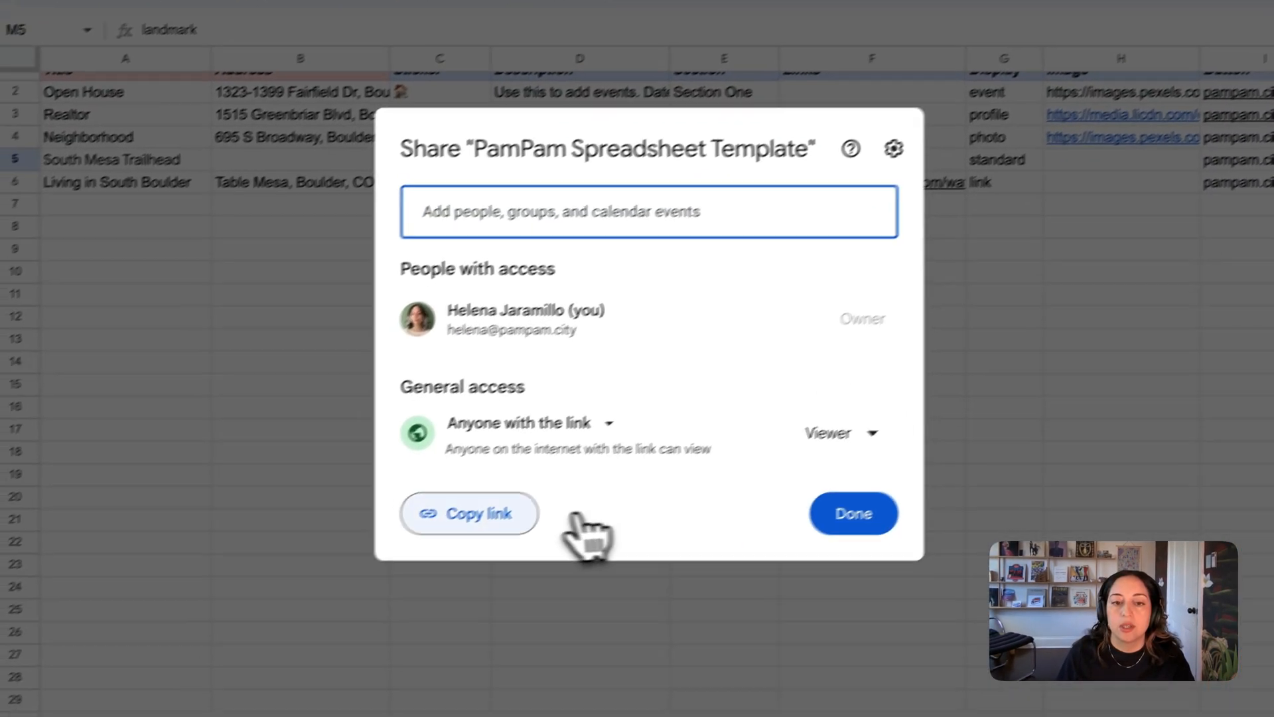
{"action": "left_click", "coordinate": [415, 565]}
{"action": "left_click", "coordinate": [265, 496]}
{"action": "left_click", "coordinate": [270, 78]}
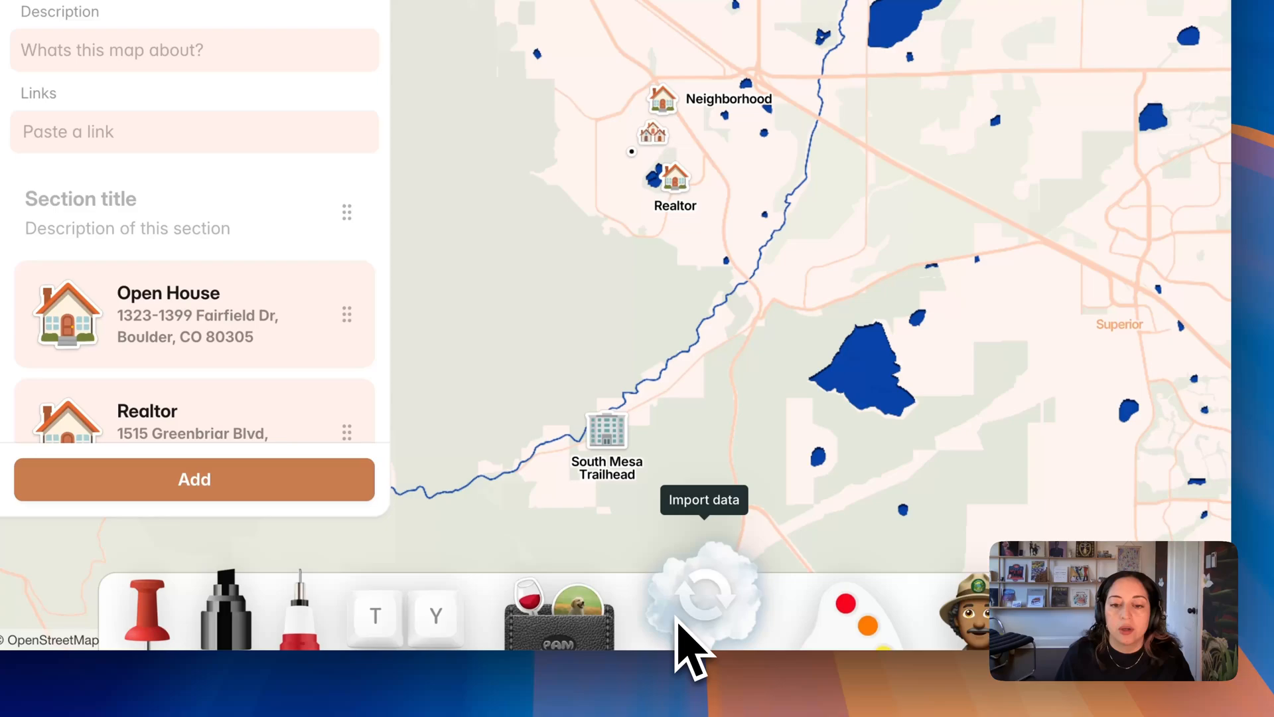
Replace the map's current Google Sheets source with the copied spreadsheet link and proceed to its column mapping
{"action": "left_click", "coordinate": [678, 619]}
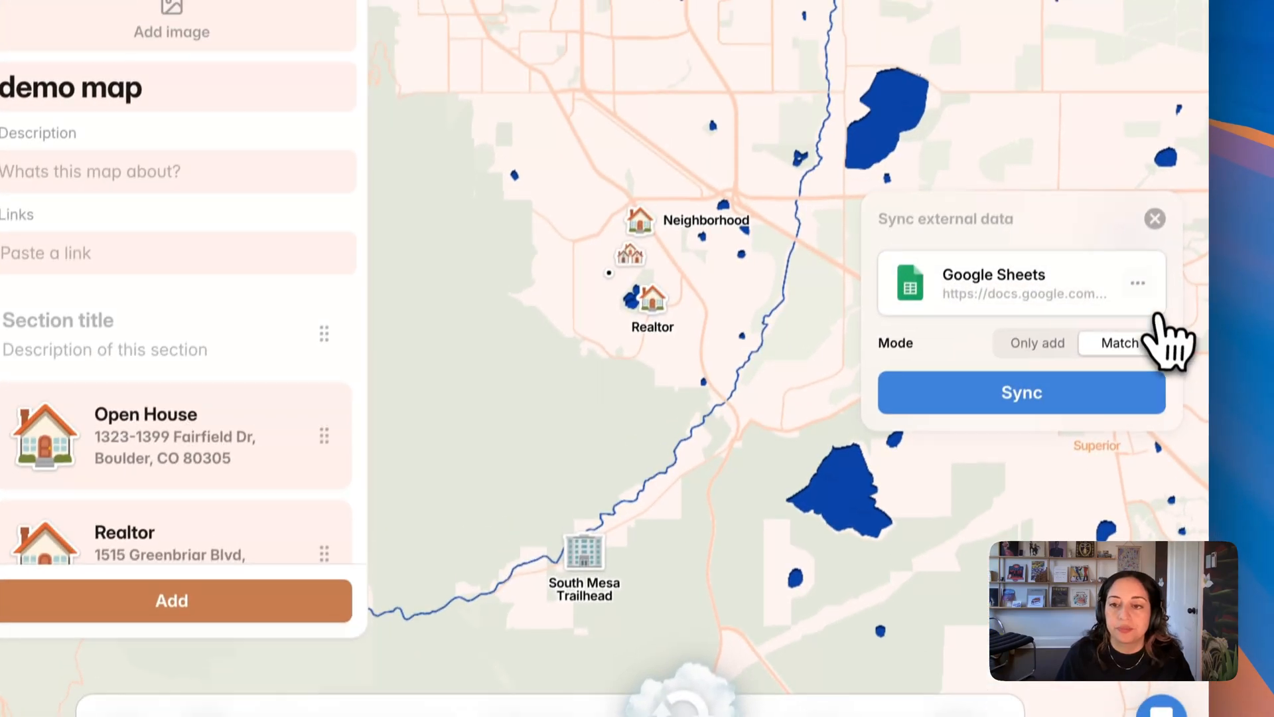
{"action": "left_click", "coordinate": [1139, 285]}
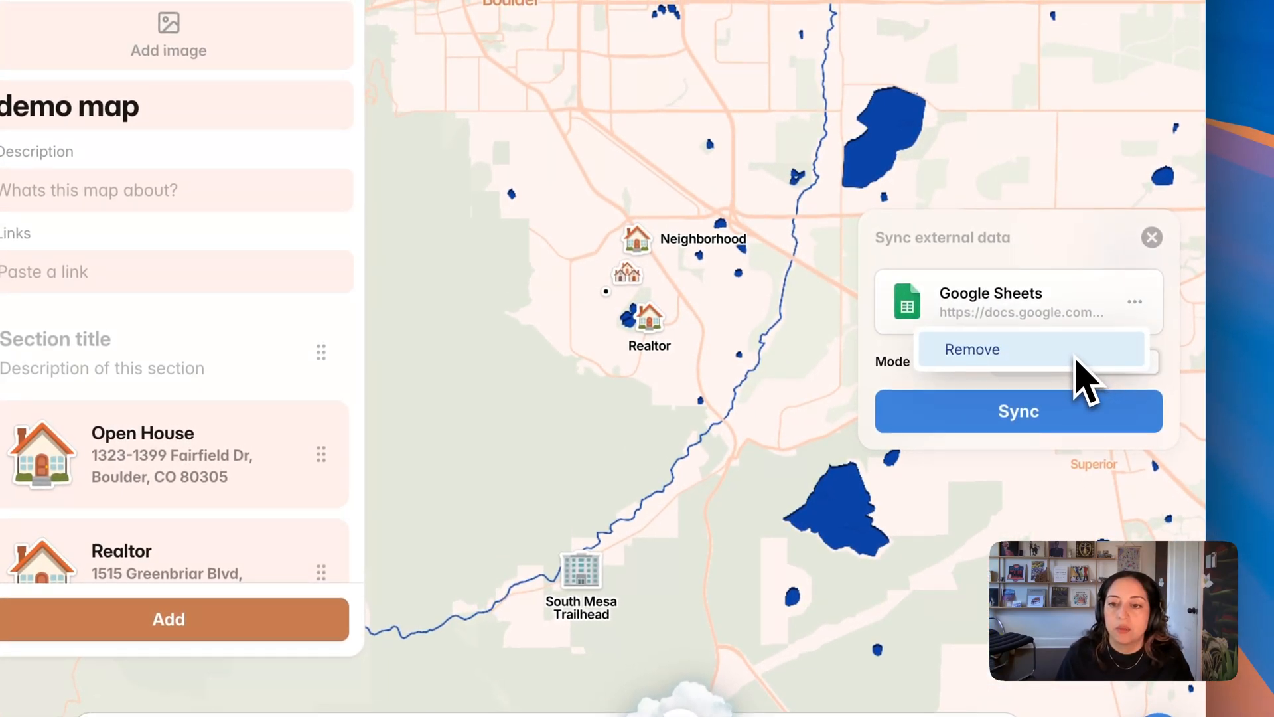
{"action": "left_click", "coordinate": [1076, 361]}
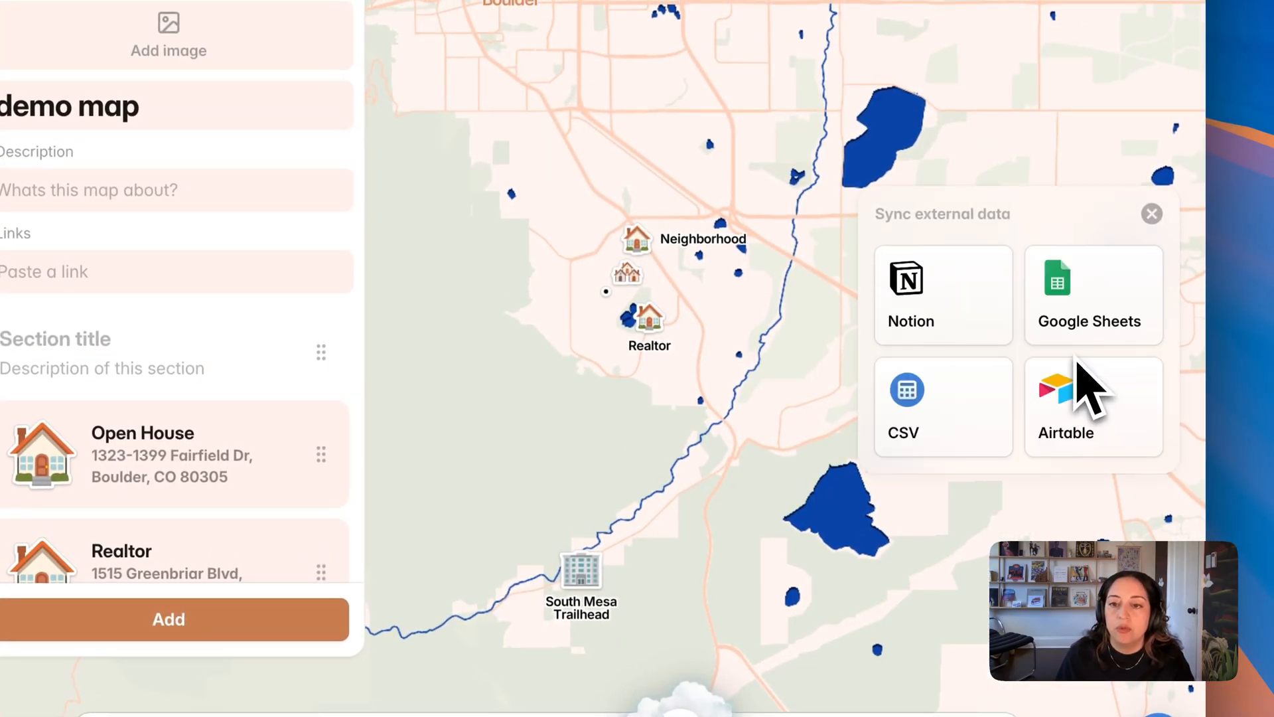
{"action": "left_click", "coordinate": [1084, 354]}
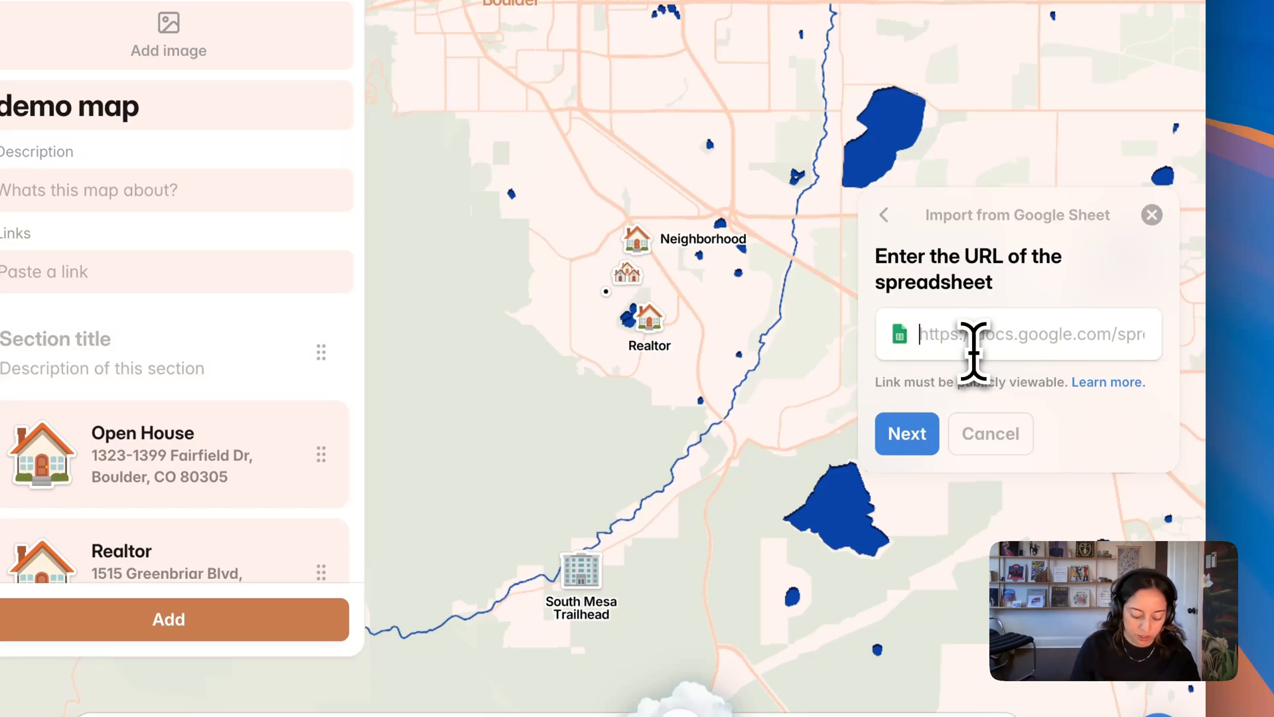
{"action": "left_click", "coordinate": [908, 436]}
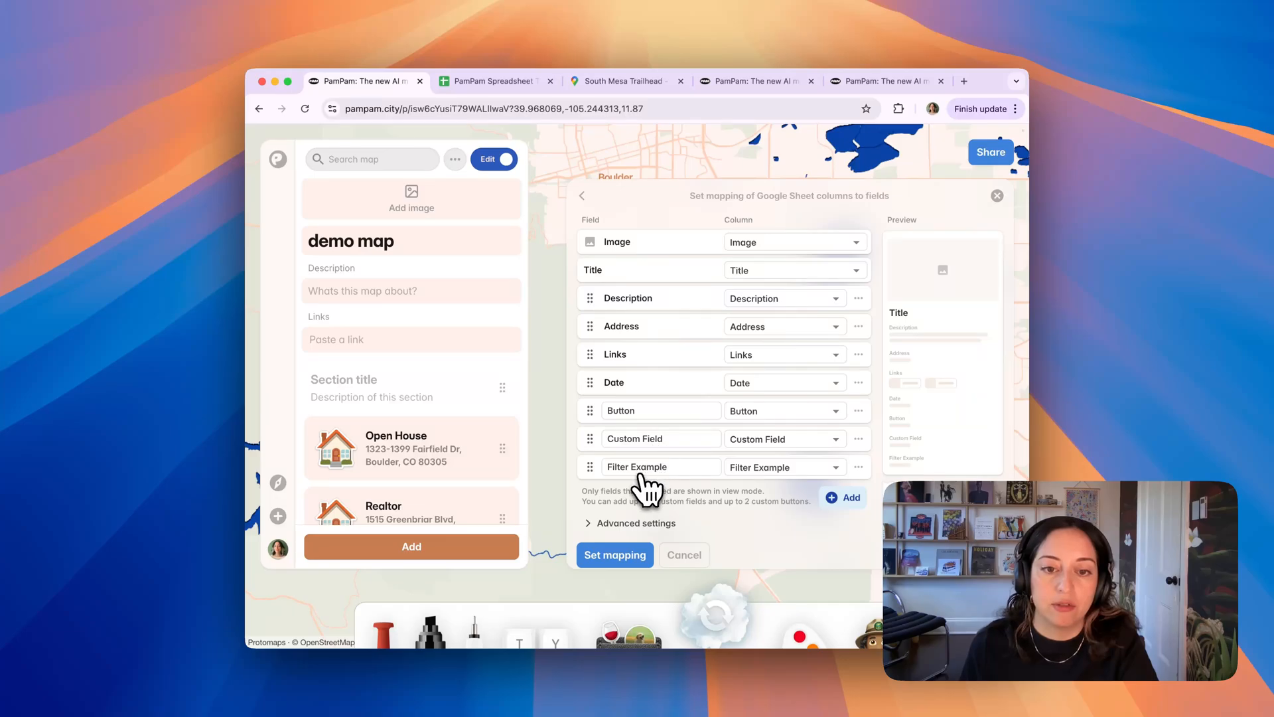
Review the proposed column mapping, including the advanced Section, Sticker, Landmark and Display type settings
{"action": "scroll", "coordinate": [642, 490], "scroll_direction": "down", "scroll_amount": 1}
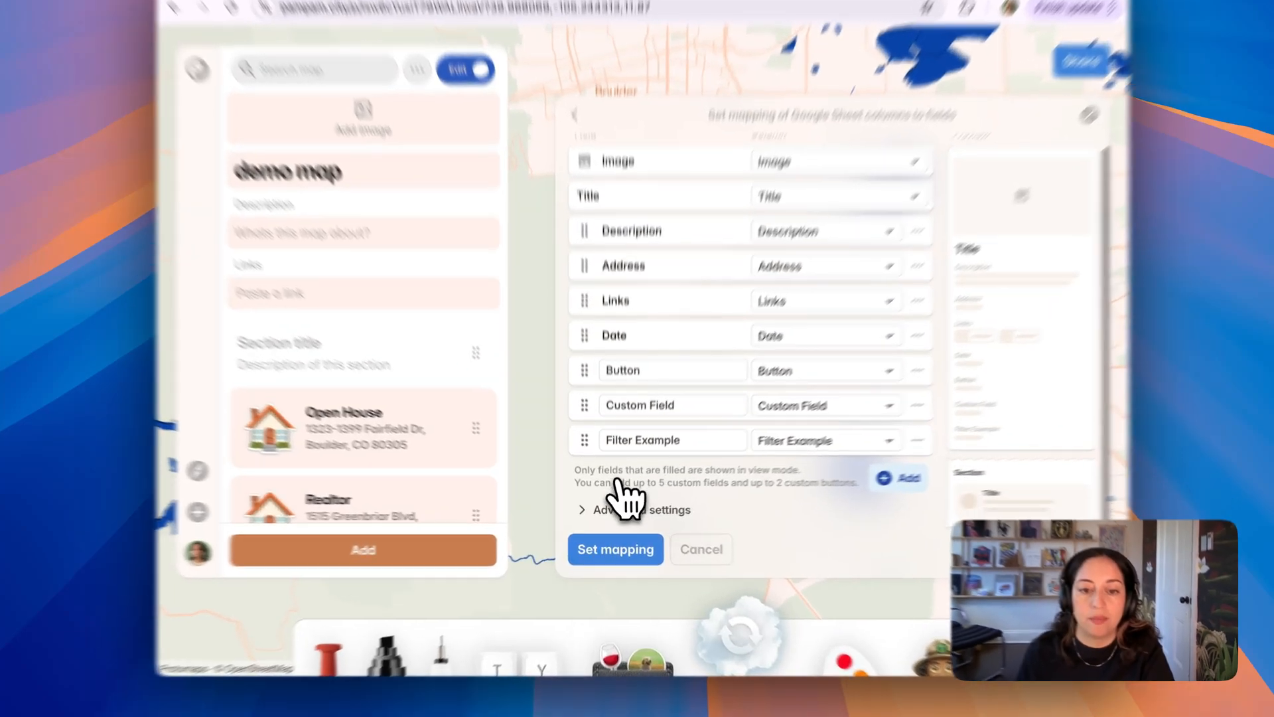
{"action": "left_click", "coordinate": [607, 512]}
{"action": "scroll", "coordinate": [607, 514], "scroll_direction": "down", "scroll_amount": 3}
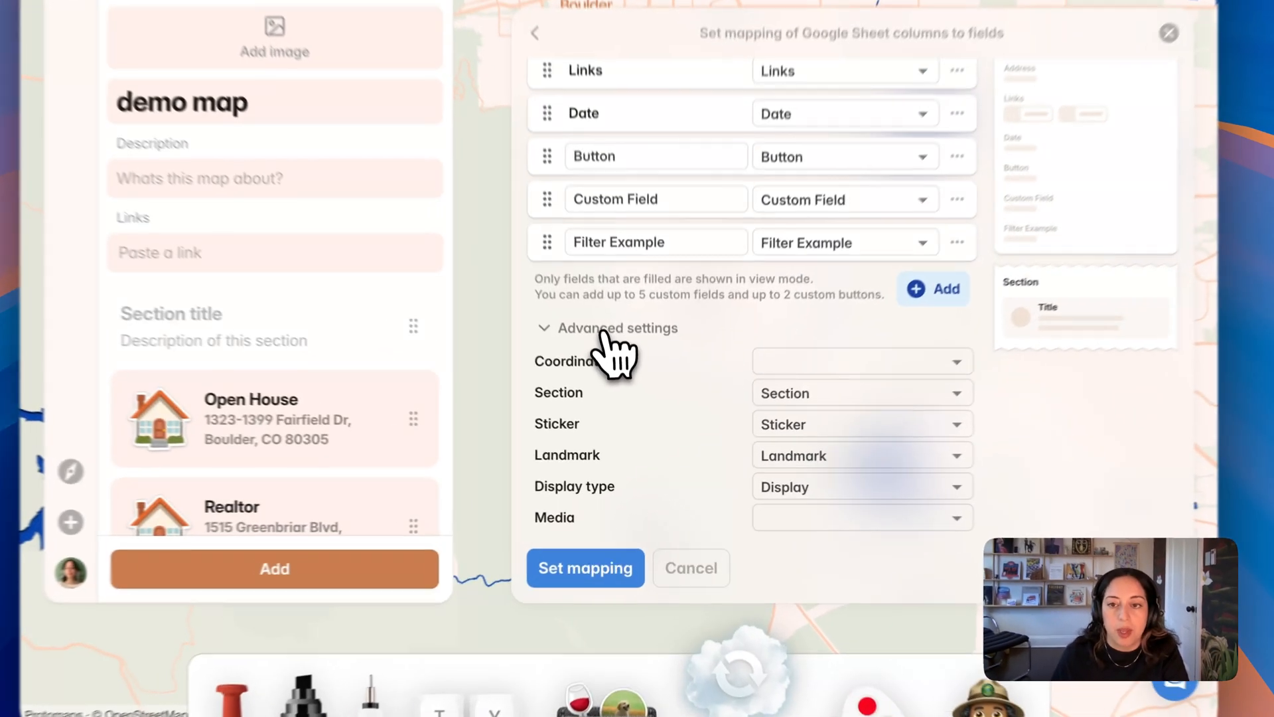
{"action": "left_click", "coordinate": [605, 390]}
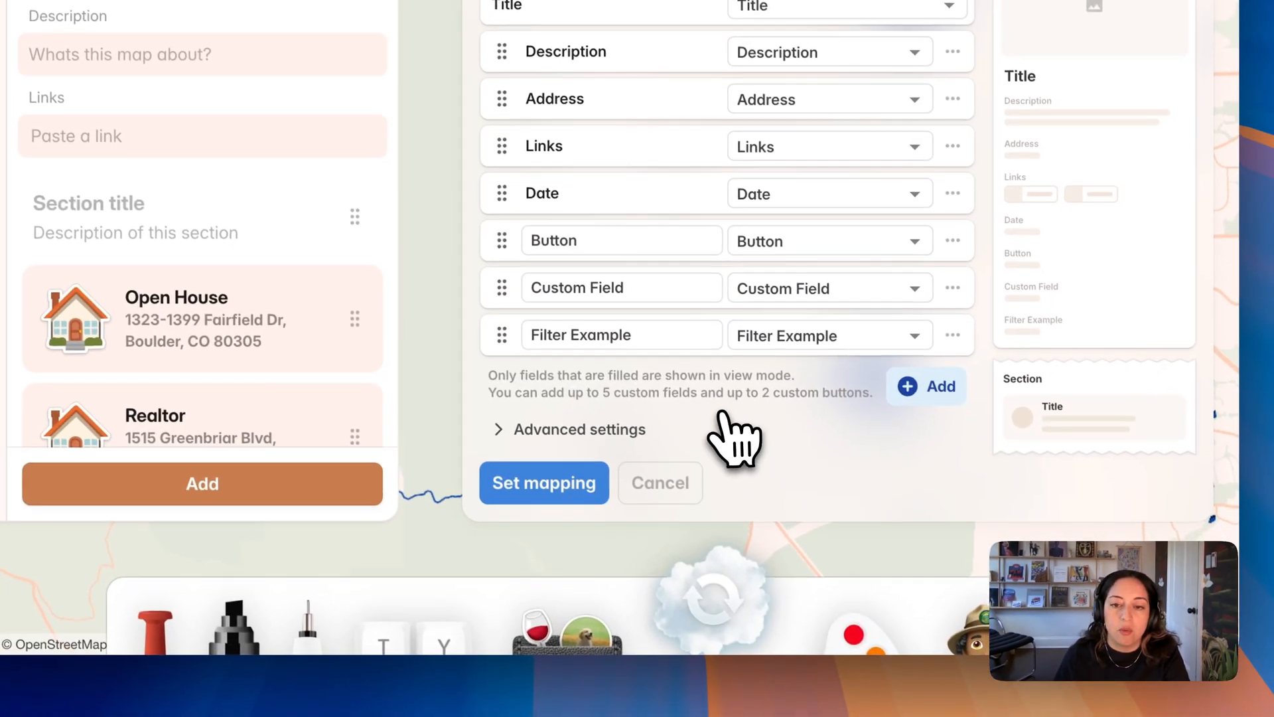
Add a custom button named "Visit website" mapped to the Button column, and remove the separate Button field
{"action": "left_click", "coordinate": [960, 478]}
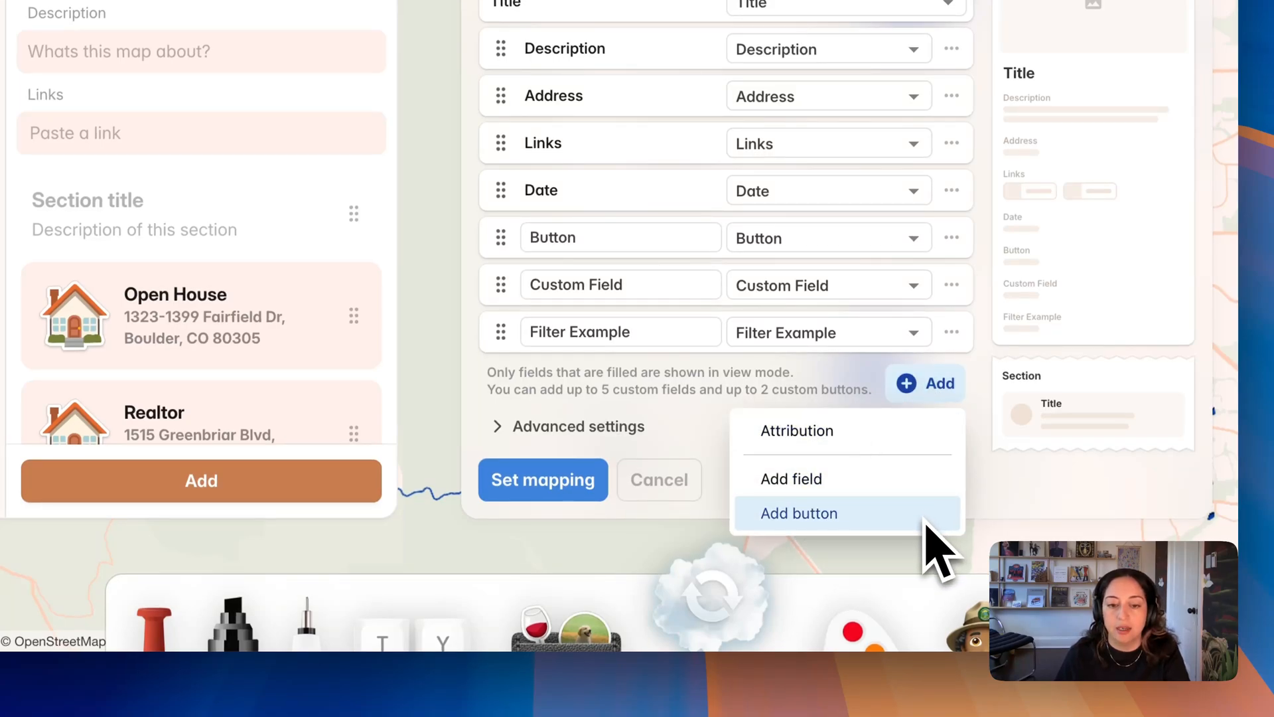
{"action": "left_click", "coordinate": [926, 521]}
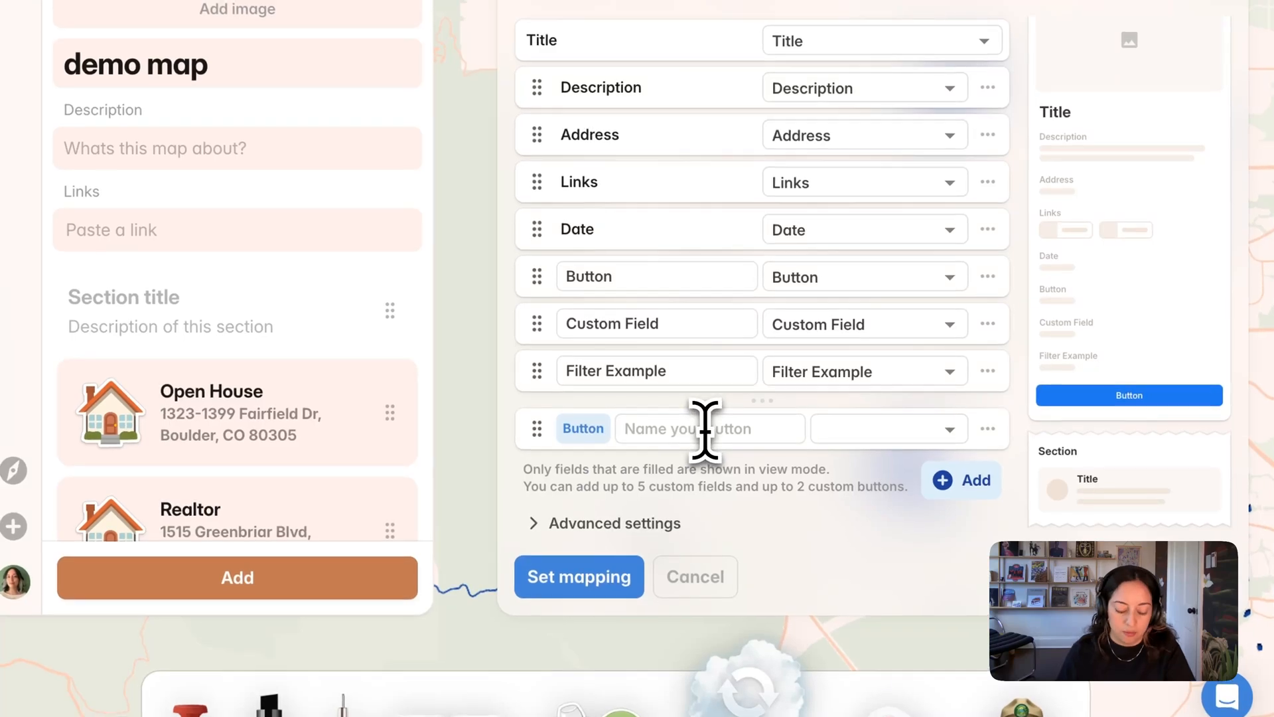
{"action": "type", "text": "B"}
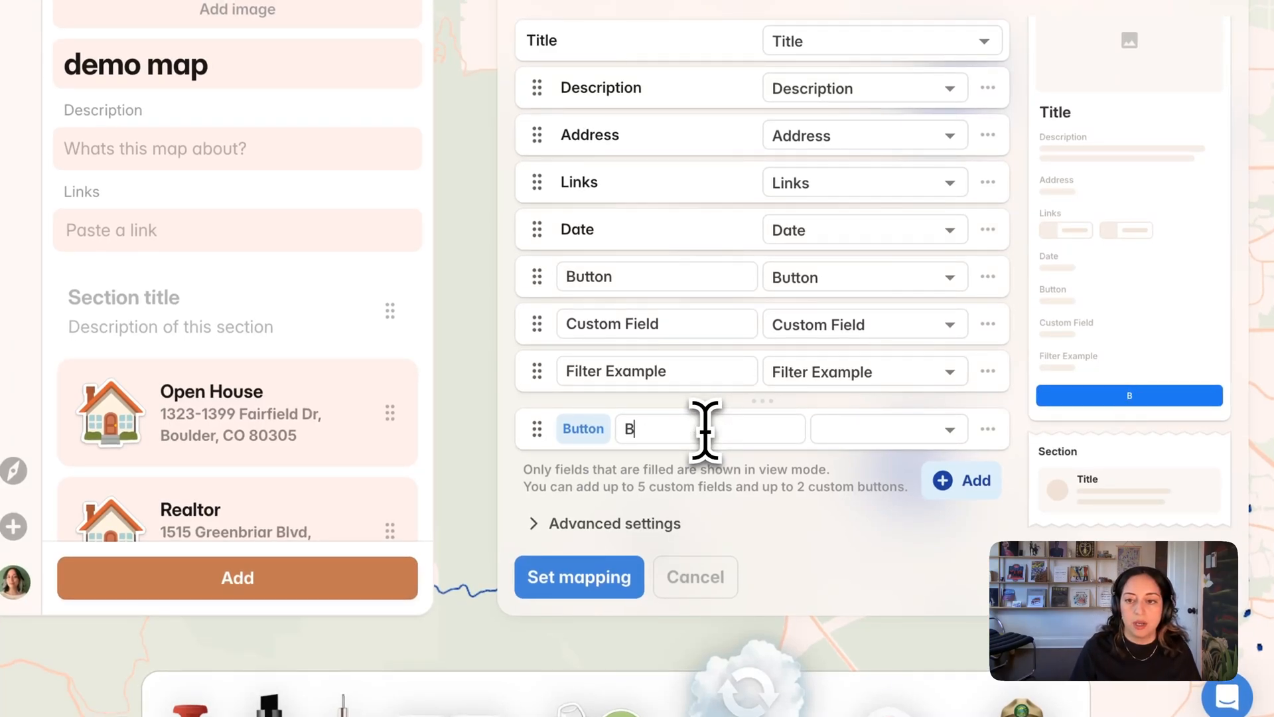
{"action": "key", "text": "BackSpace"}
{"action": "type", "text": "Visit website"}
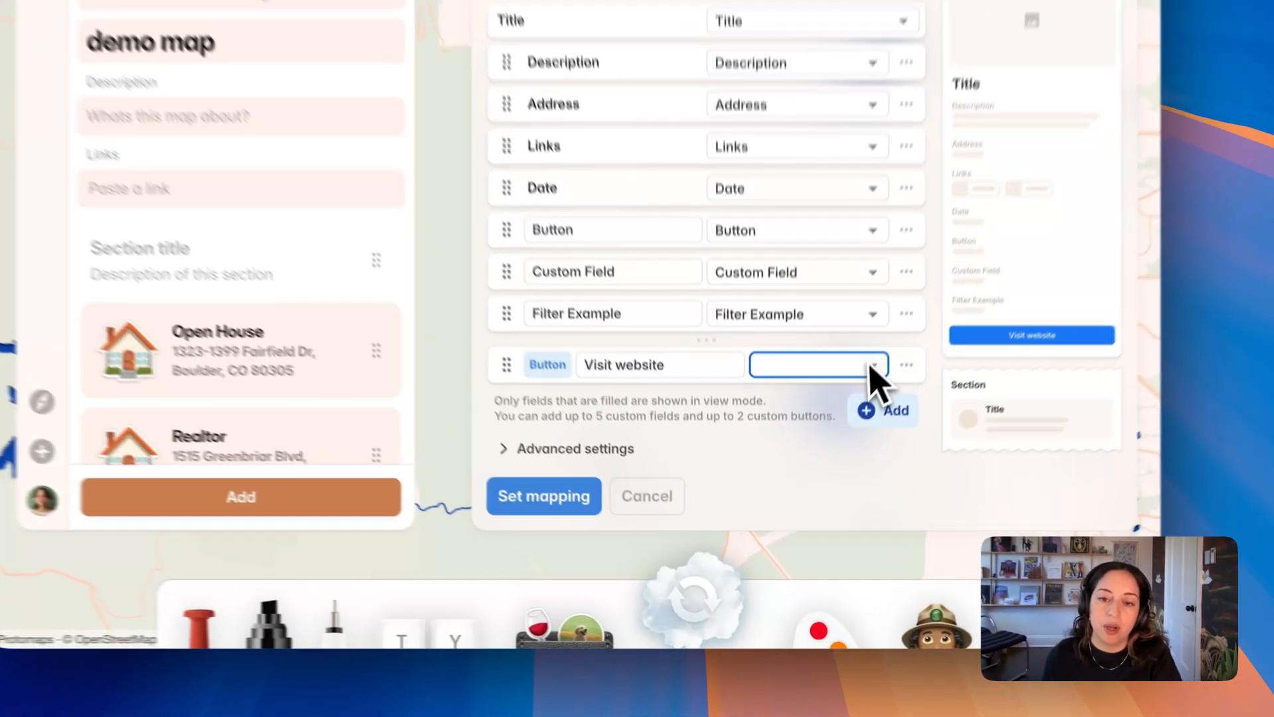
{"action": "left_click", "coordinate": [821, 460]}
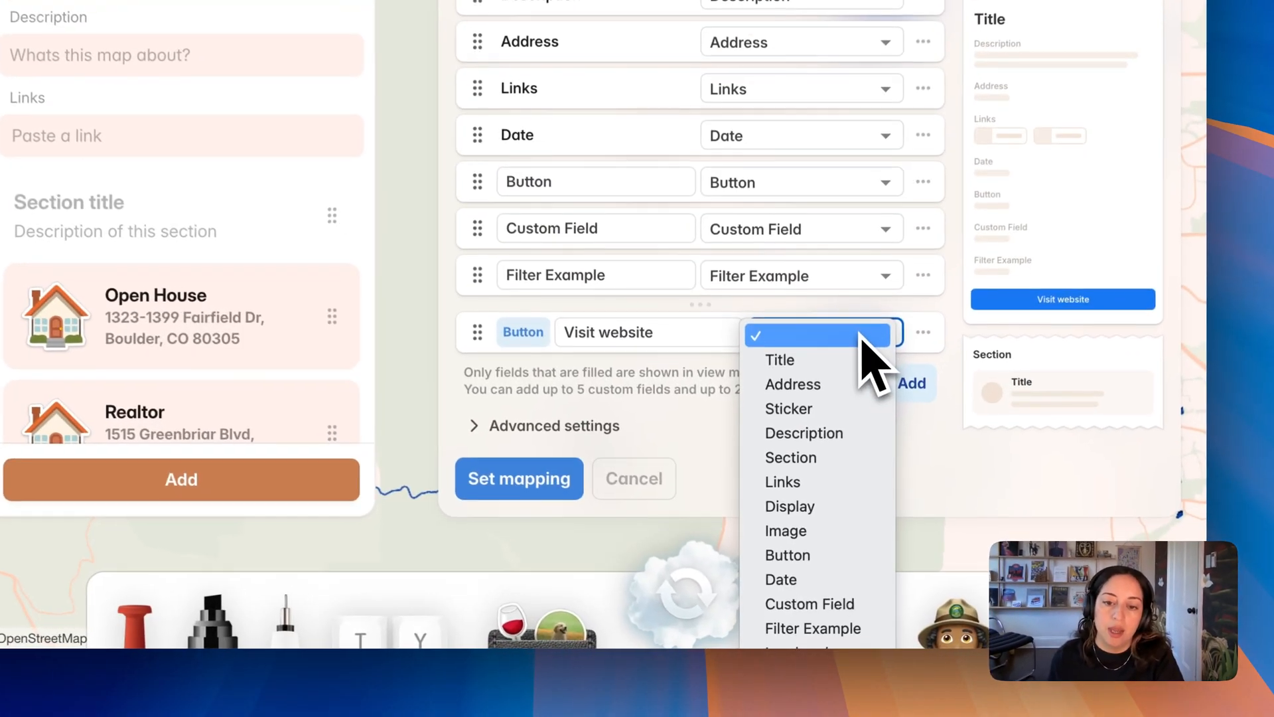
{"action": "left_click", "coordinate": [813, 555]}
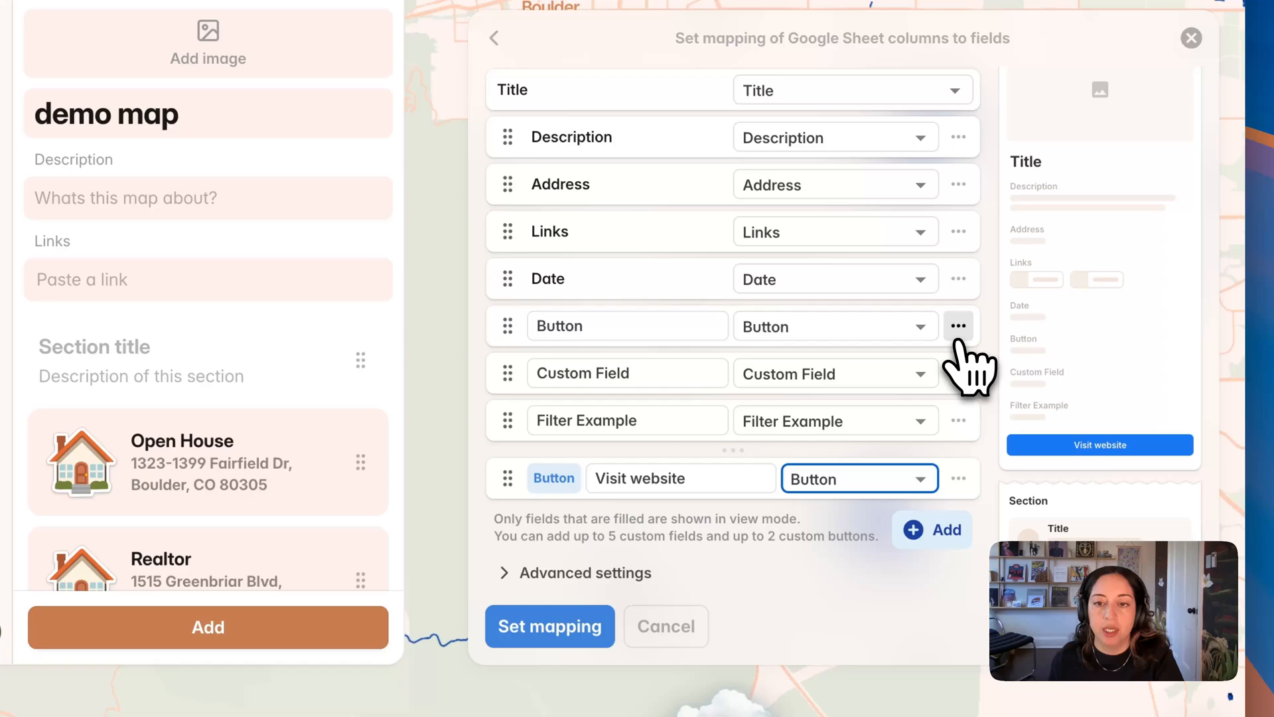
{"action": "left_click", "coordinate": [925, 177]}
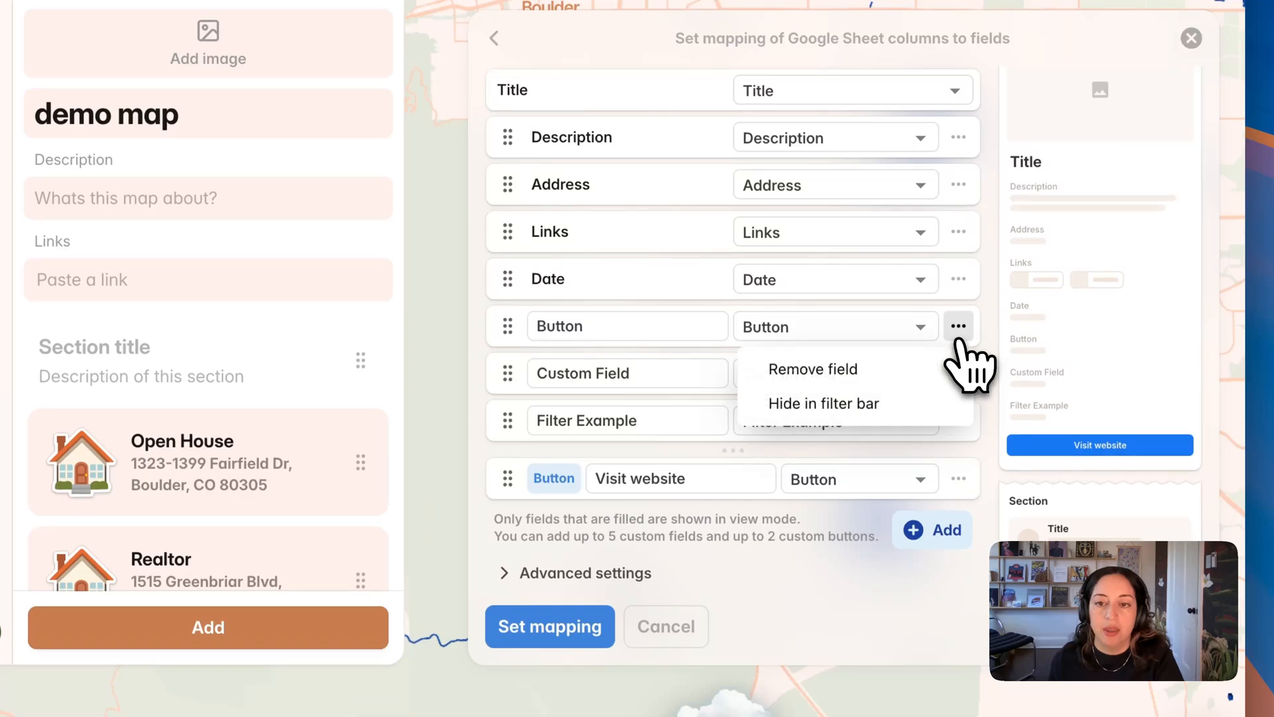
{"action": "left_click", "coordinate": [812, 369]}
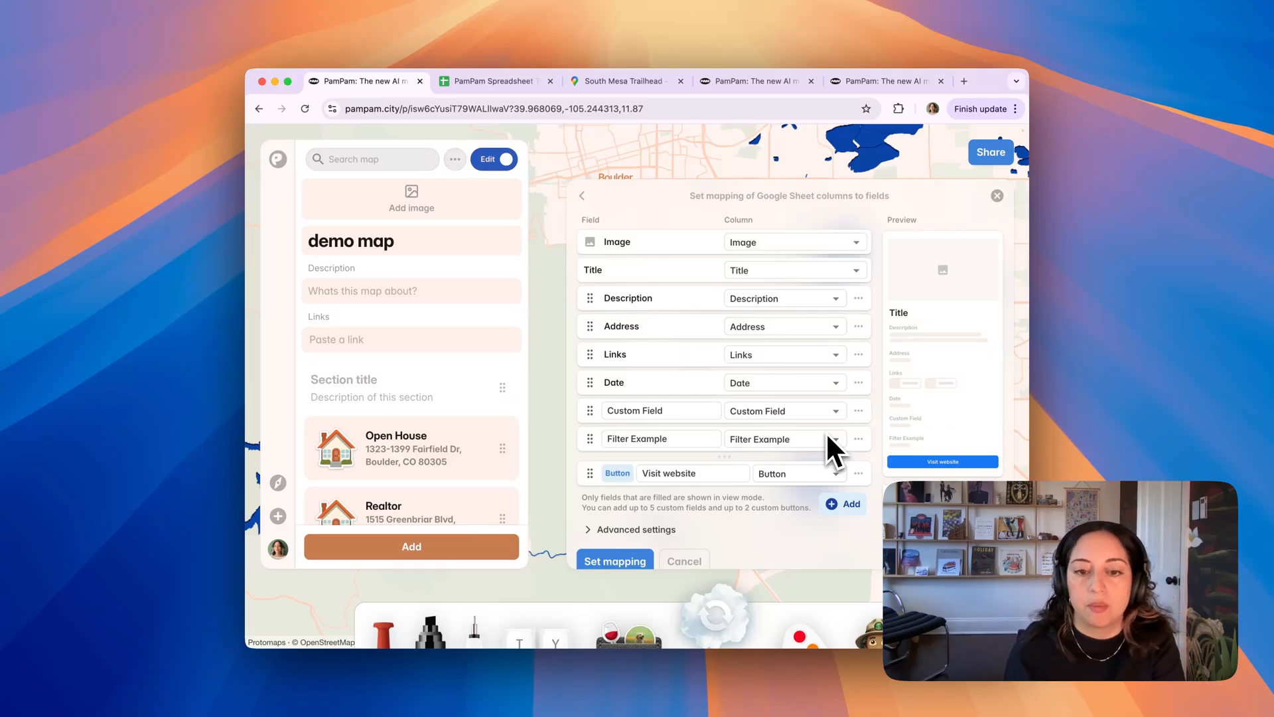
Apply the column mapping and sync the Google Sheet to the map in Match mode
{"action": "scroll", "coordinate": [828, 436], "scroll_direction": "down", "scroll_amount": 1}
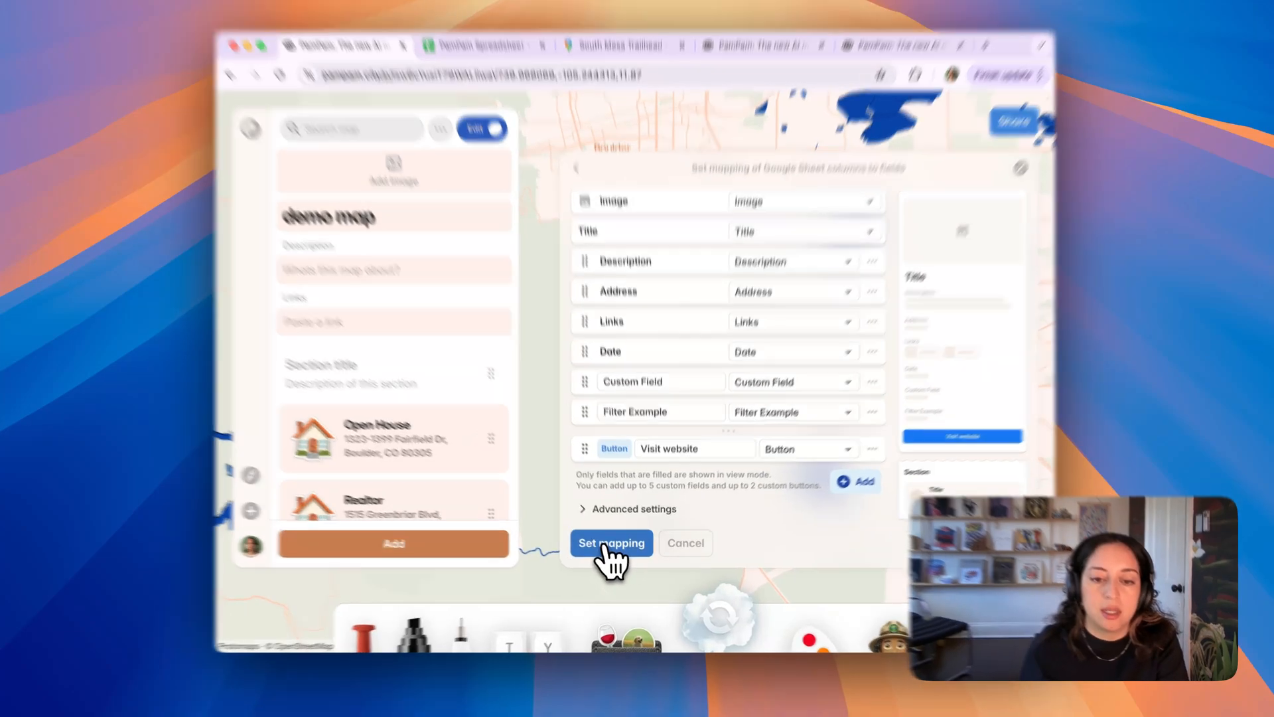
{"action": "left_click", "coordinate": [608, 544]}
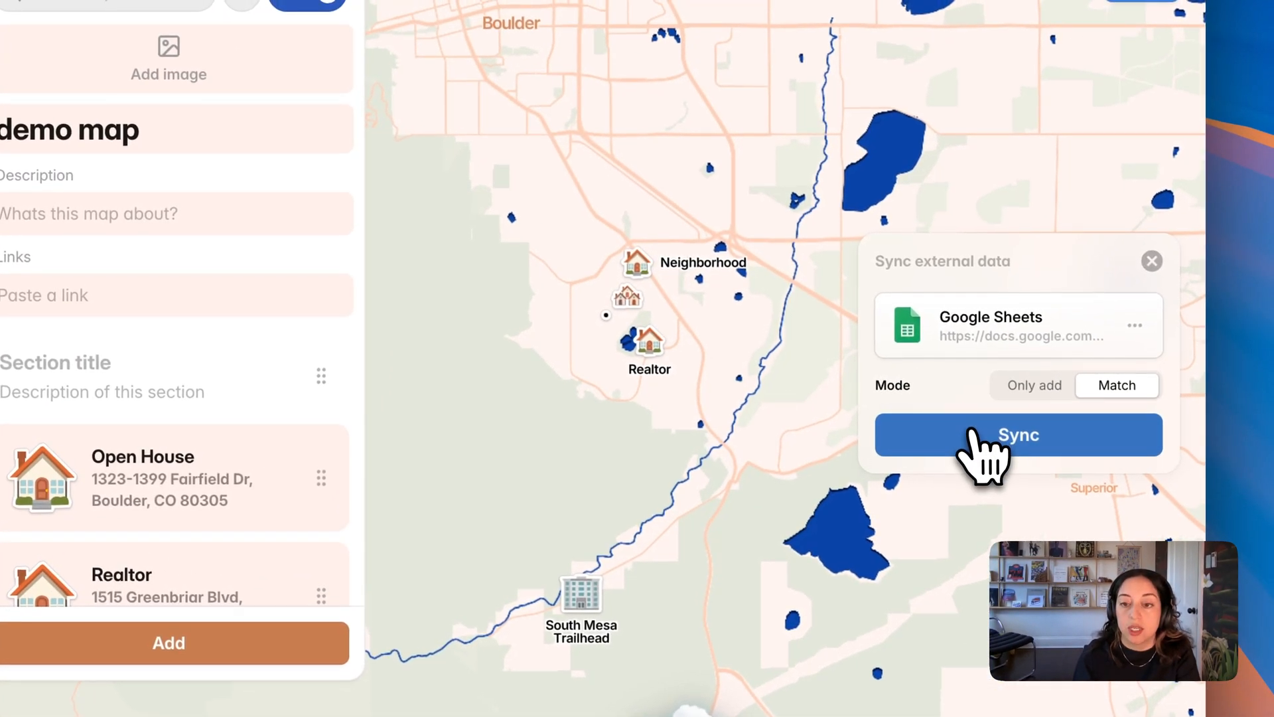
{"action": "left_click", "coordinate": [981, 438]}
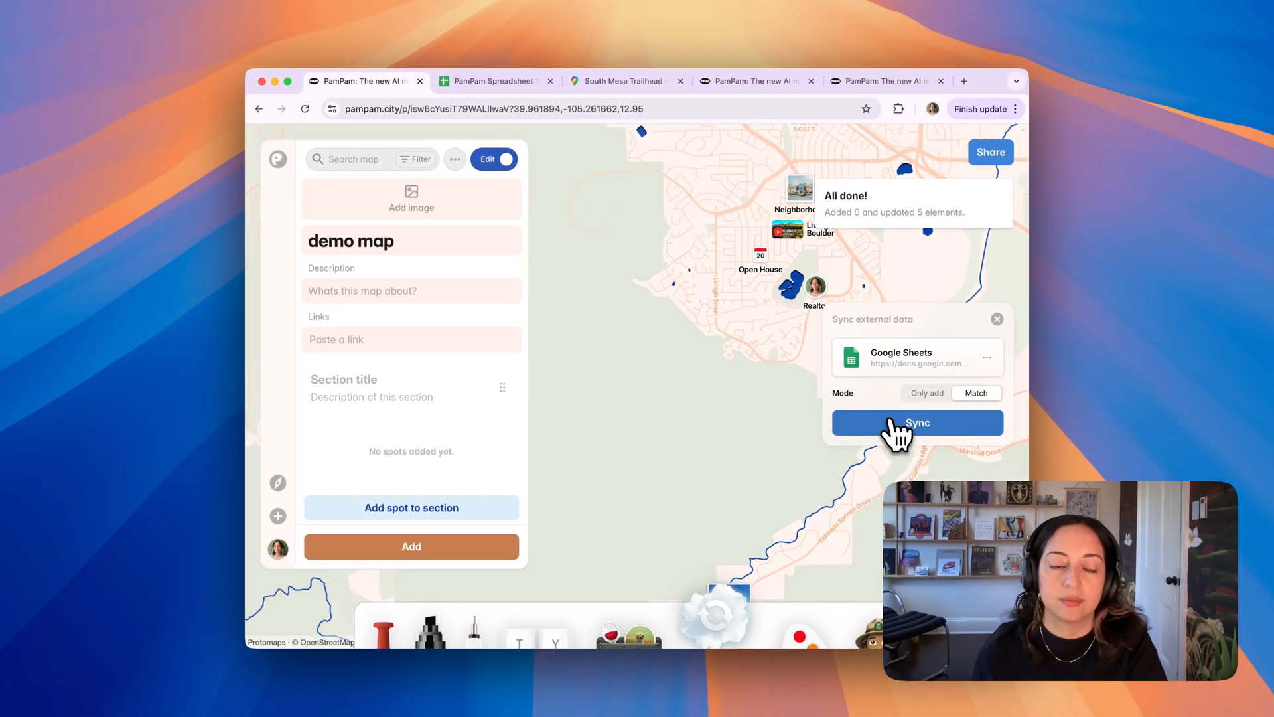
Check the imported sections in the spot list and delete the empty untitled section
{"action": "scroll", "coordinate": [378, 403], "scroll_direction": "down", "scroll_amount": 5}
{"action": "scroll", "coordinate": [370, 407], "scroll_direction": "up", "scroll_amount": 5}
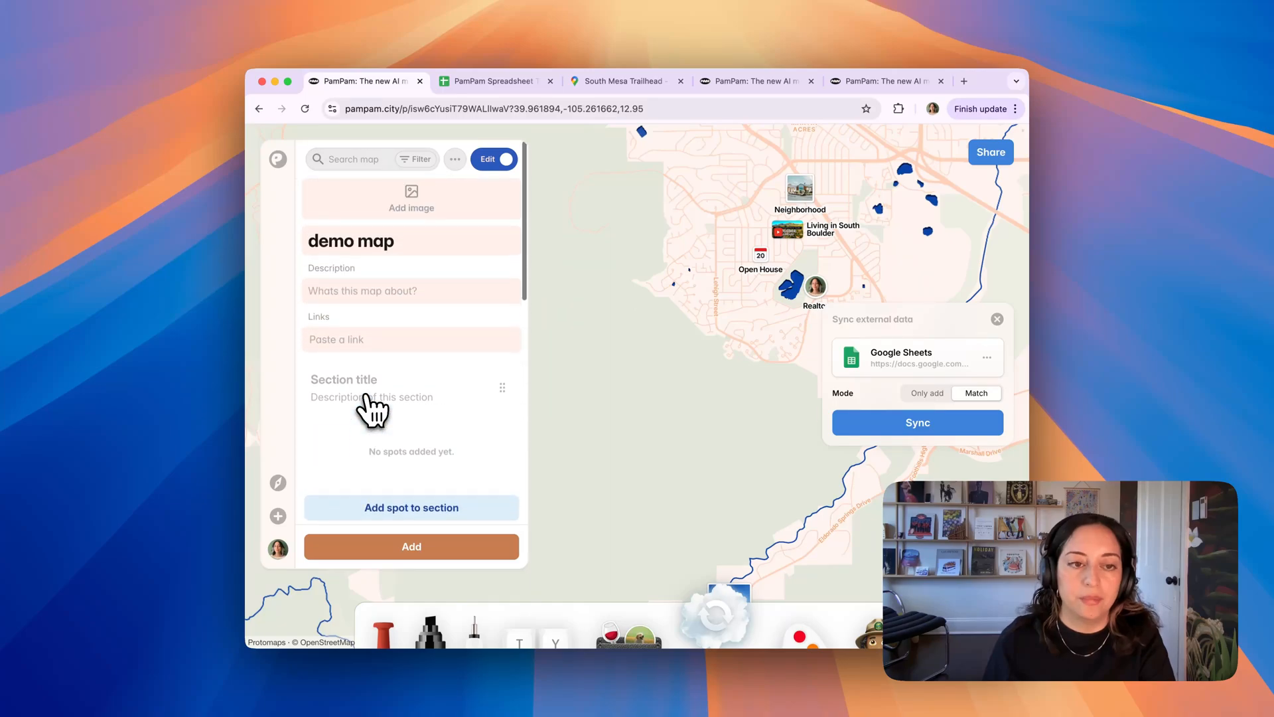
{"action": "scroll", "coordinate": [453, 425], "scroll_direction": "down", "scroll_amount": 10}
{"action": "scroll", "coordinate": [456, 413], "scroll_direction": "up", "scroll_amount": 8}
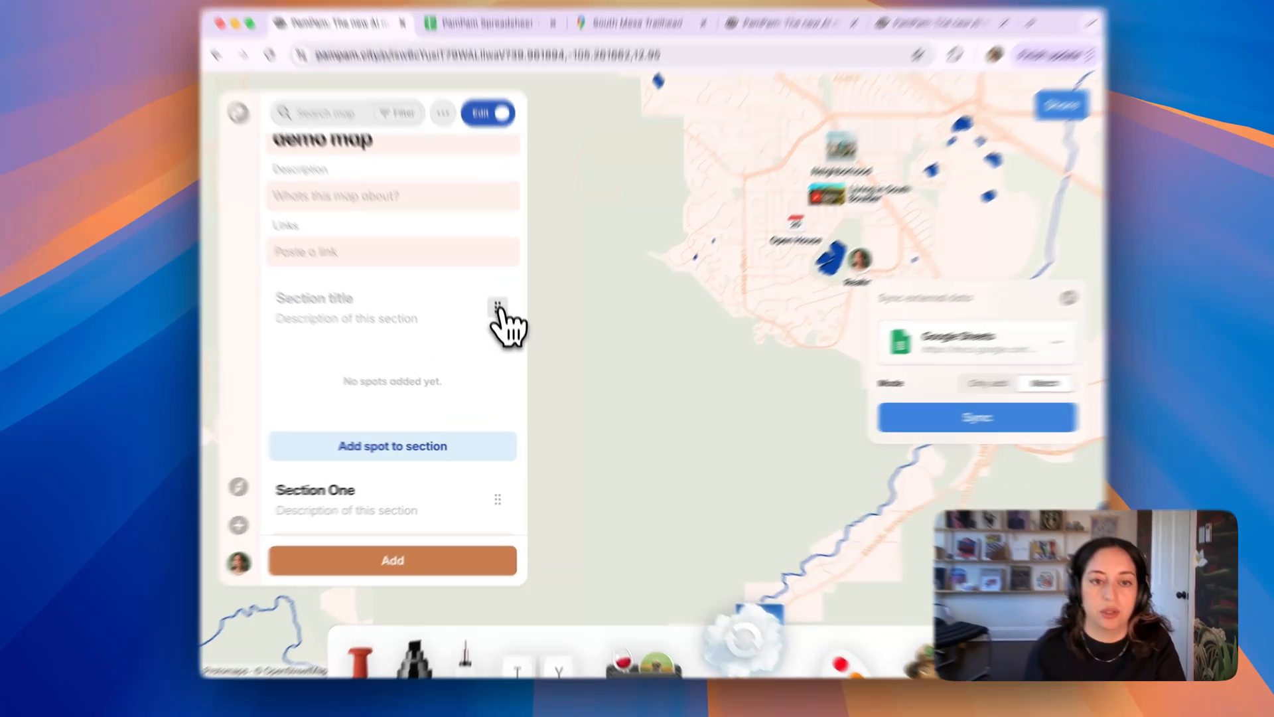
{"action": "left_click", "coordinate": [502, 327]}
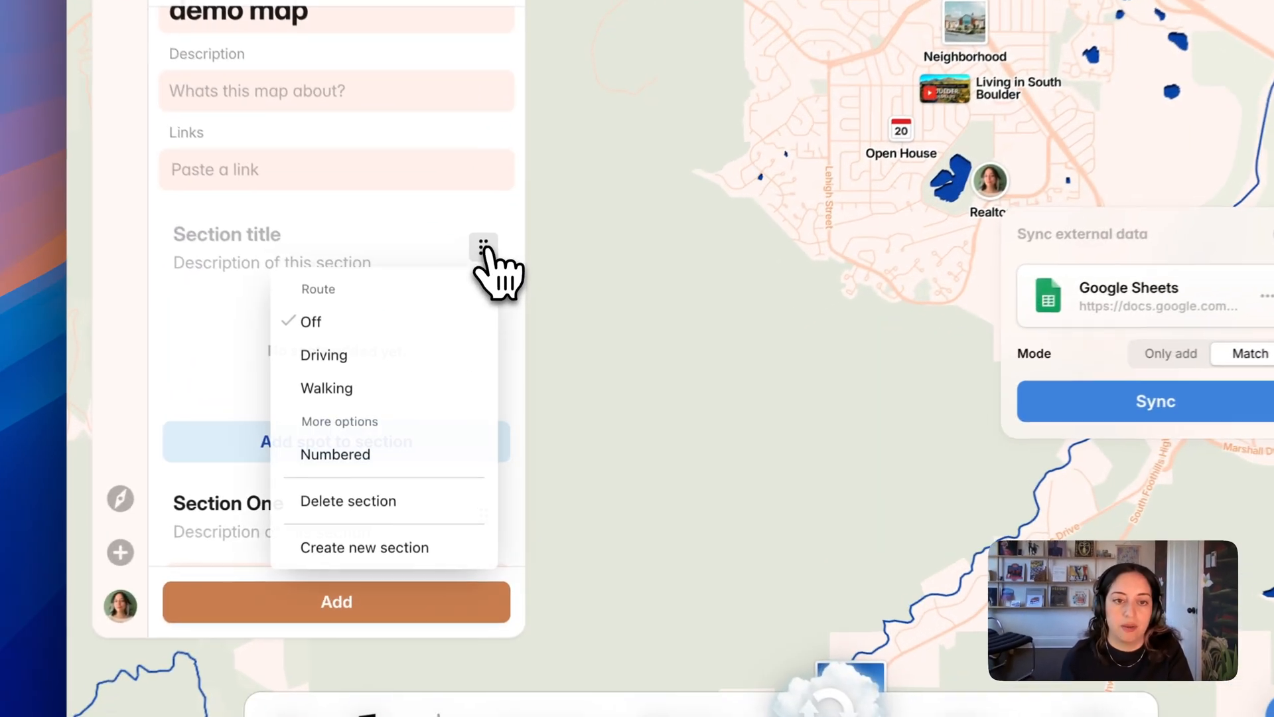
{"action": "left_click", "coordinate": [419, 511]}
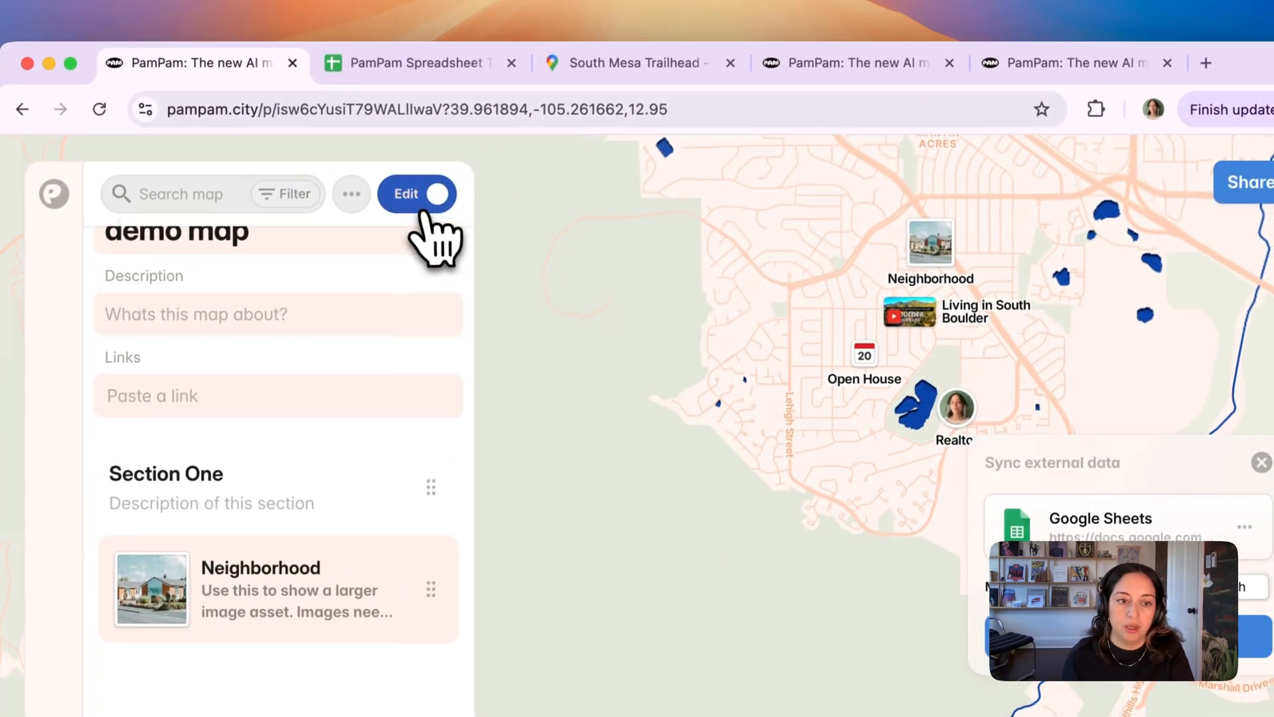
Switch the map to view mode and examine the imported markers and the Neighborhood spot's details
{"action": "left_click", "coordinate": [416, 206]}
{"action": "scroll", "coordinate": [883, 524], "scroll_direction": "up", "scroll_amount": 3}
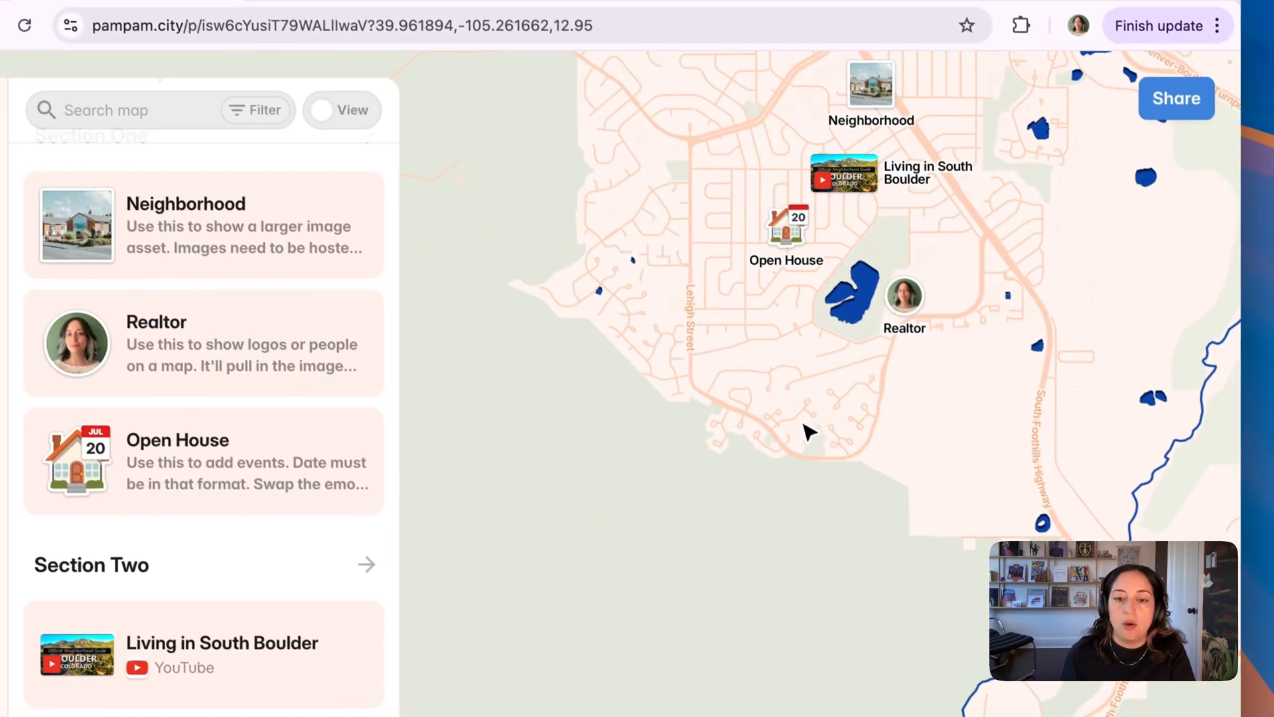
{"action": "scroll", "coordinate": [881, 525], "scroll_direction": "down", "scroll_amount": 5}
{"action": "scroll", "coordinate": [856, 213], "scroll_direction": "up", "scroll_amount": 5}
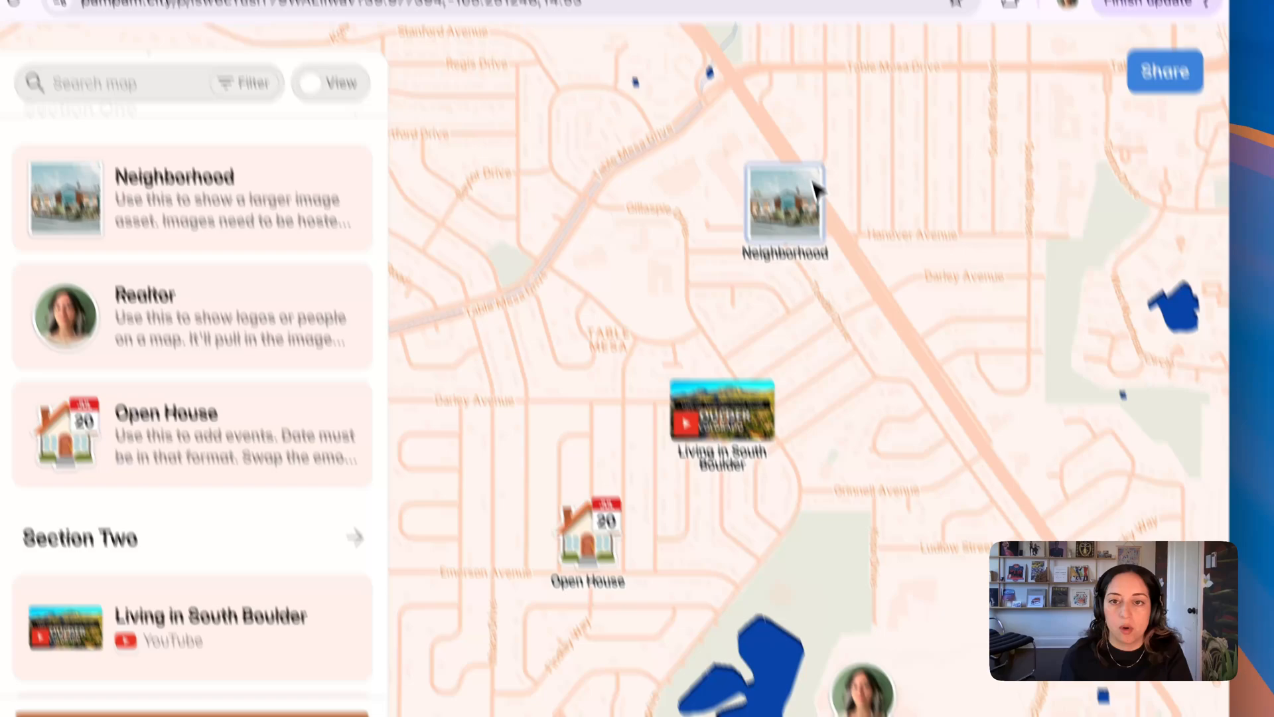
{"action": "left_click", "coordinate": [793, 164]}
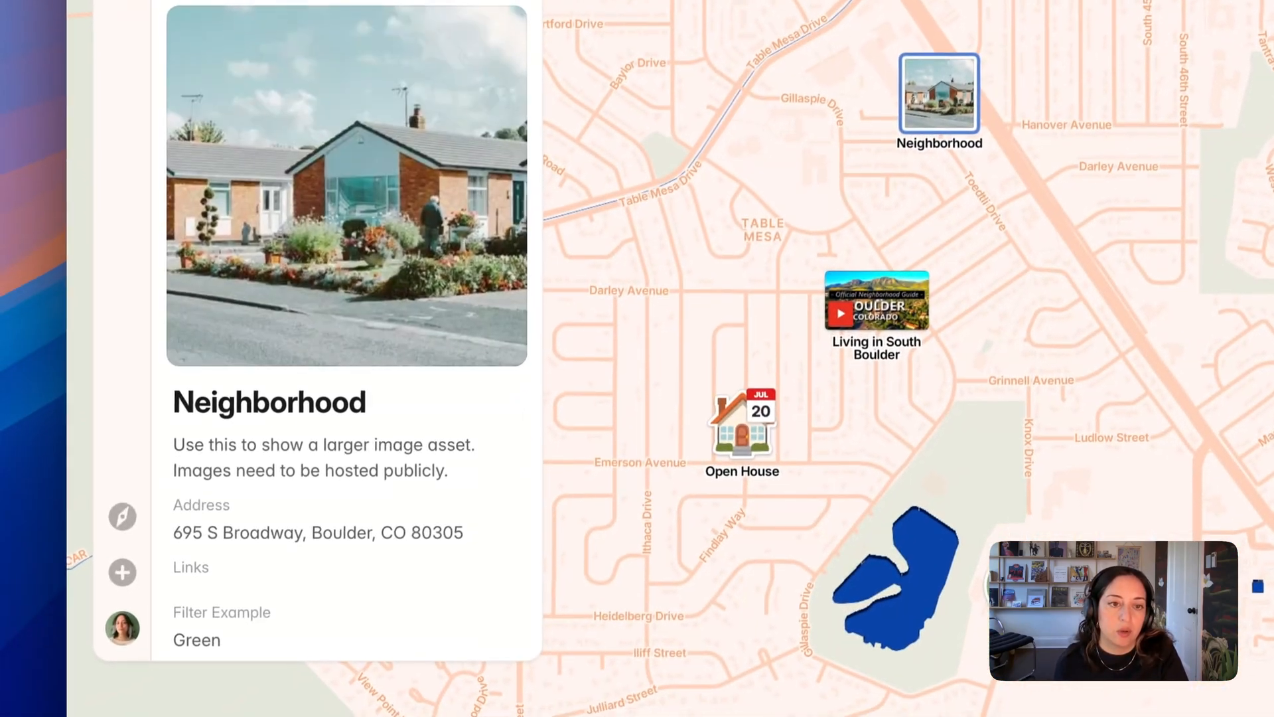
{"action": "scroll", "coordinate": [332, 398], "scroll_direction": "down", "scroll_amount": 2}
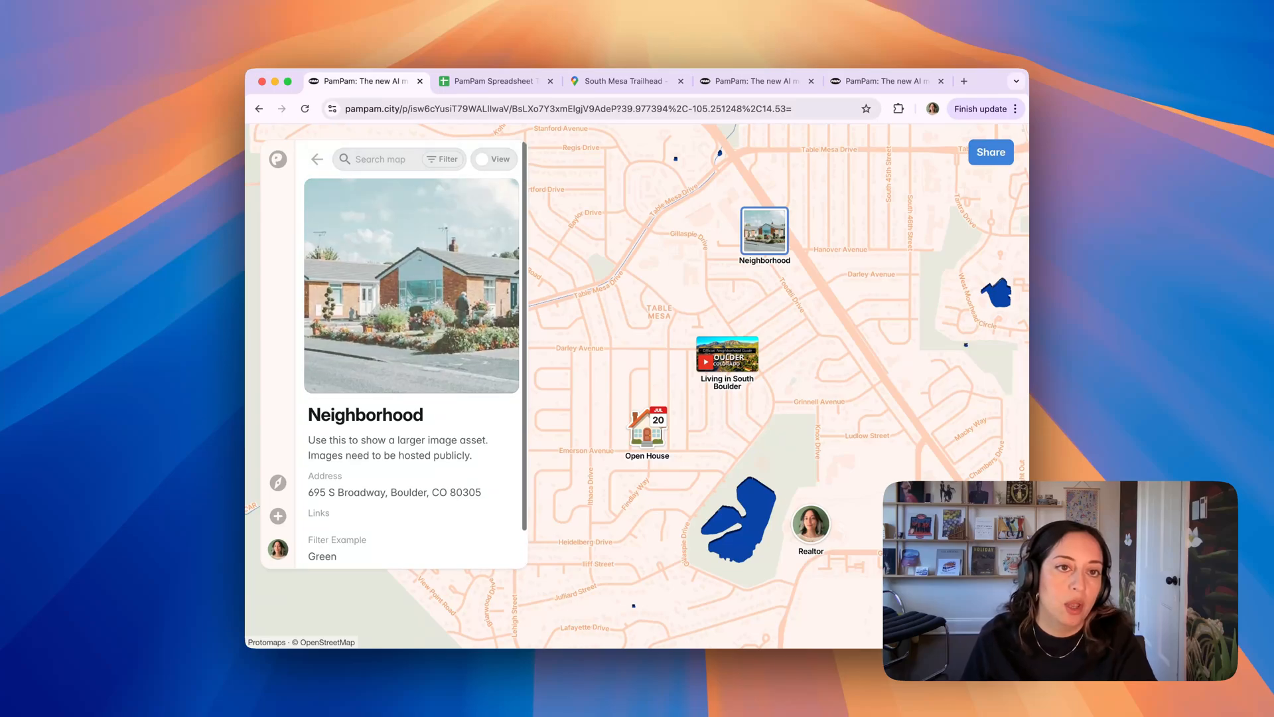
{"action": "scroll", "coordinate": [442, 192], "scroll_direction": "up", "scroll_amount": 3}
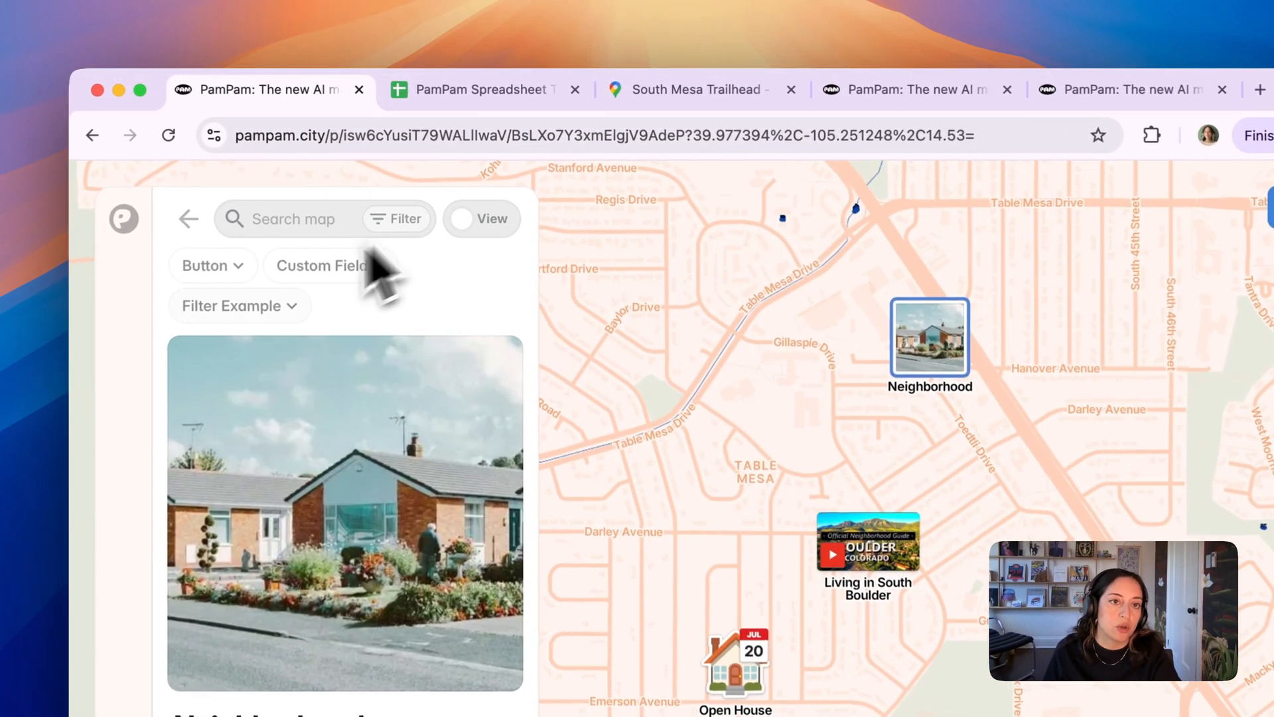
{"action": "scroll", "coordinate": [398, 279], "scroll_direction": "down", "scroll_amount": 2}
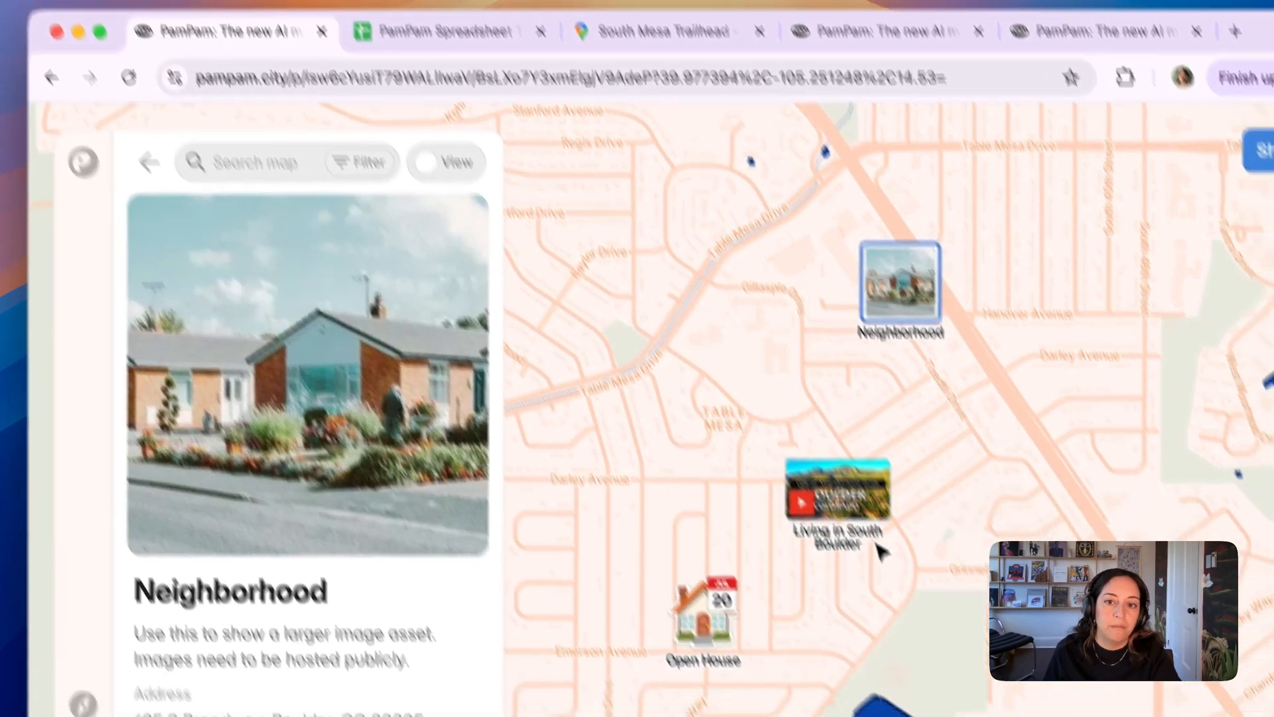
Examine the details of the Living in South Boulder, Open House and Realtor spots
{"action": "left_click", "coordinate": [876, 551]}
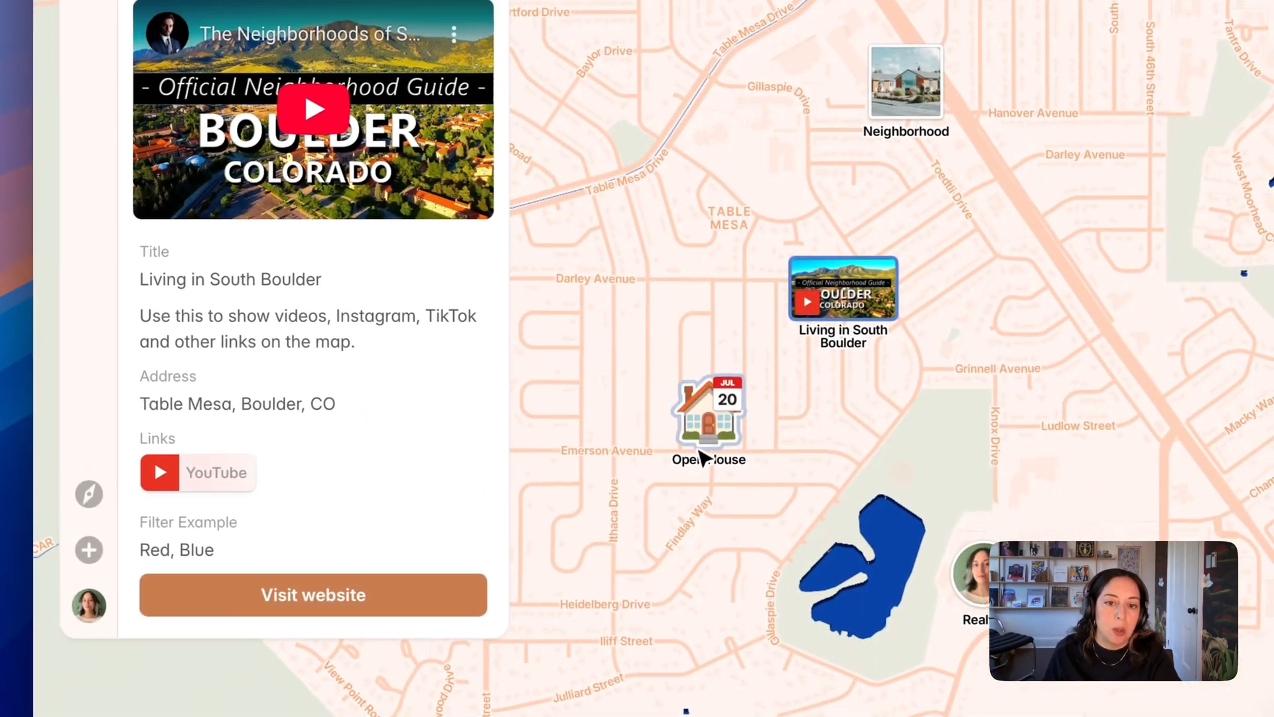
{"action": "left_click", "coordinate": [696, 549]}
{"action": "scroll", "coordinate": [309, 483], "scroll_direction": "down", "scroll_amount": 2}
{"action": "scroll", "coordinate": [308, 486], "scroll_direction": "up", "scroll_amount": 2}
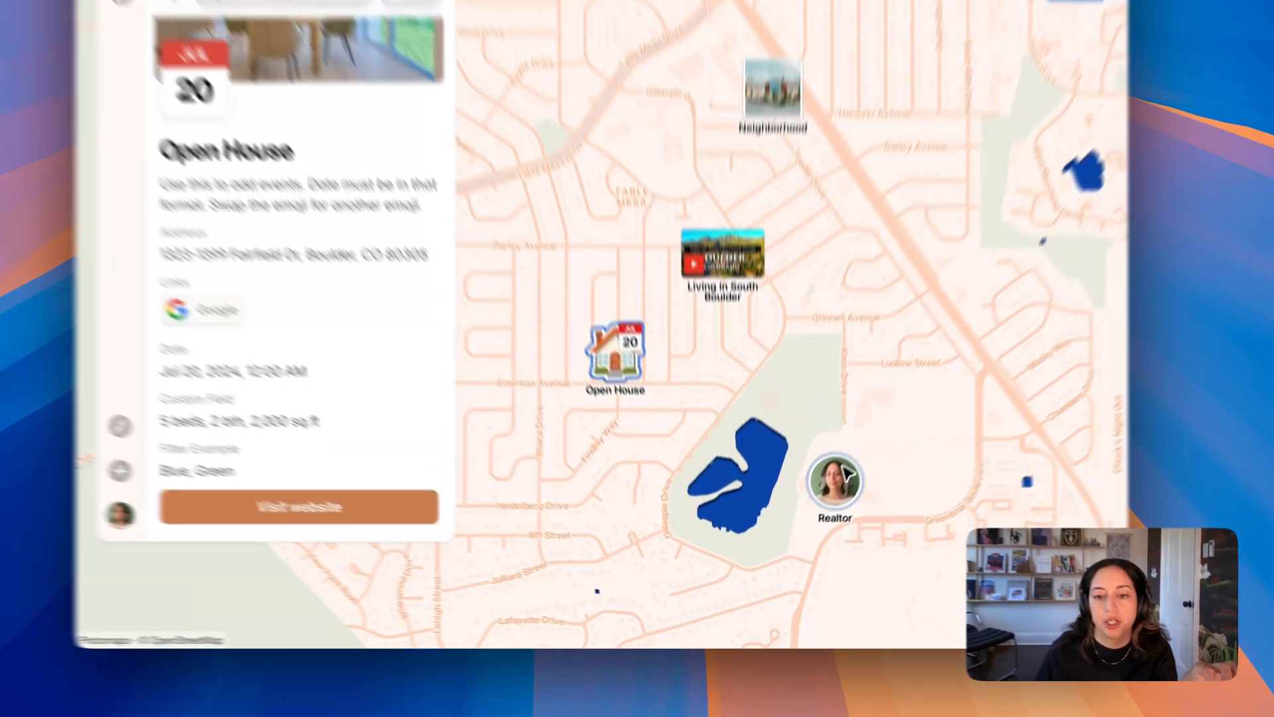
{"action": "left_click", "coordinate": [815, 517]}
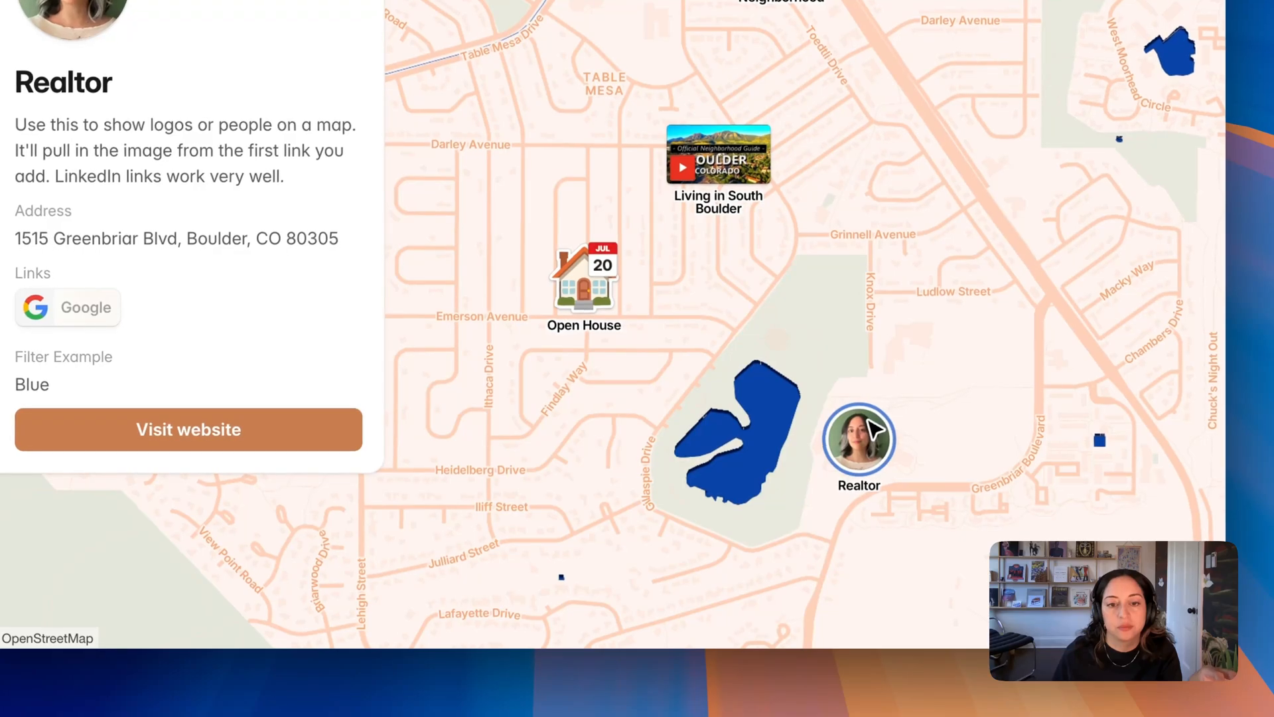
{"action": "left_click", "coordinate": [783, 392]}
Look over the wider map including the South Mesa Trailhead landmark, and switch the map back to edit mode
{"action": "scroll", "coordinate": [786, 388], "scroll_direction": "down", "scroll_amount": 5}
{"action": "left_click_drag", "start_coordinate": [866, 534], "coordinate": [870, 381]}
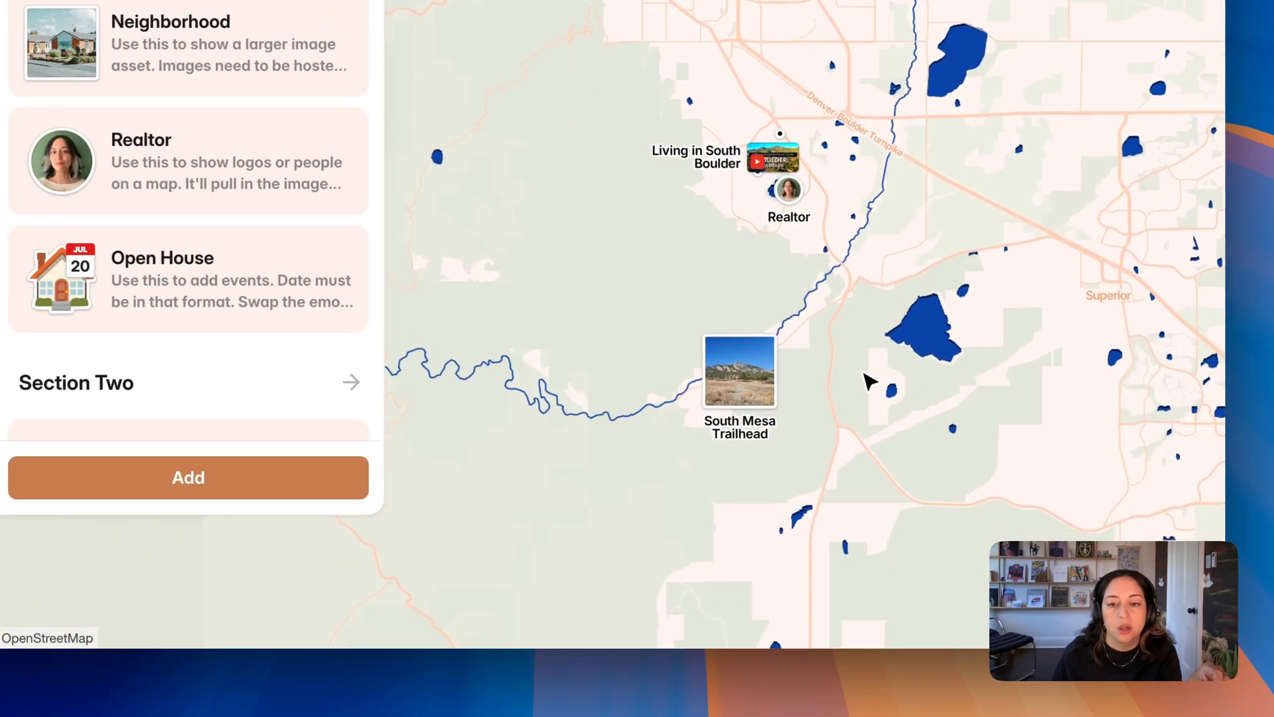
{"action": "scroll", "coordinate": [870, 381], "scroll_direction": "up", "scroll_amount": 5}
{"action": "left_click", "coordinate": [414, 212]}
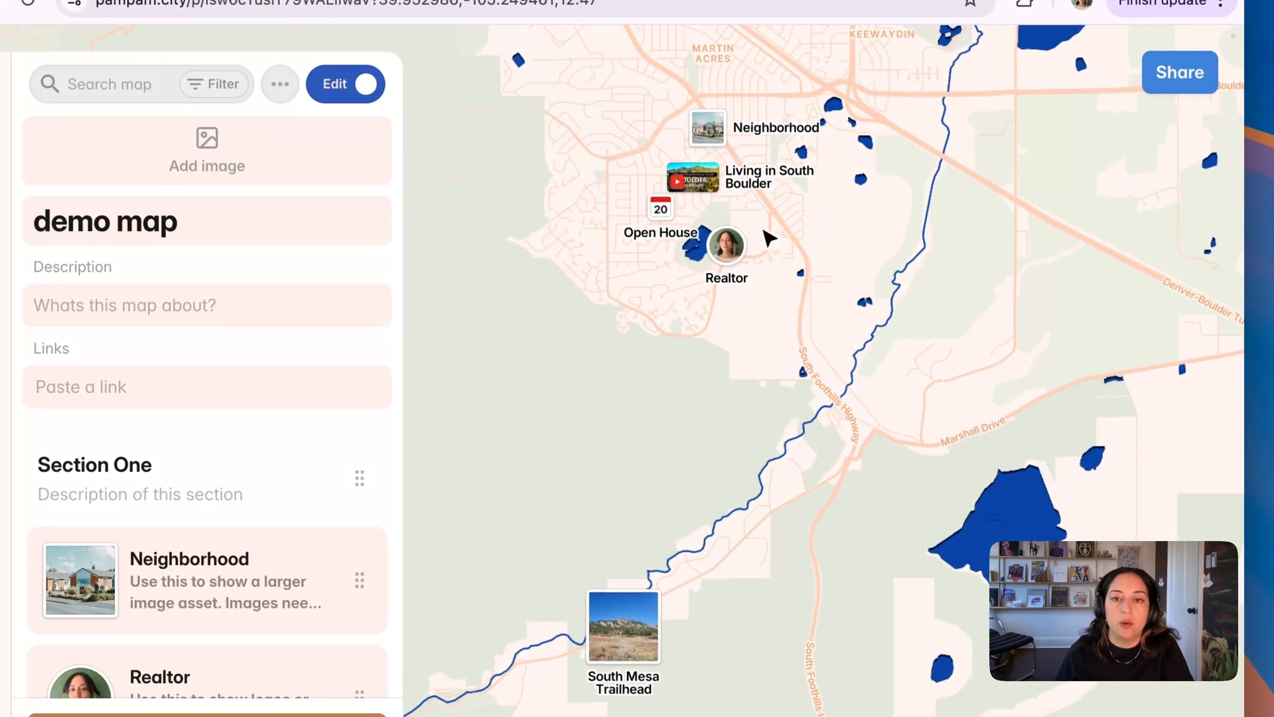
{"action": "left_click_drag", "start_coordinate": [747, 580], "coordinate": [715, 716]}
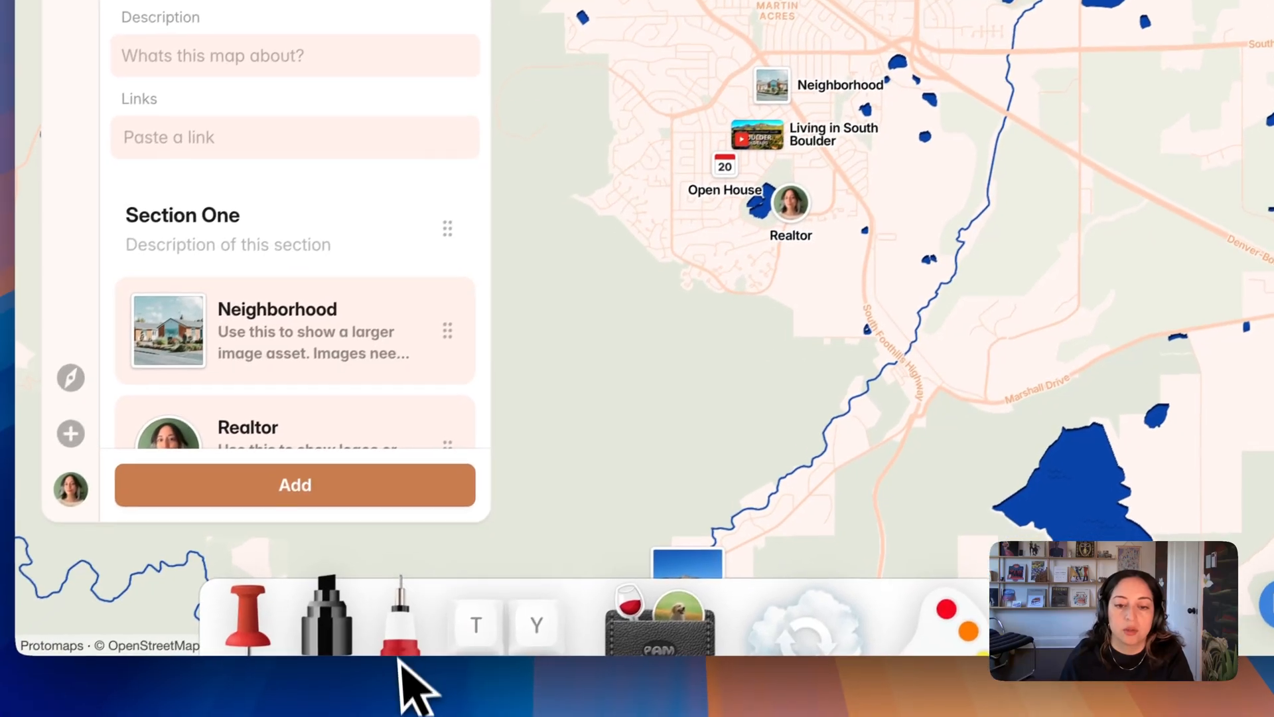
Apply the Event display type to all spots on the map
{"action": "left_click", "coordinate": [608, 685]}
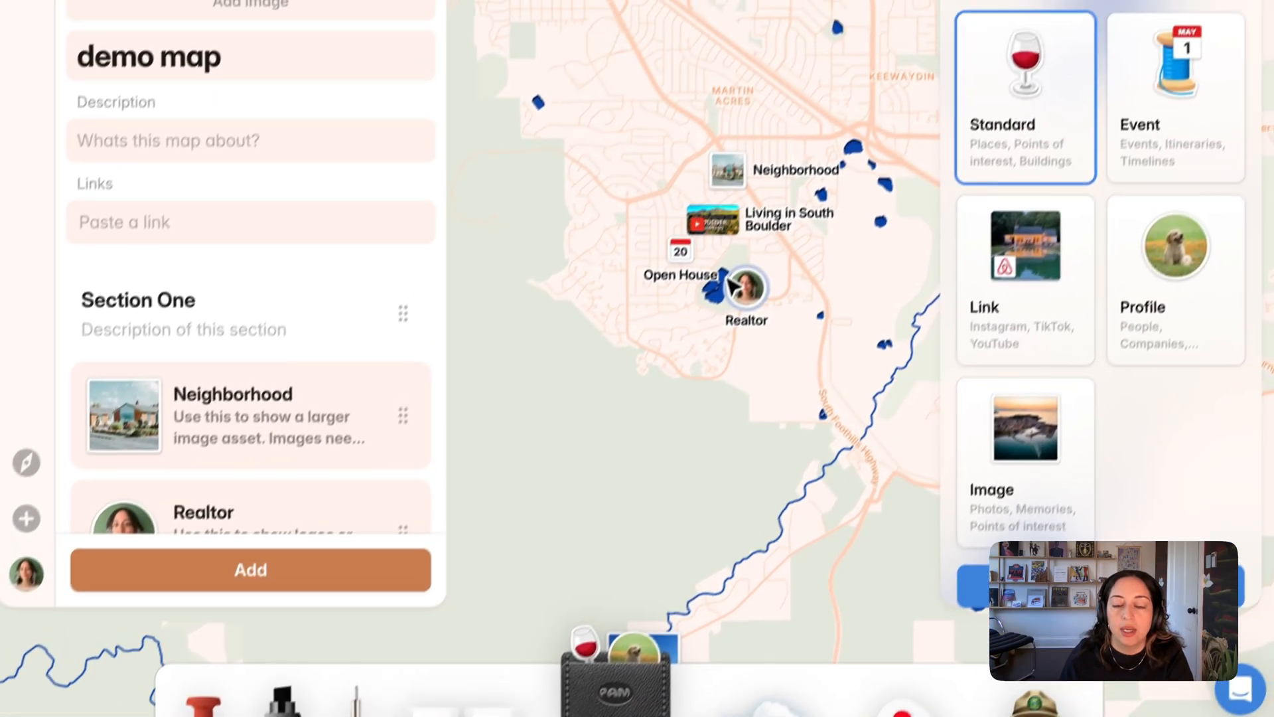
{"action": "scroll", "coordinate": [800, 356], "scroll_direction": "up", "scroll_amount": 3}
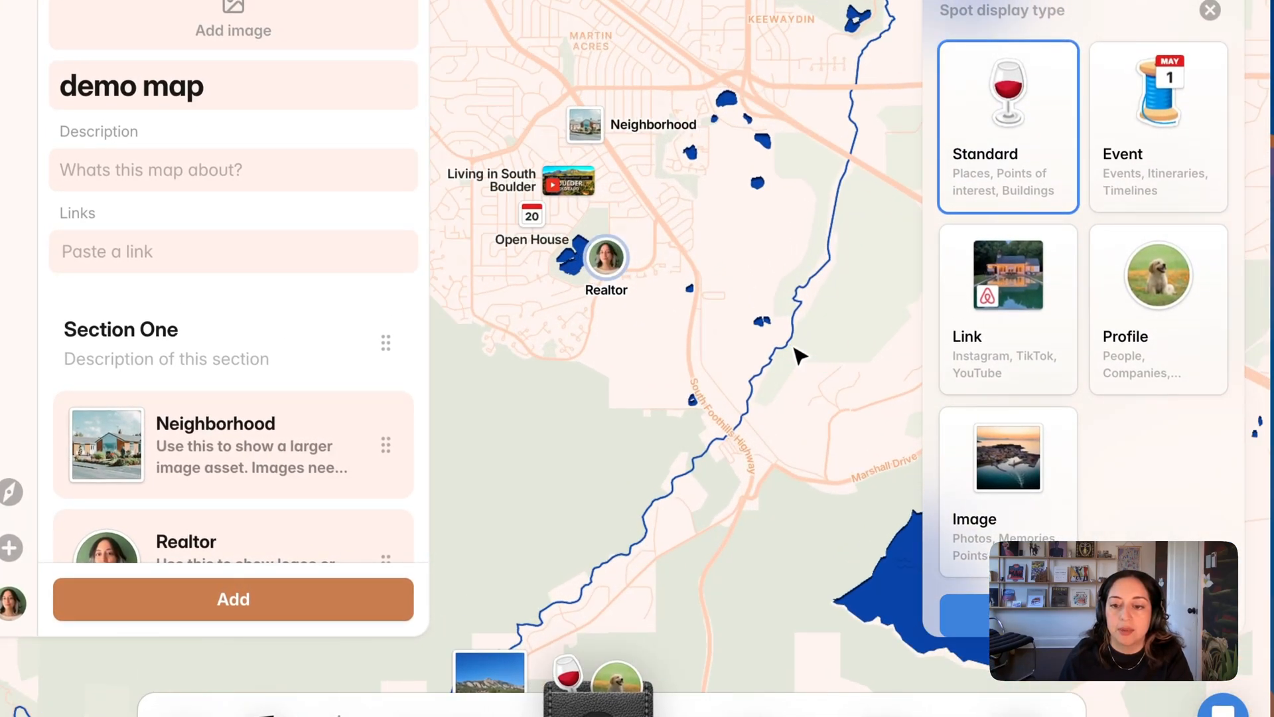
{"action": "left_click_drag", "start_coordinate": [705, 310], "coordinate": [866, 393]}
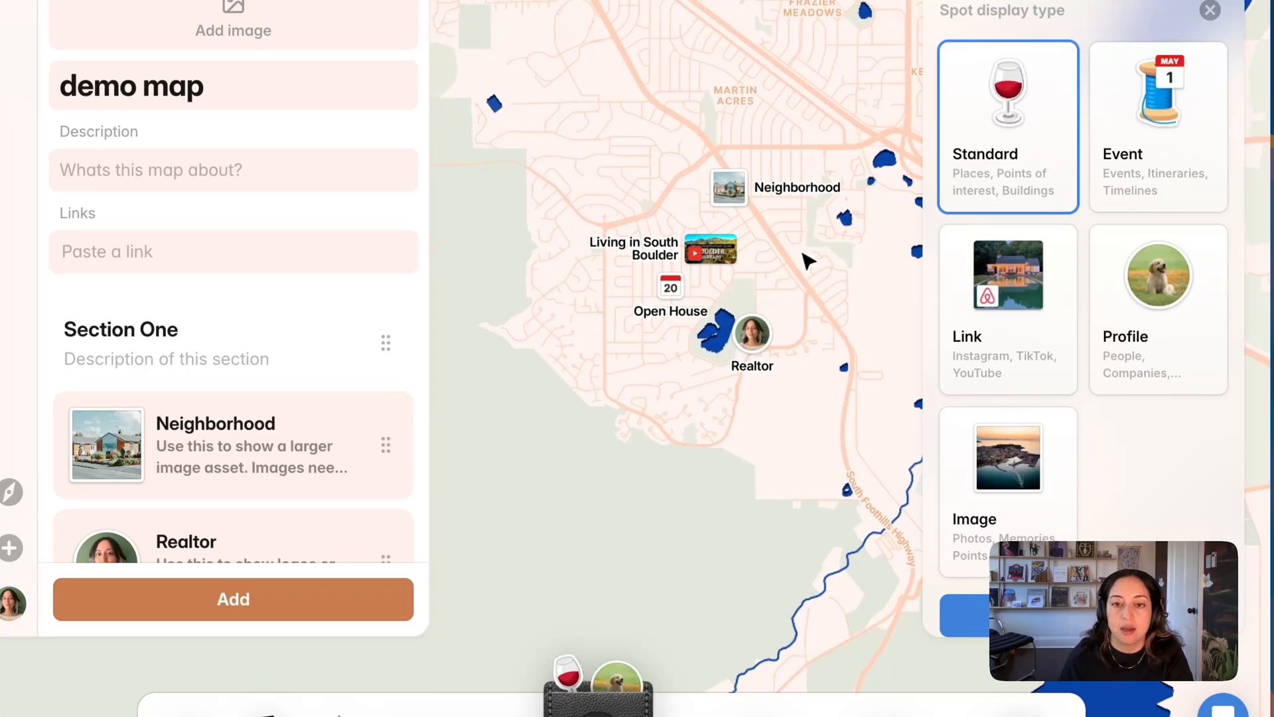
{"action": "scroll", "coordinate": [803, 255], "scroll_direction": "up", "scroll_amount": 5}
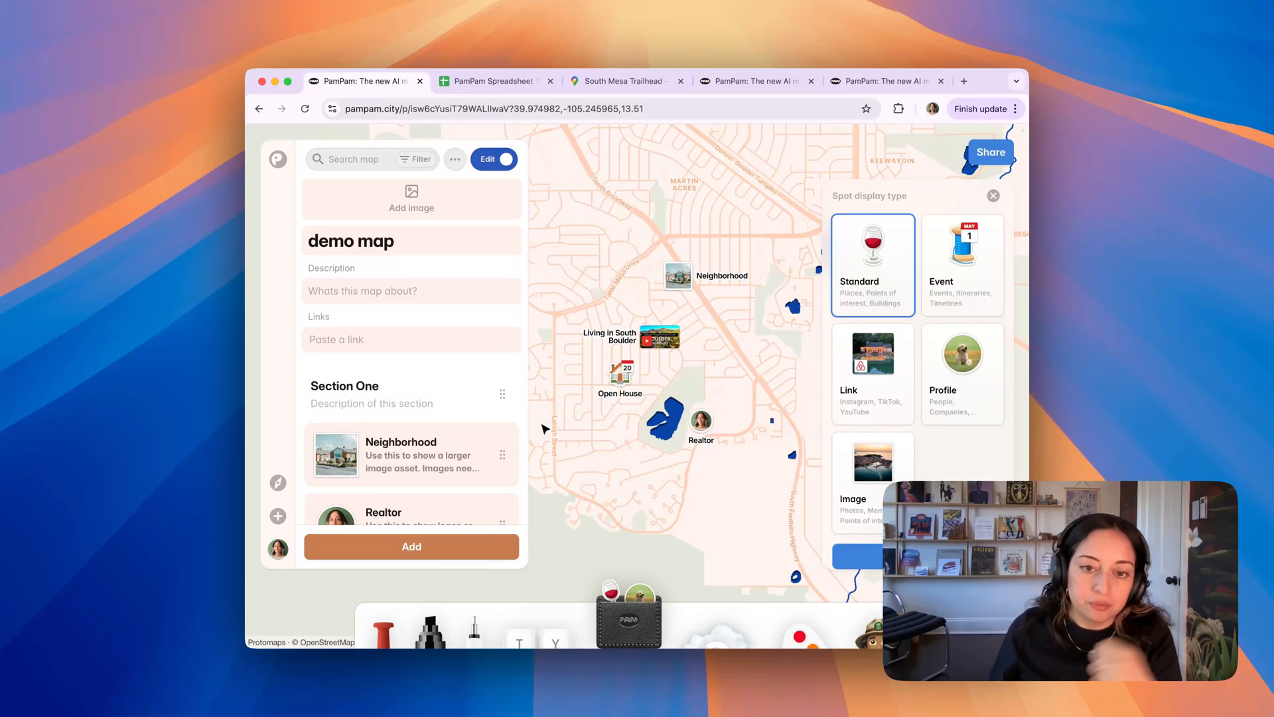
{"action": "scroll", "coordinate": [544, 428], "scroll_direction": "up", "scroll_amount": 2}
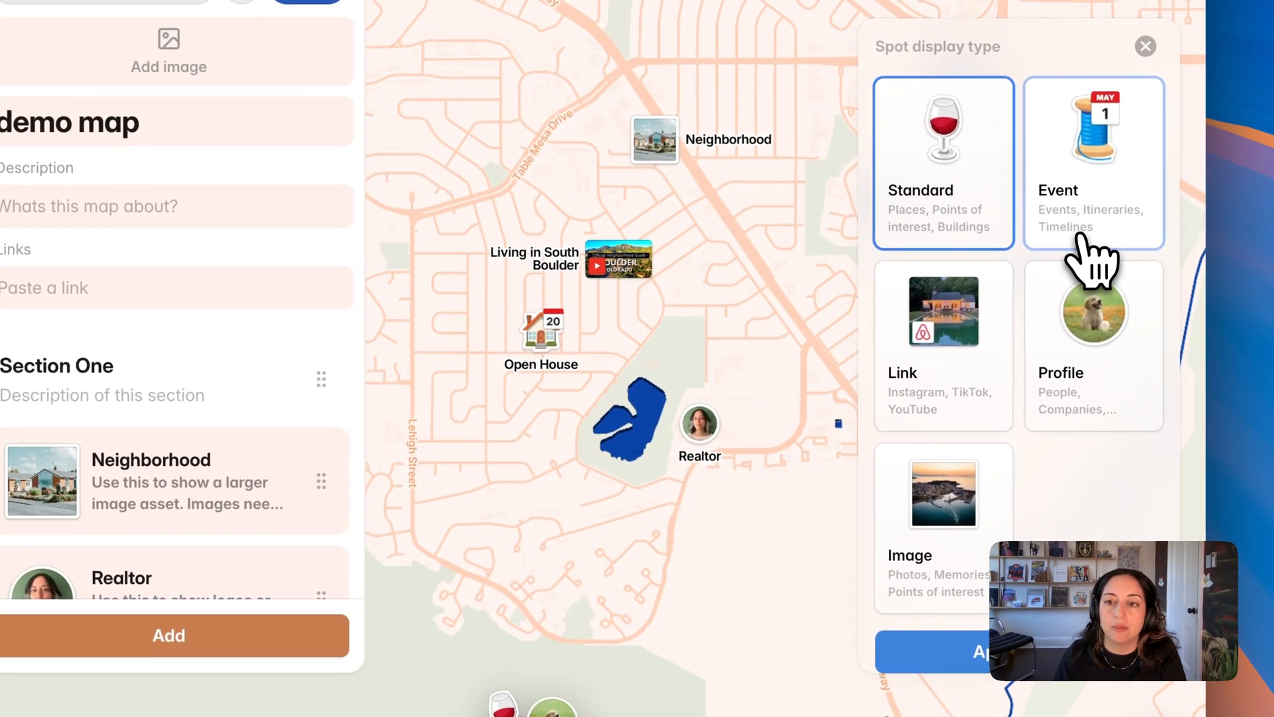
{"action": "left_click", "coordinate": [1100, 211]}
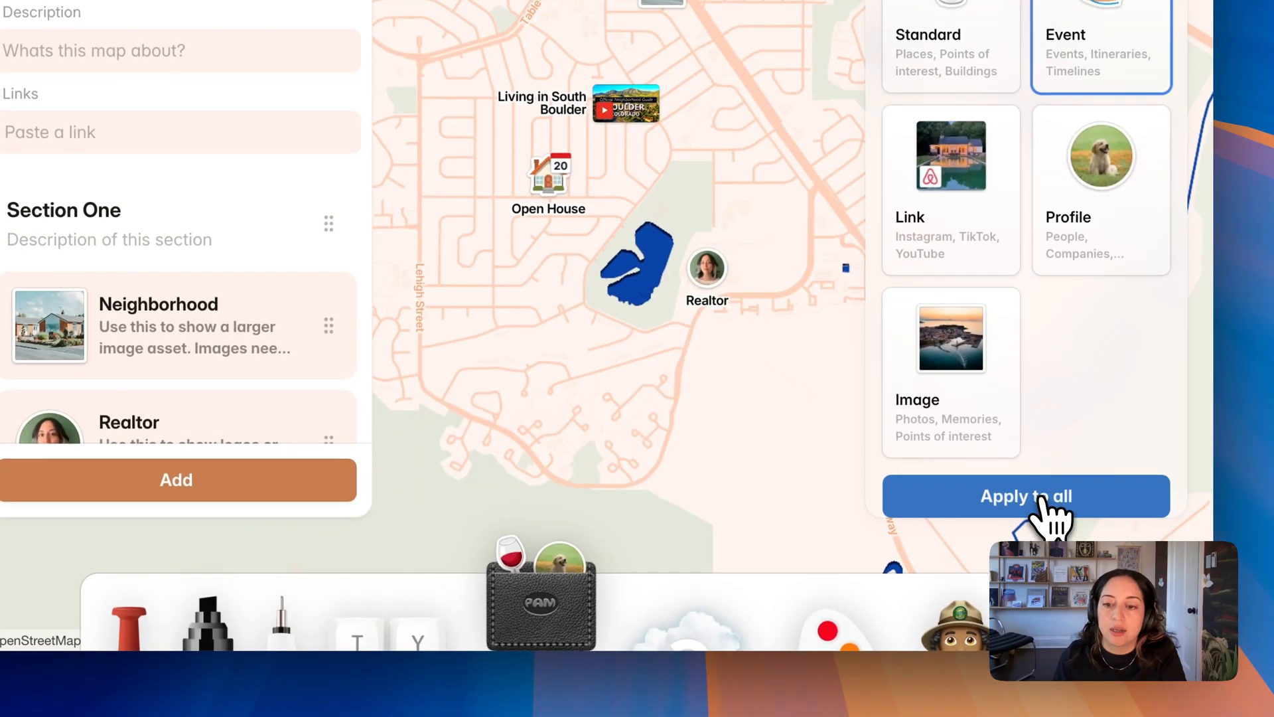
{"action": "left_click", "coordinate": [1033, 499]}
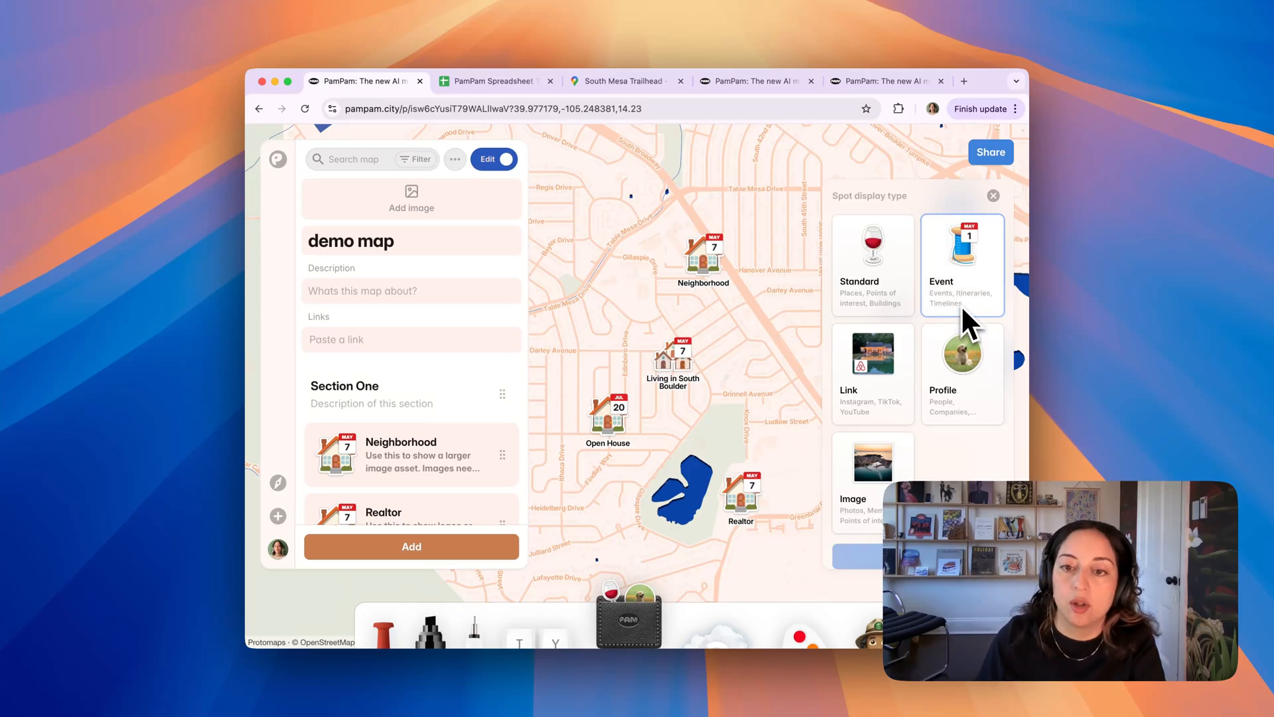
Try the Link, Profile and Image display types on all spots in turn, then apply Standard
{"action": "left_click", "coordinate": [884, 417]}
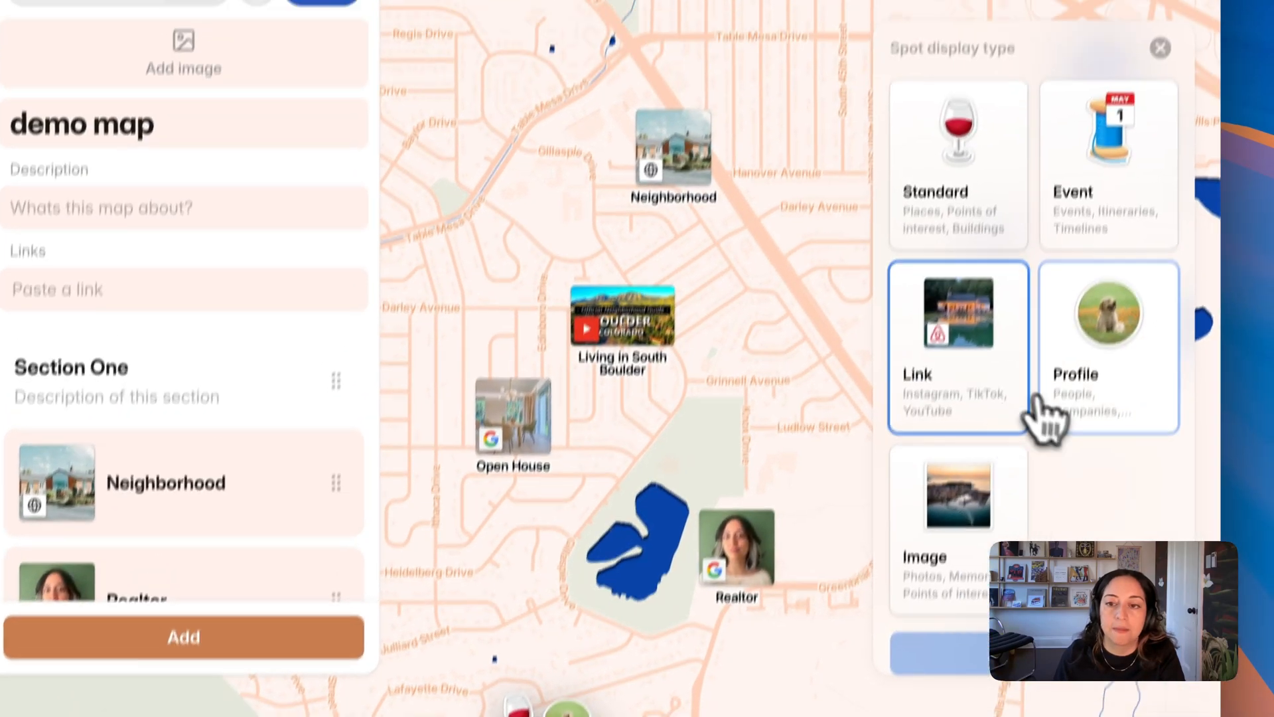
{"action": "left_click", "coordinate": [1047, 410]}
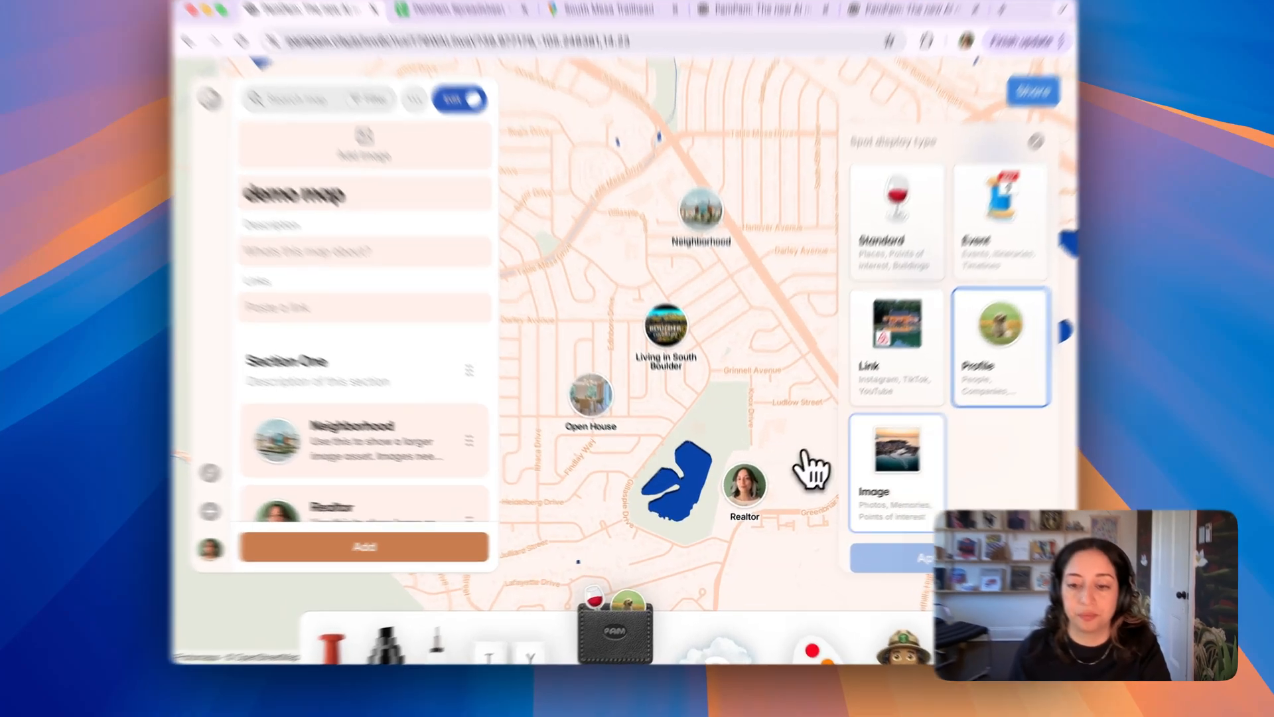
{"action": "left_click", "coordinate": [870, 505]}
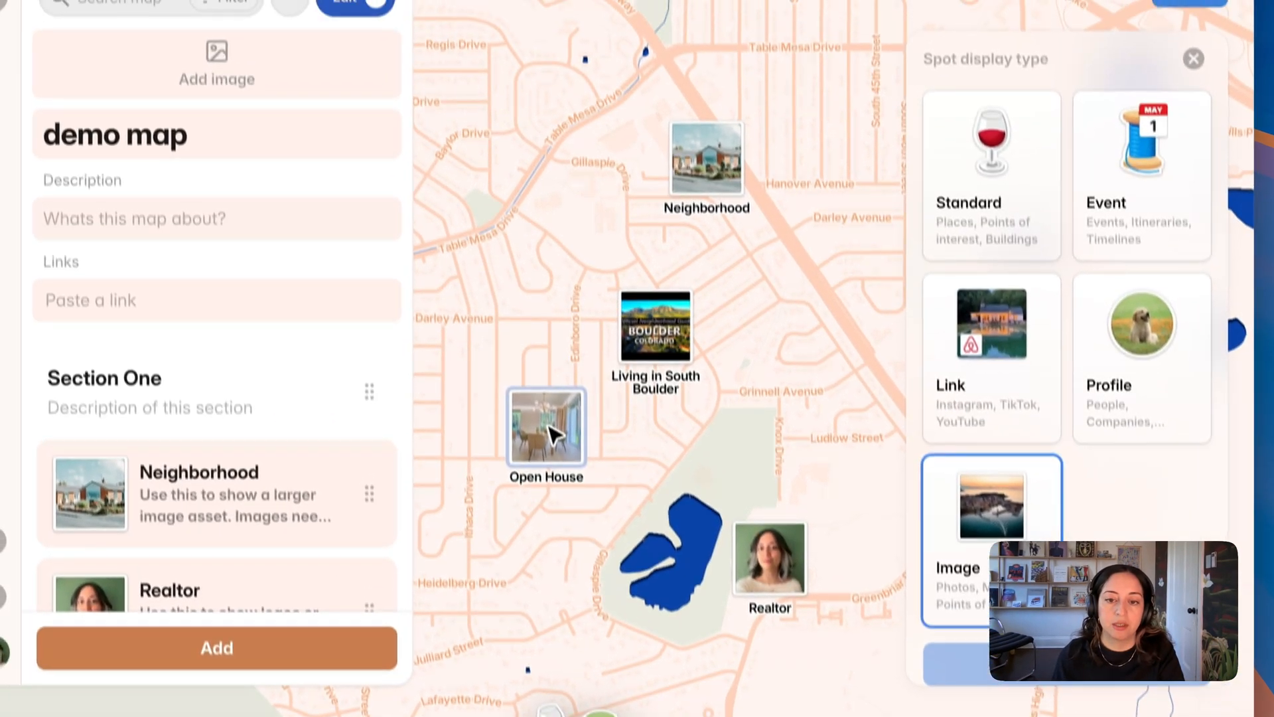
Check the replacement stickers offered for the Open House spot, leave its sticker as it is, and close the display type settings
{"action": "left_click", "coordinate": [533, 325]}
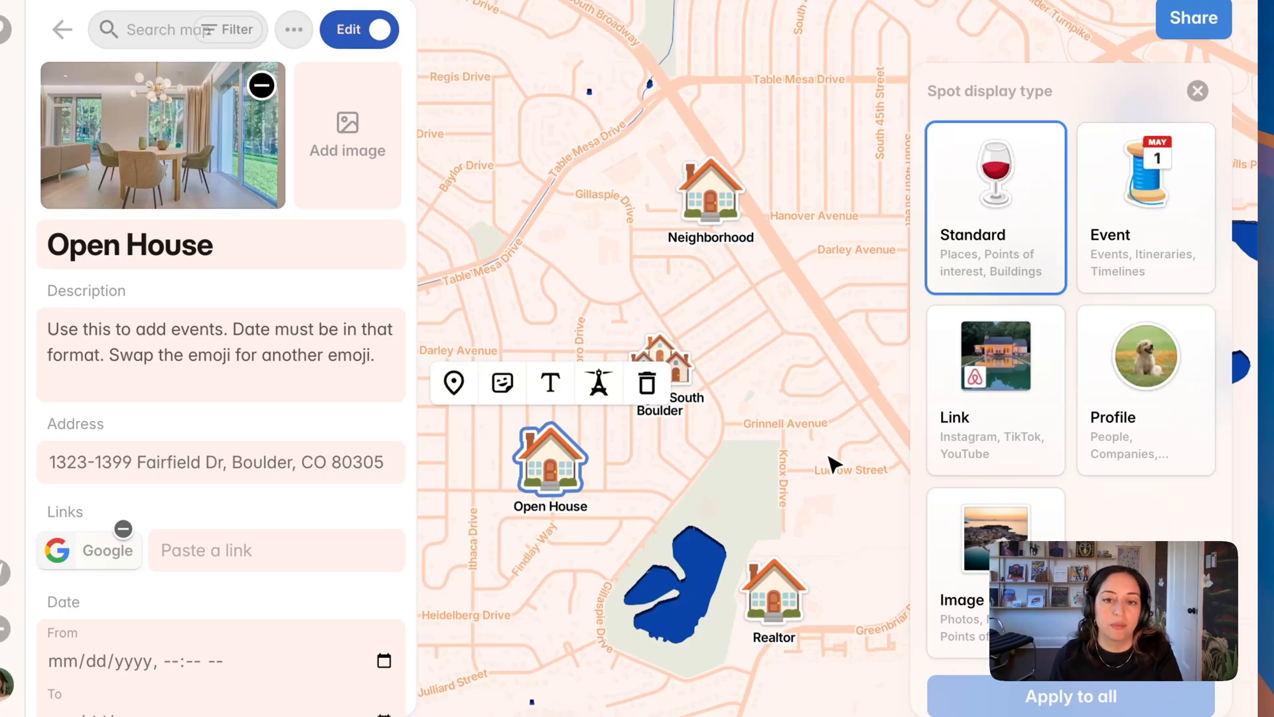
{"action": "left_click", "coordinate": [786, 430]}
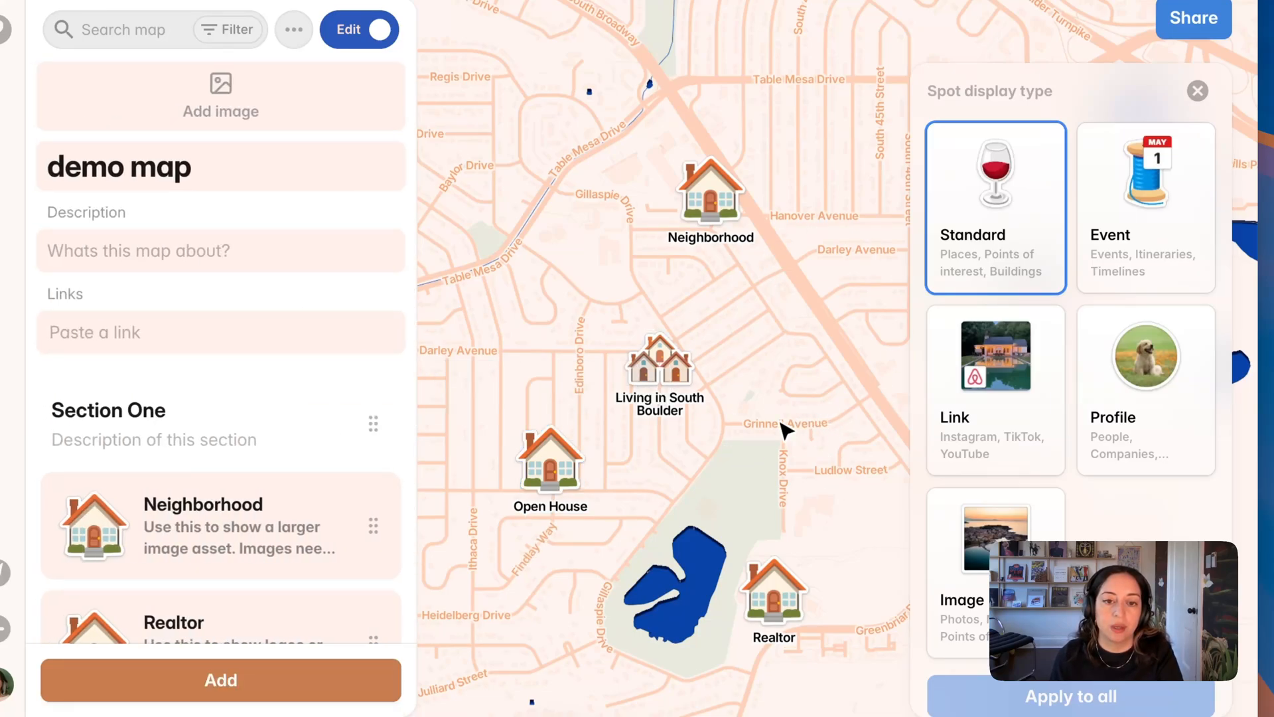
{"action": "left_click", "coordinate": [556, 472]}
{"action": "left_click", "coordinate": [503, 386]}
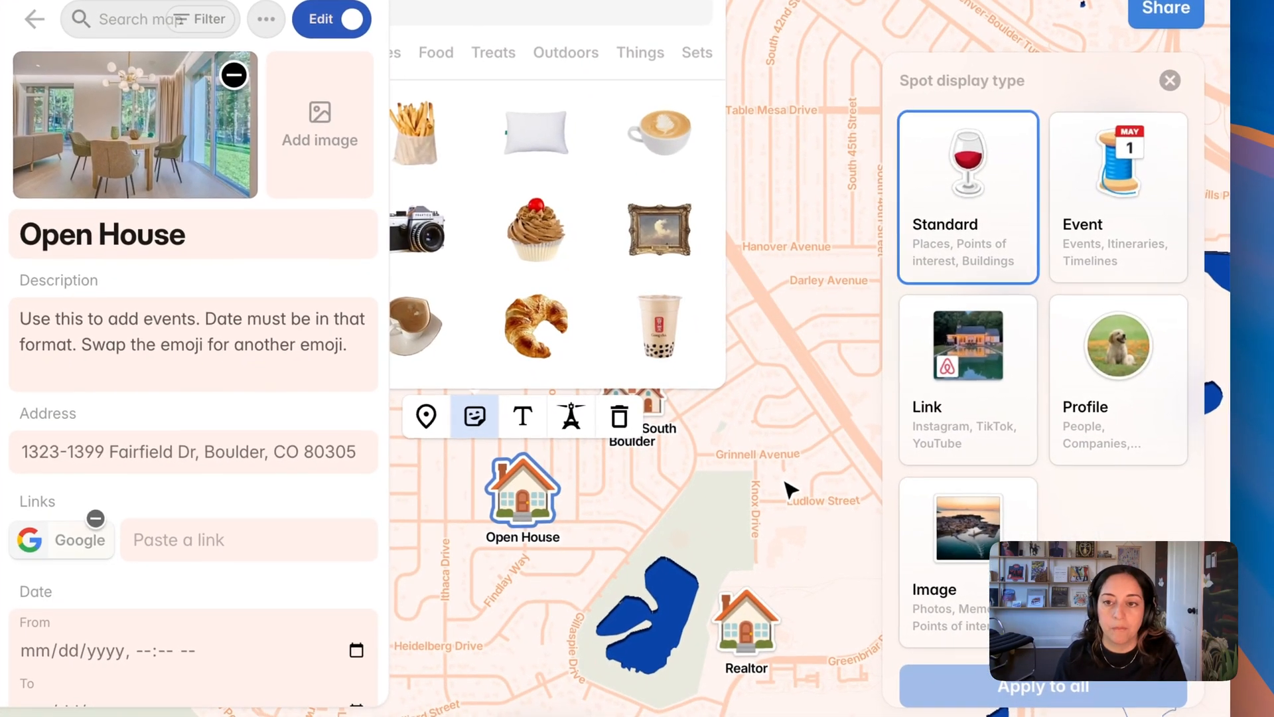
{"action": "left_click", "coordinate": [789, 490]}
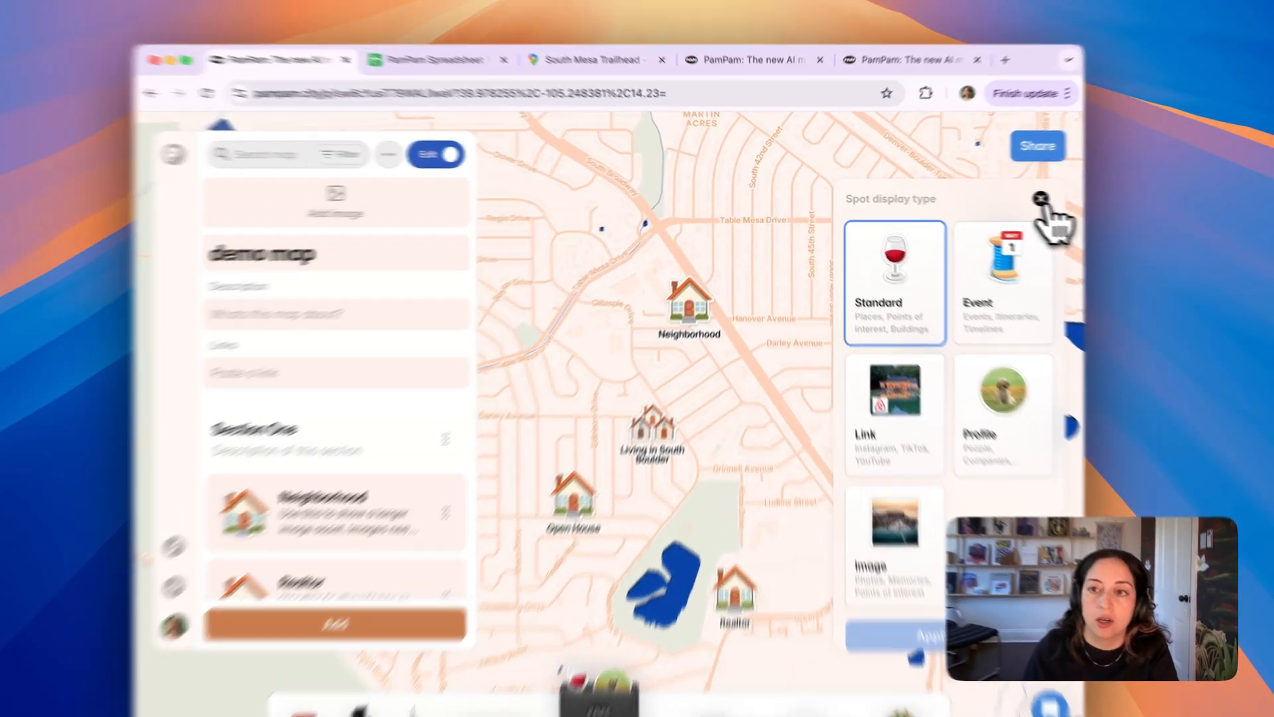
{"action": "left_click", "coordinate": [993, 196]}
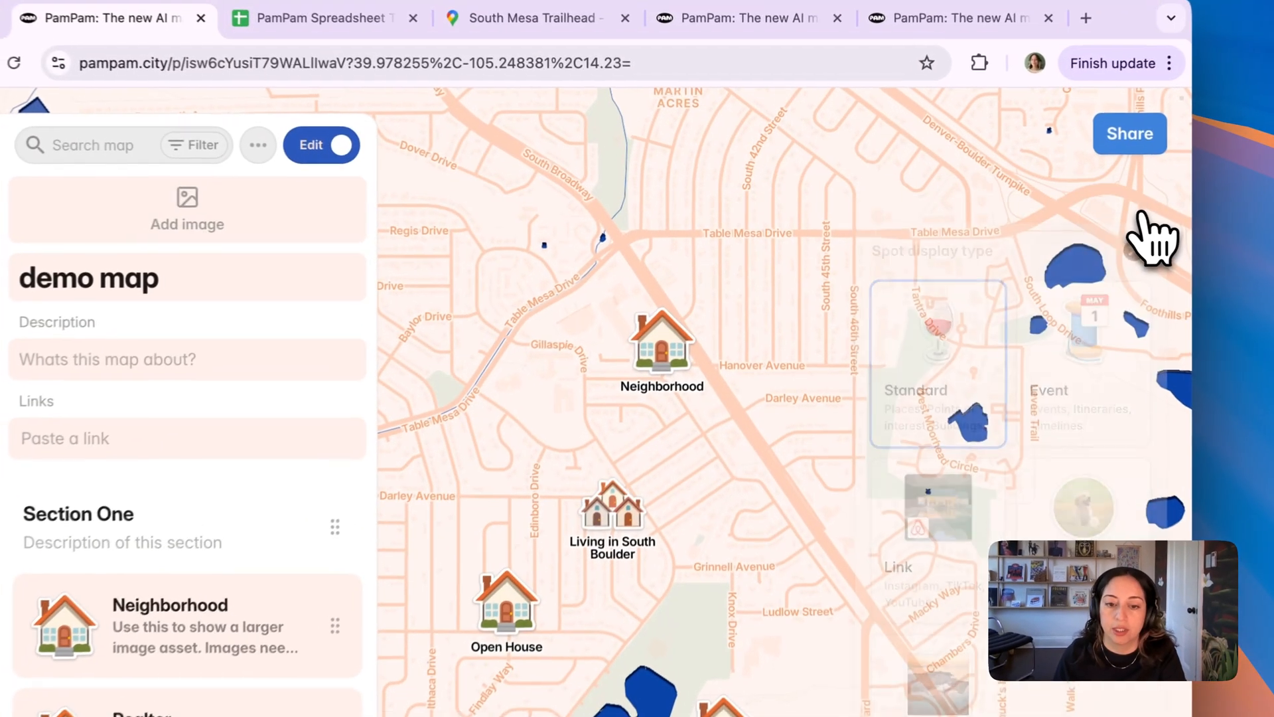
Sync the map with its linked Google Sheet in Match mode and close the sync settings
{"action": "left_click", "coordinate": [732, 621]}
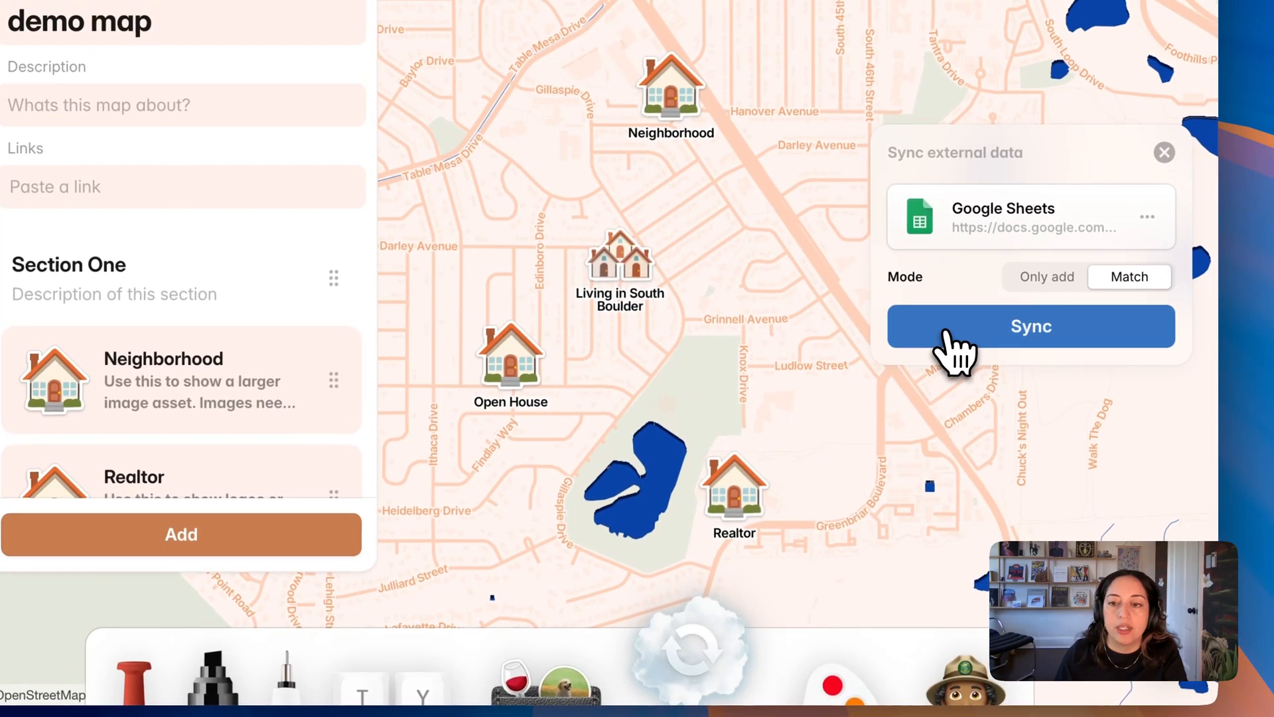
{"action": "left_click", "coordinate": [955, 282]}
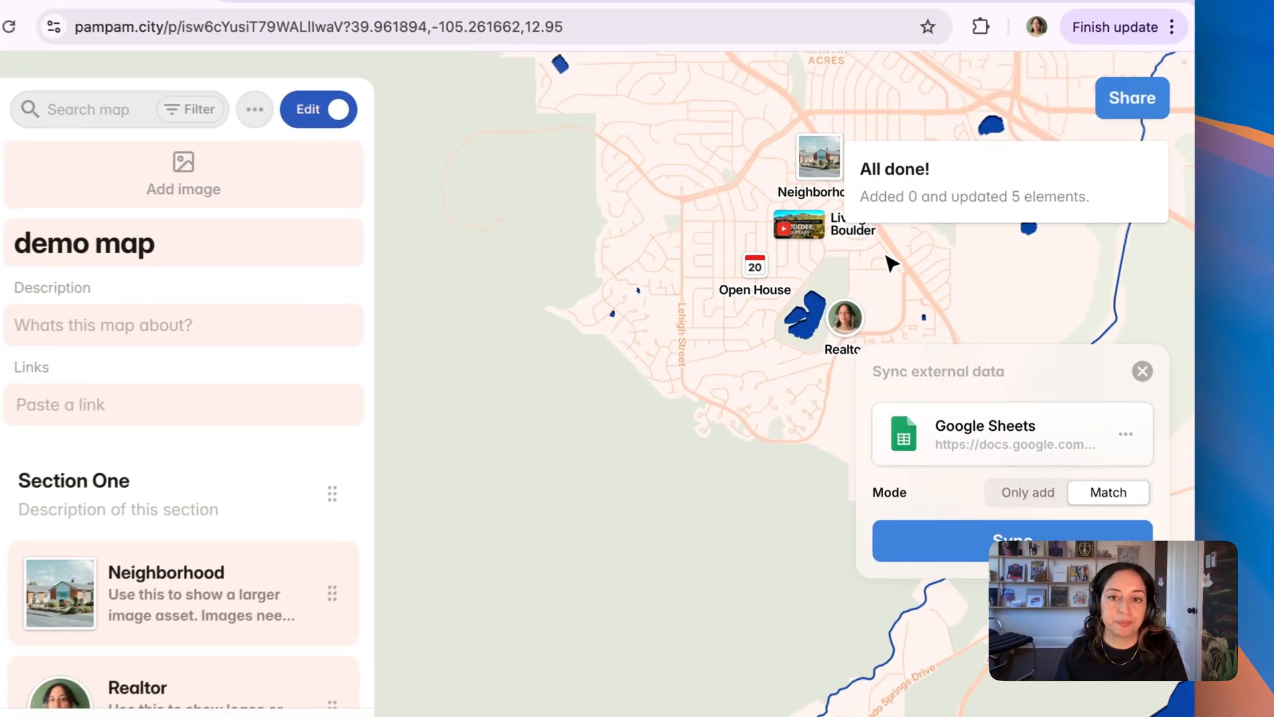
{"action": "left_click", "coordinate": [1151, 373]}
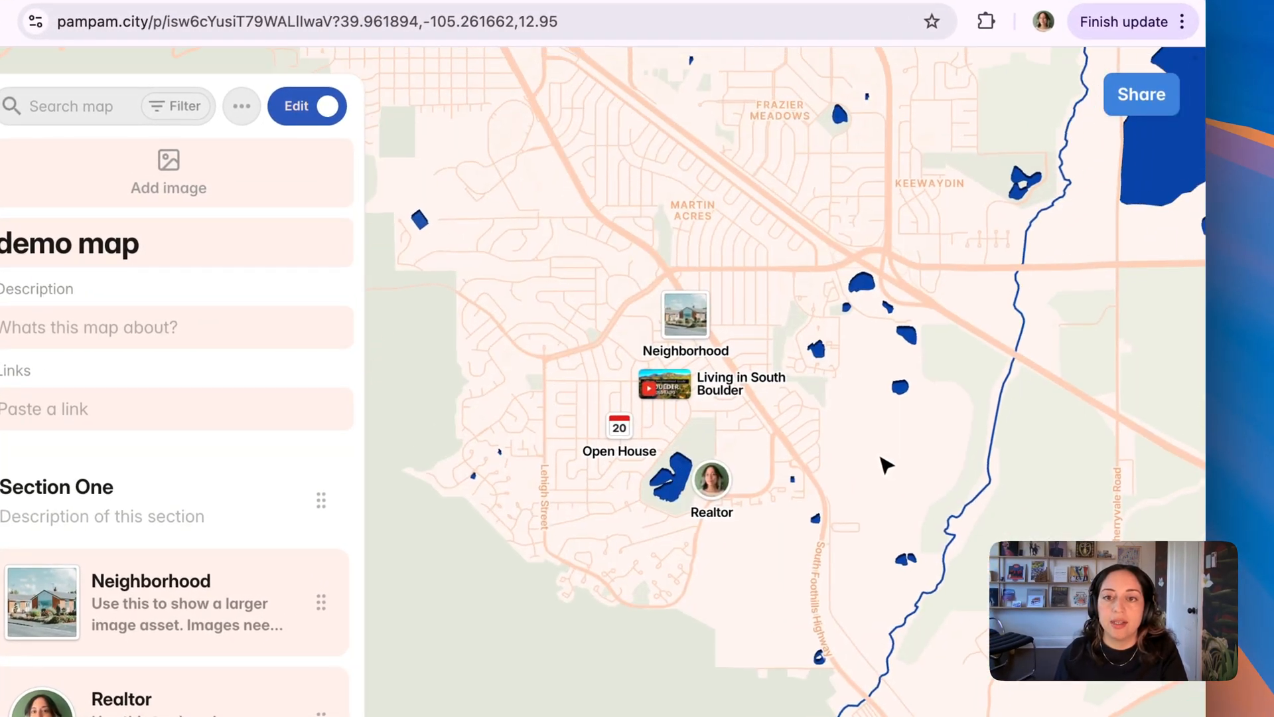
Switch the map to view mode and look over the synced spots in the list and on the map
{"action": "scroll", "coordinate": [728, 302], "scroll_direction": "up", "scroll_amount": 5}
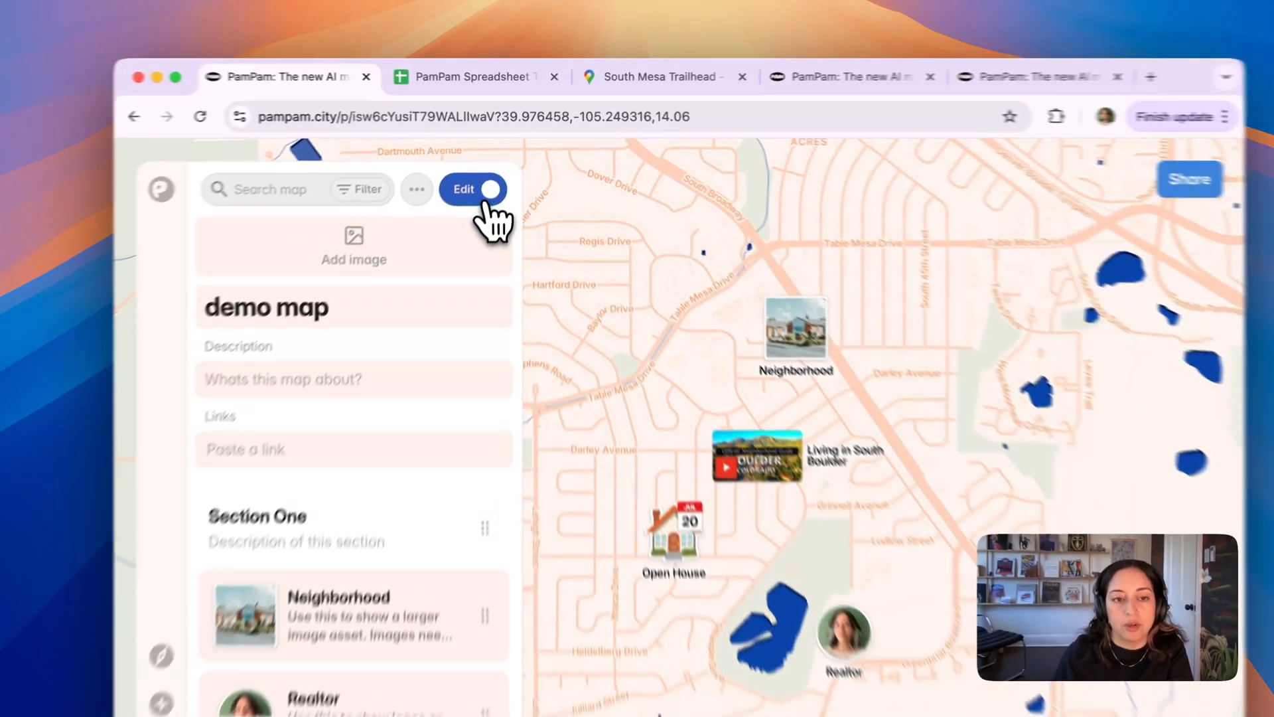
{"action": "left_click", "coordinate": [494, 159]}
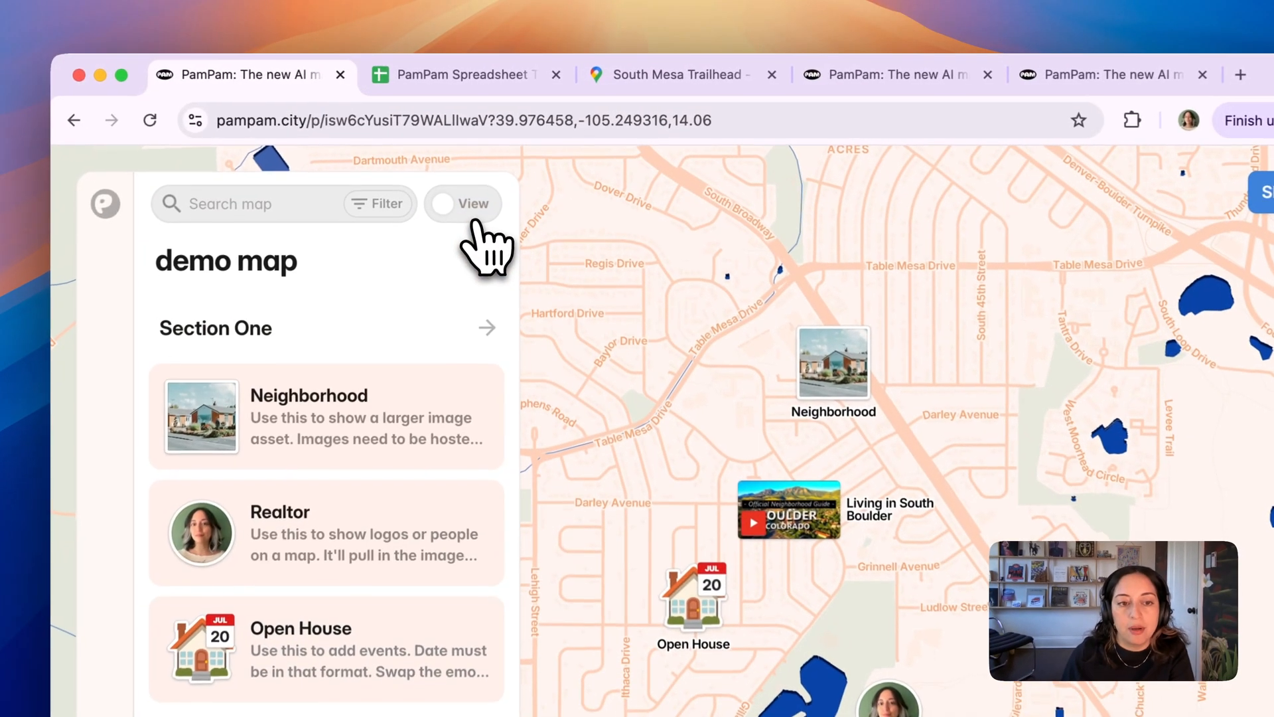
{"action": "scroll", "coordinate": [465, 425], "scroll_direction": "down", "scroll_amount": 3}
{"action": "scroll", "coordinate": [477, 401], "scroll_direction": "up", "scroll_amount": 3}
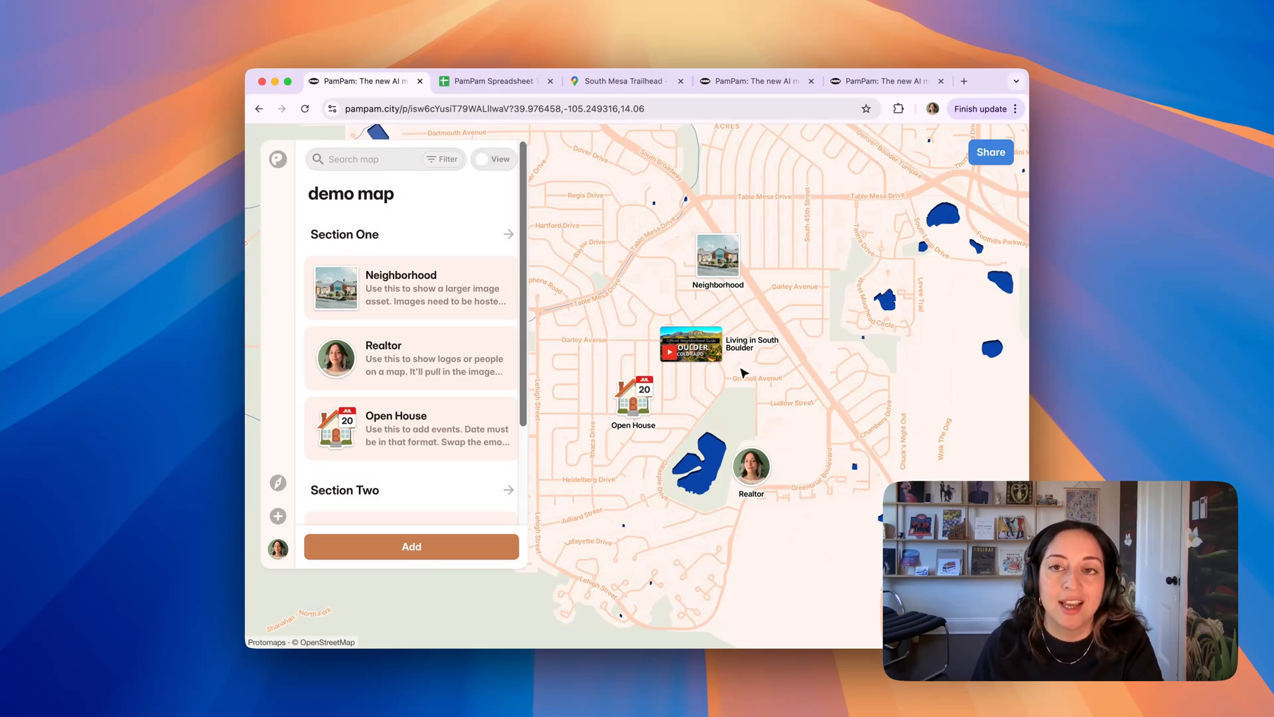
{"action": "scroll", "coordinate": [741, 373], "scroll_direction": "up", "scroll_amount": 1}
{"action": "scroll", "coordinate": [743, 373], "scroll_direction": "down", "scroll_amount": 2}
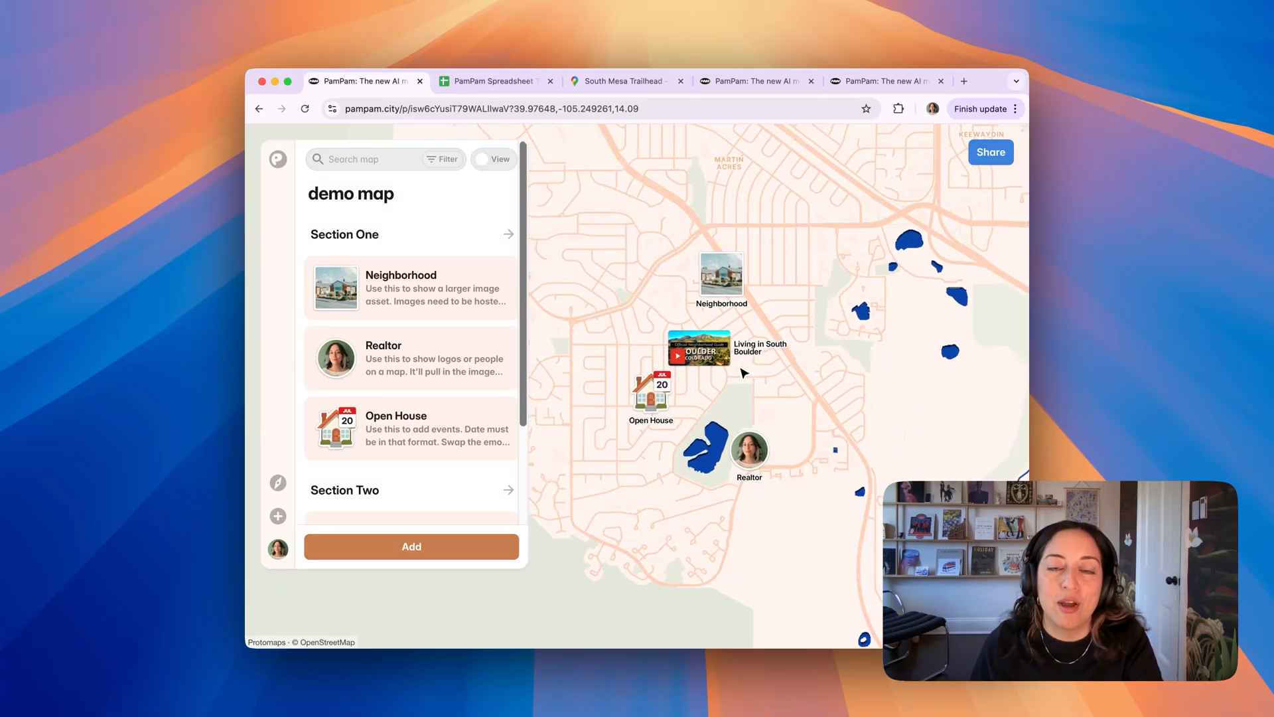
{"action": "scroll", "coordinate": [743, 373], "scroll_direction": "up", "scroll_amount": 1}
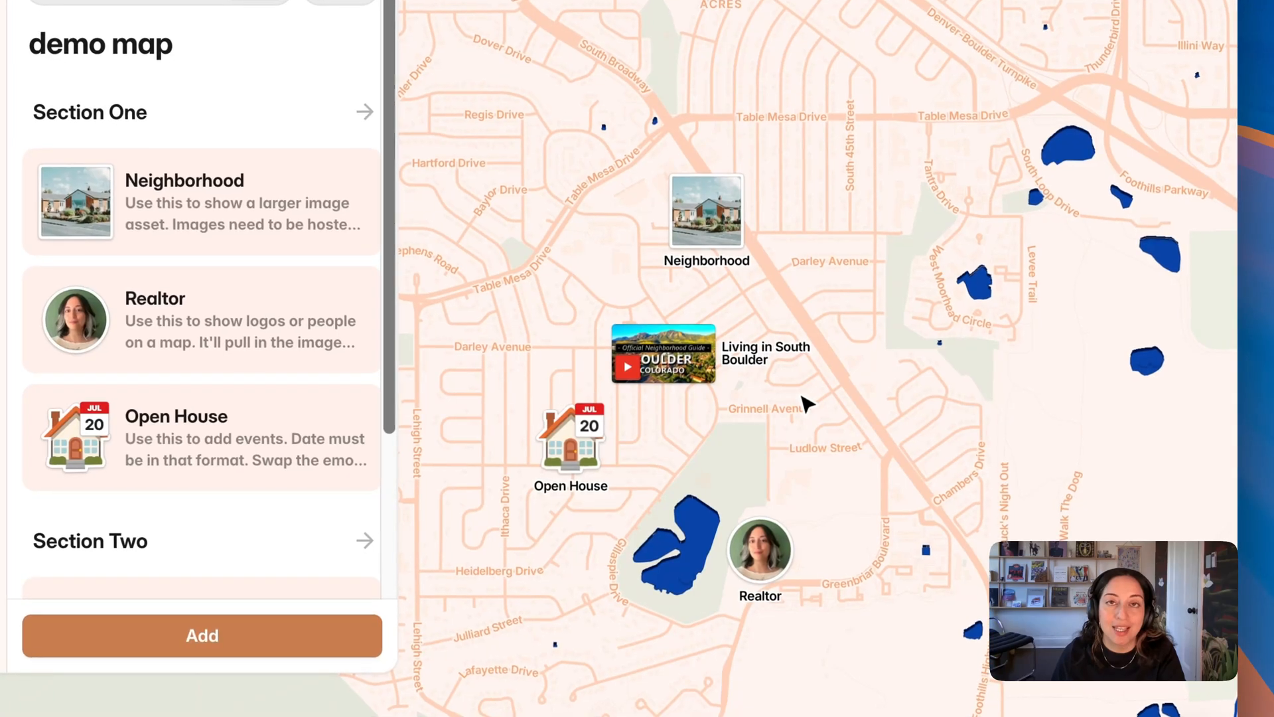